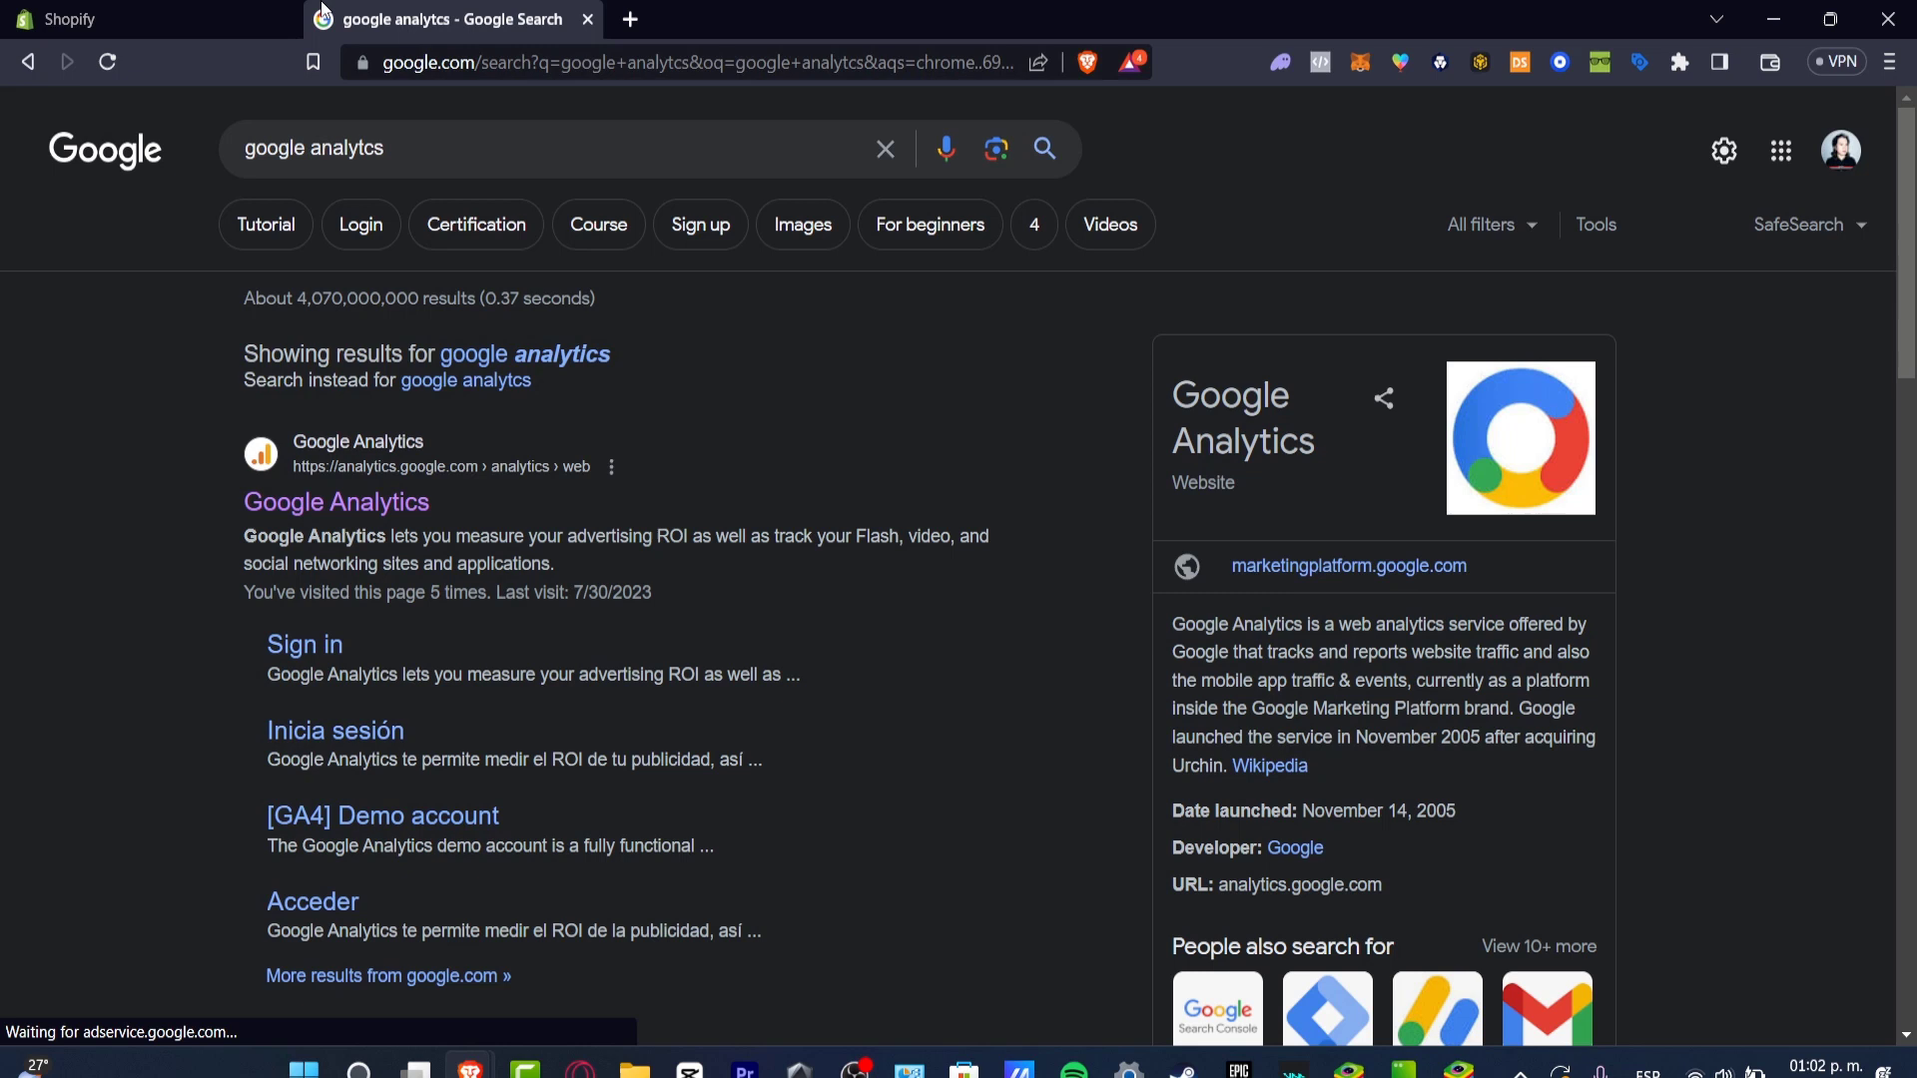
- Open the Google Analytics website from the search results in a new tab
{"action": "left_click", "coordinate": [419, 504]}
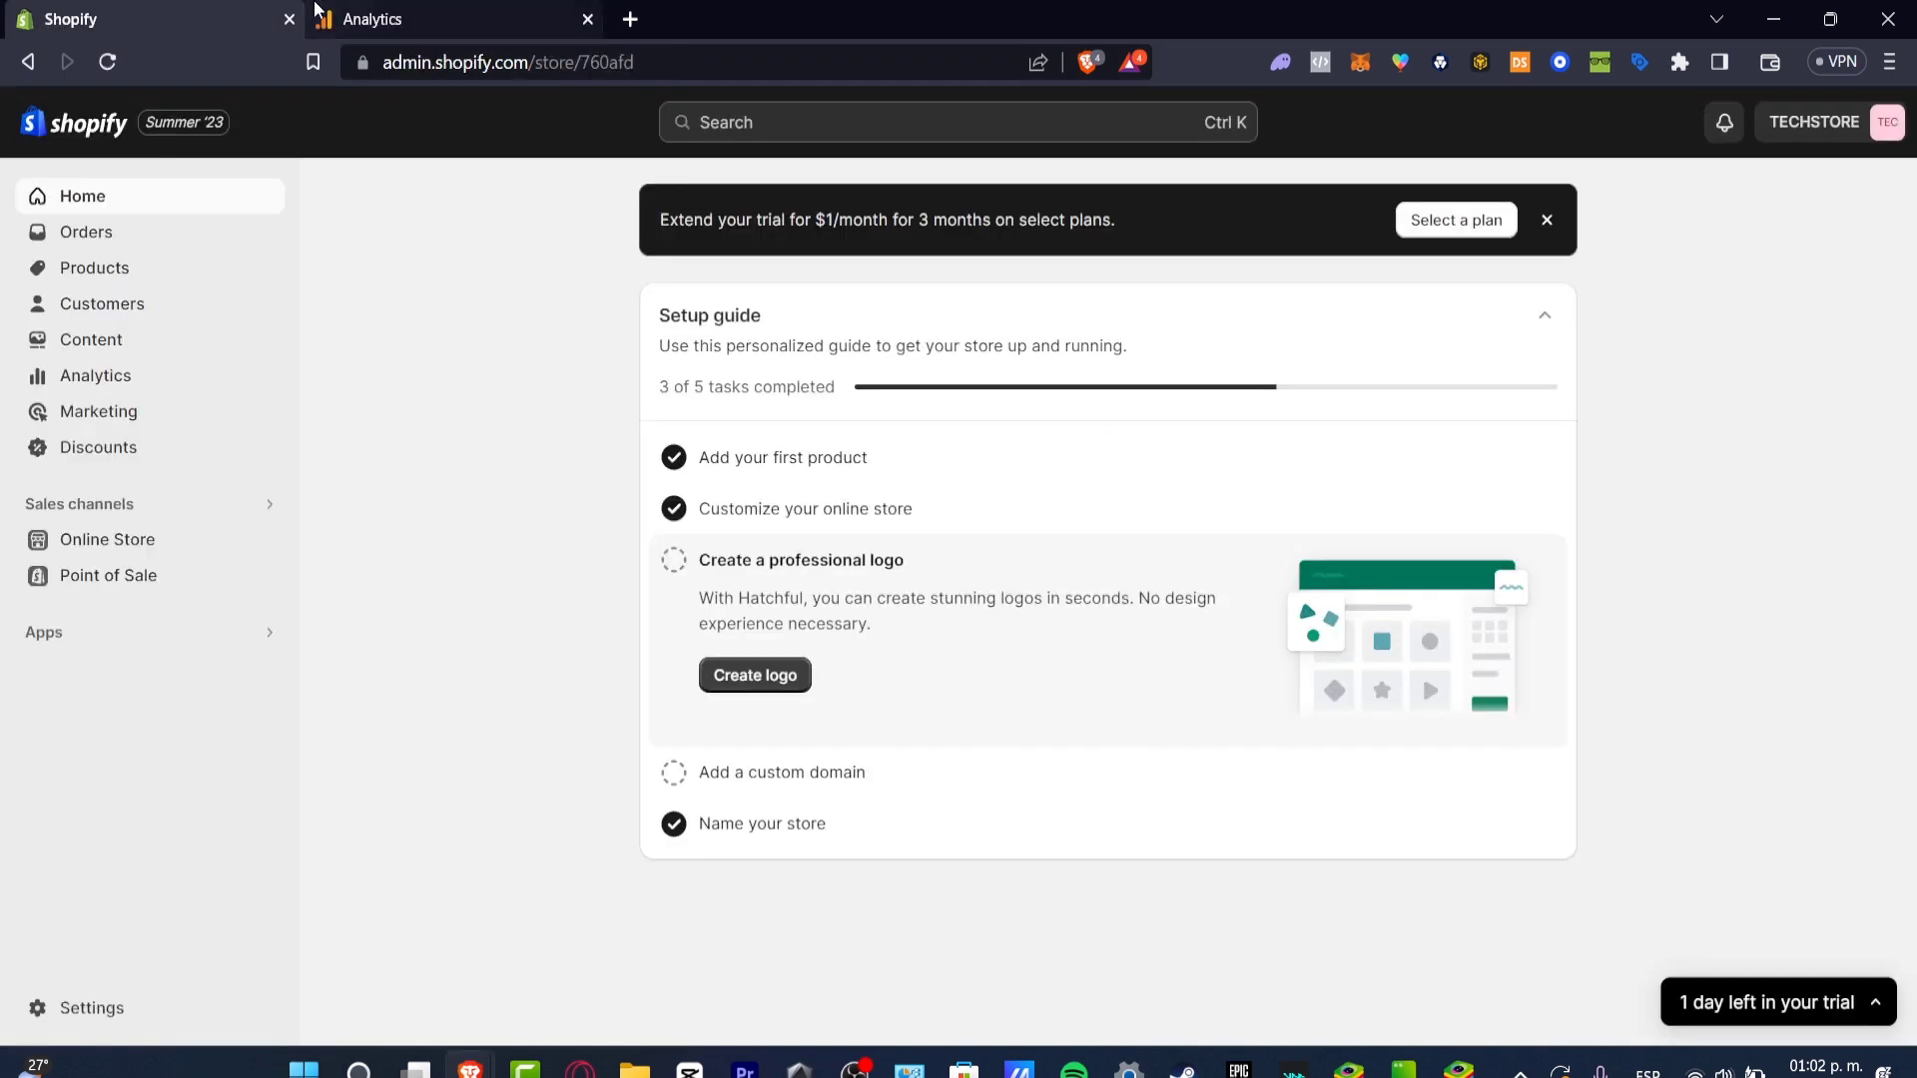
- Back in the Shopify admin, browse All recommended apps under Apps
{"action": "left_click", "coordinate": [504, 15]}
{"action": "left_click", "coordinate": [153, 15]}
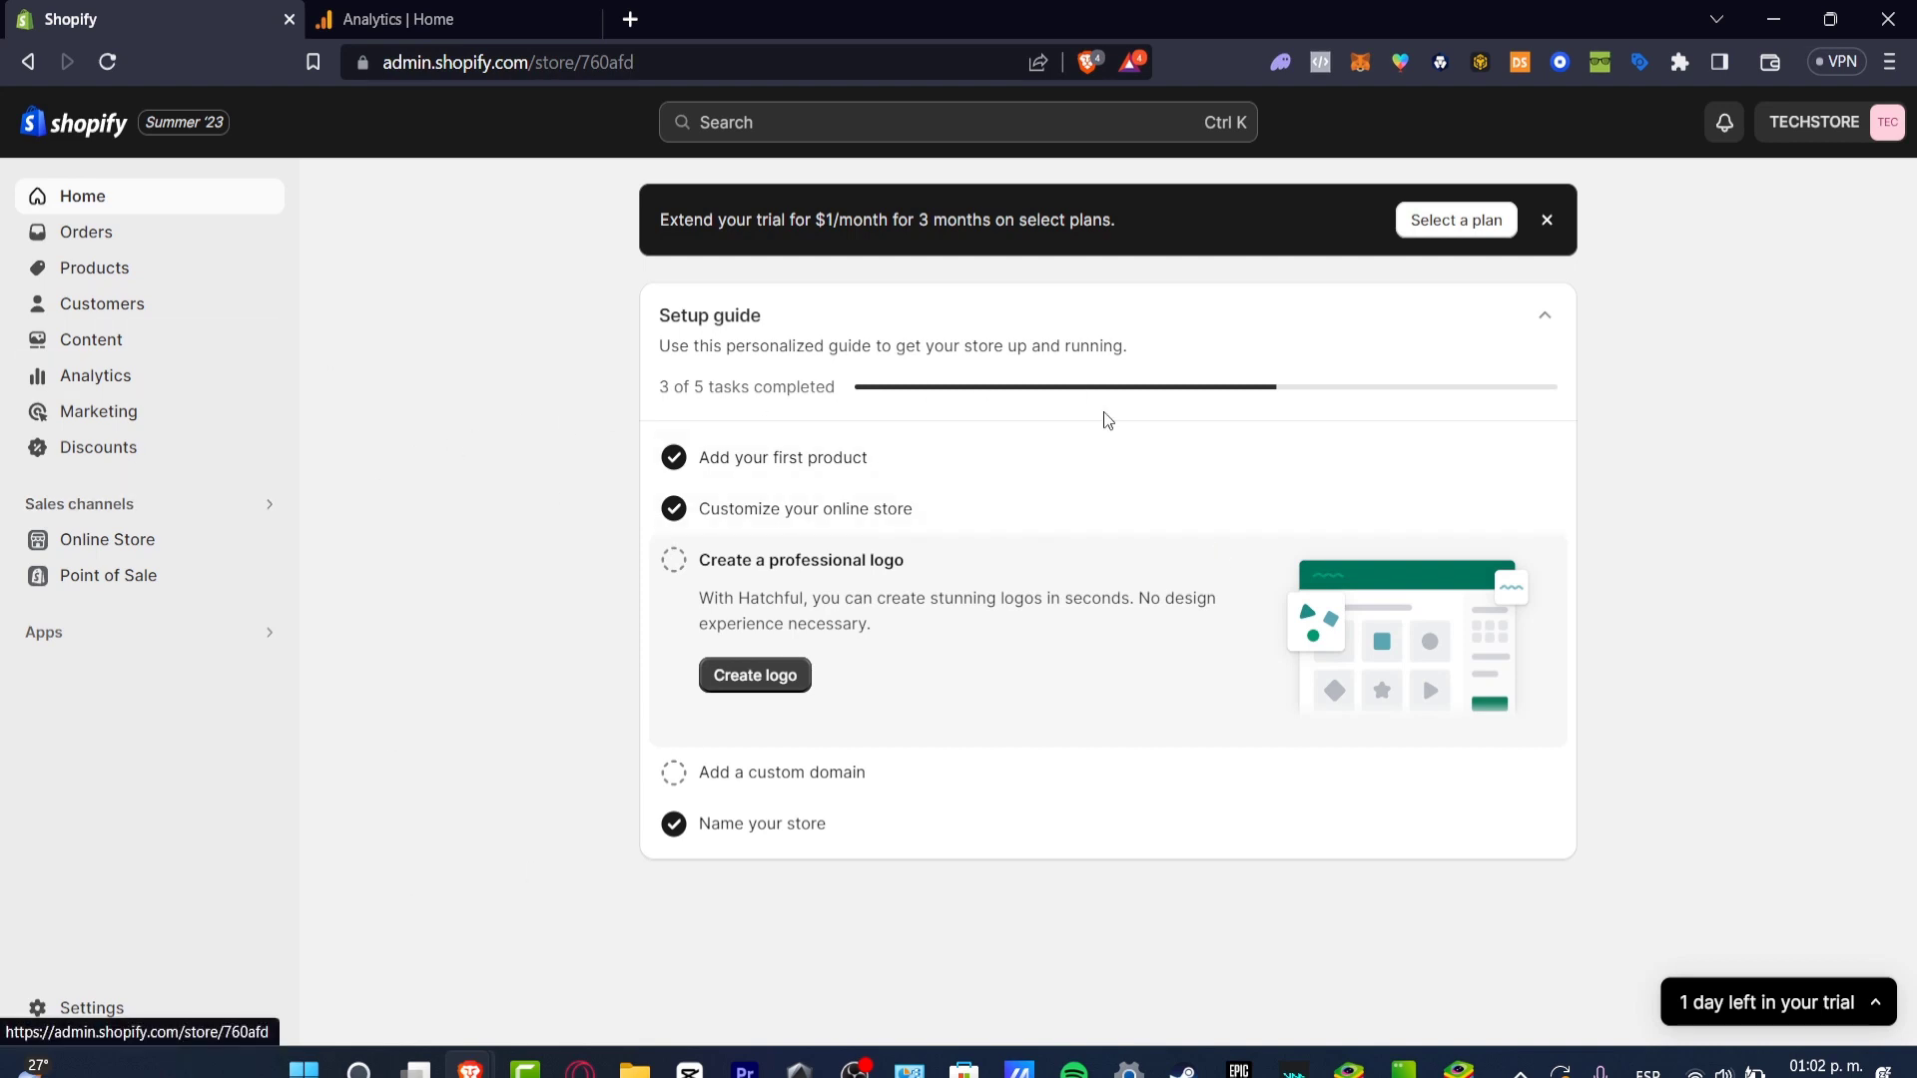
{"action": "left_click", "coordinate": [236, 644]}
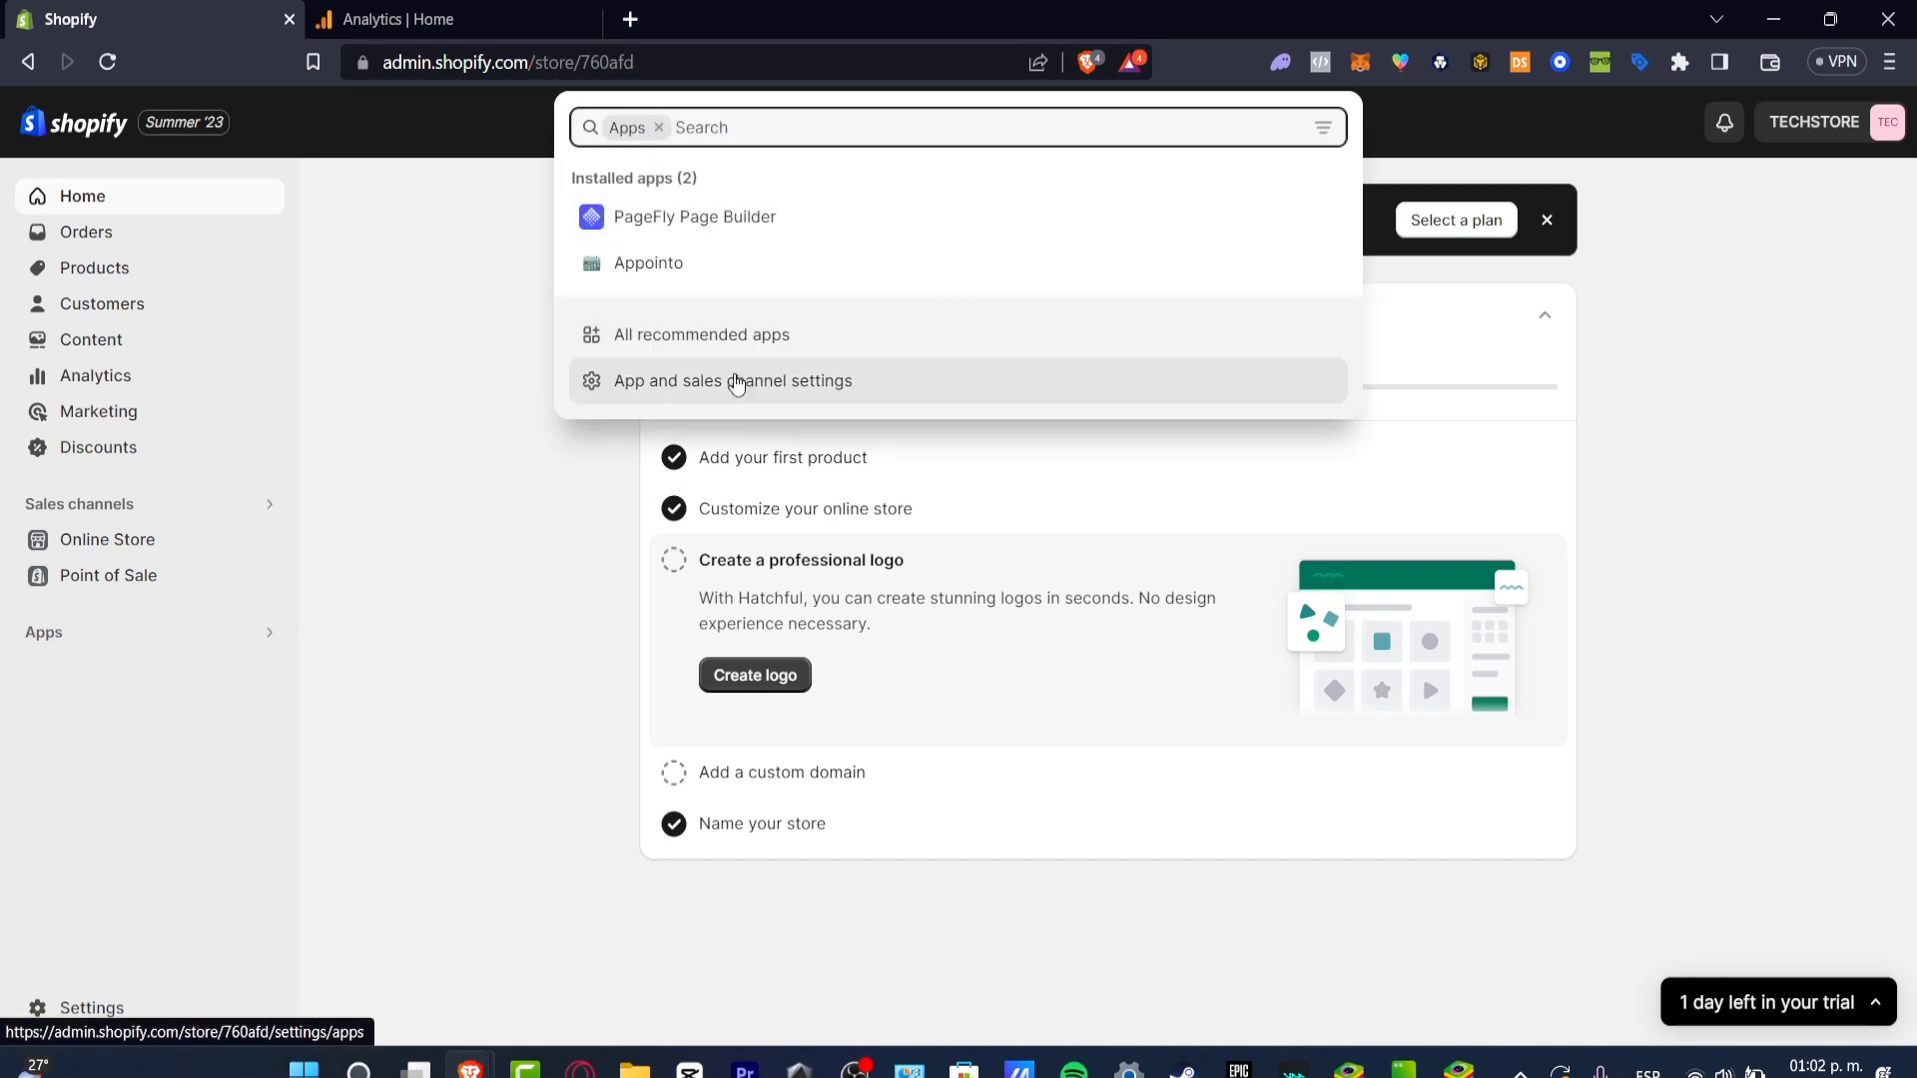
{"action": "left_click", "coordinate": [677, 340]}
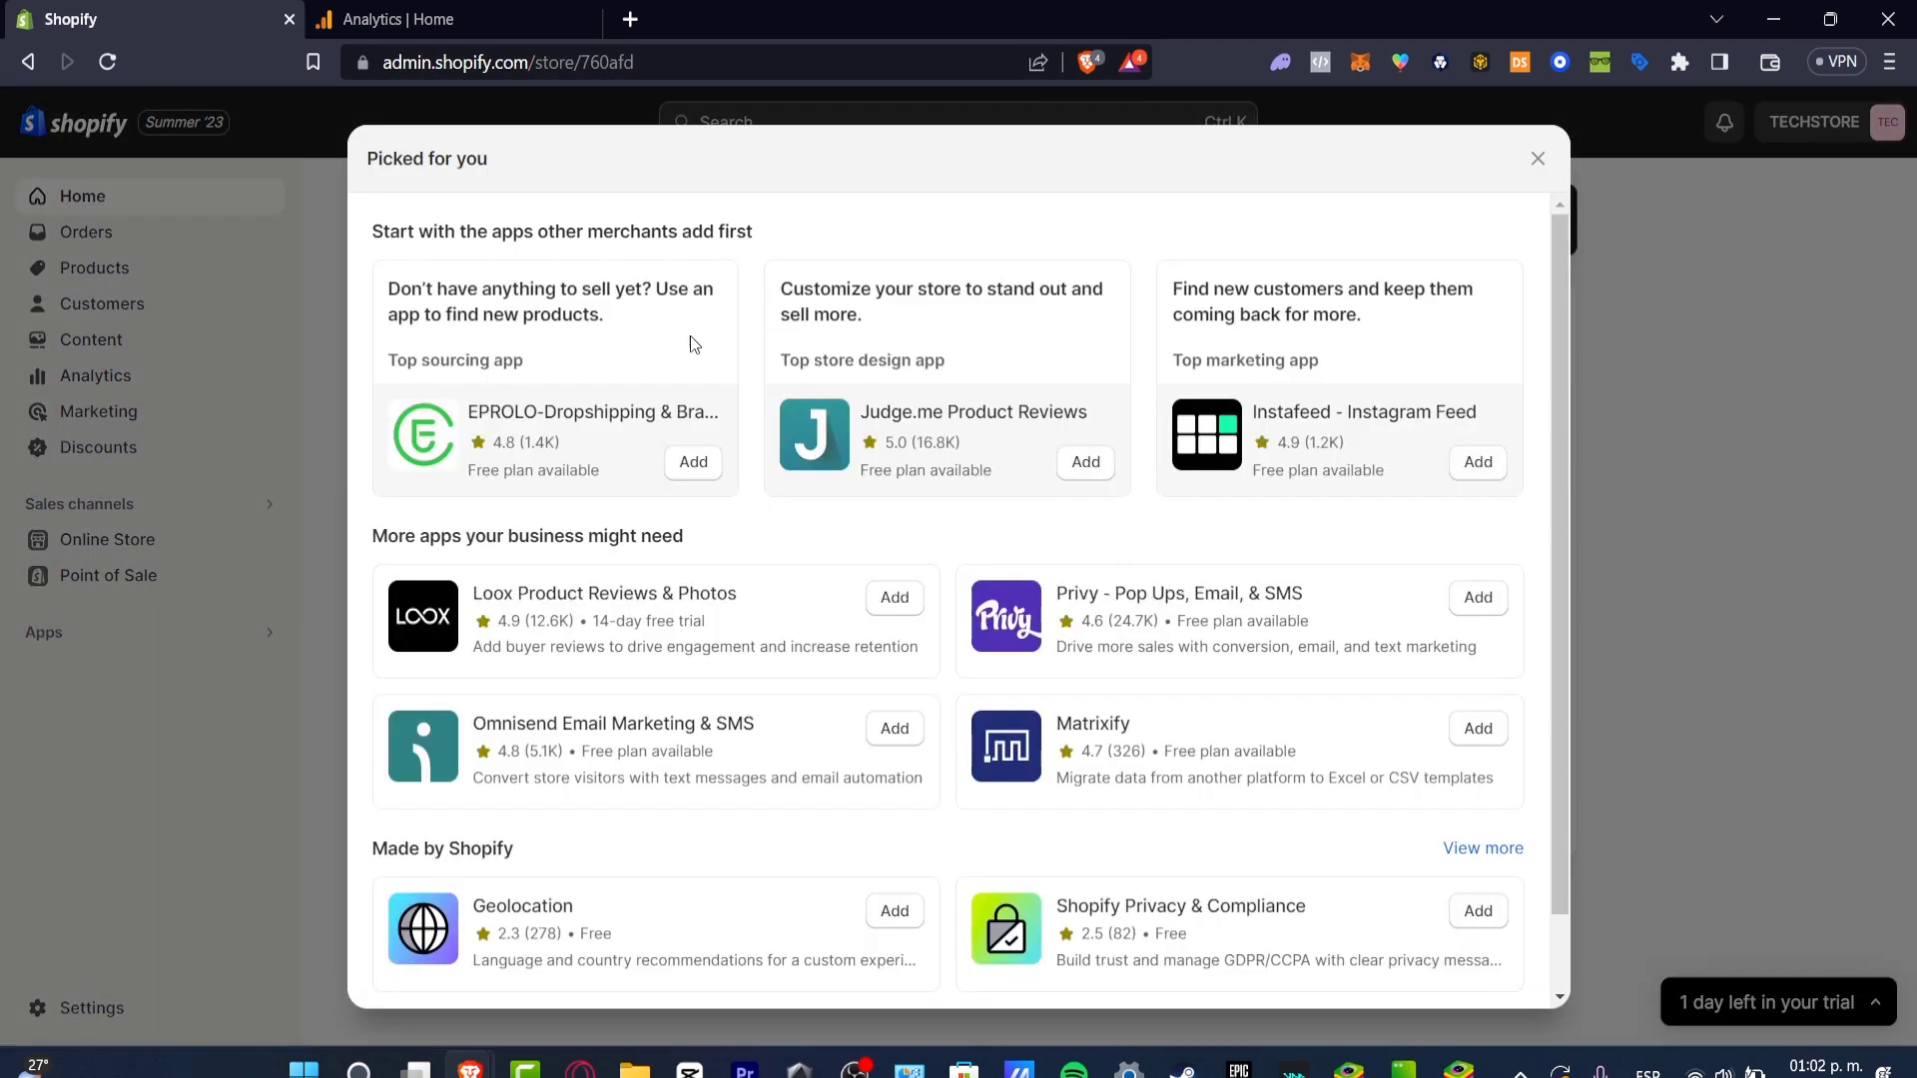
{"action": "scroll", "coordinate": [912, 499], "scroll_direction": "down", "scroll_amount": 1}
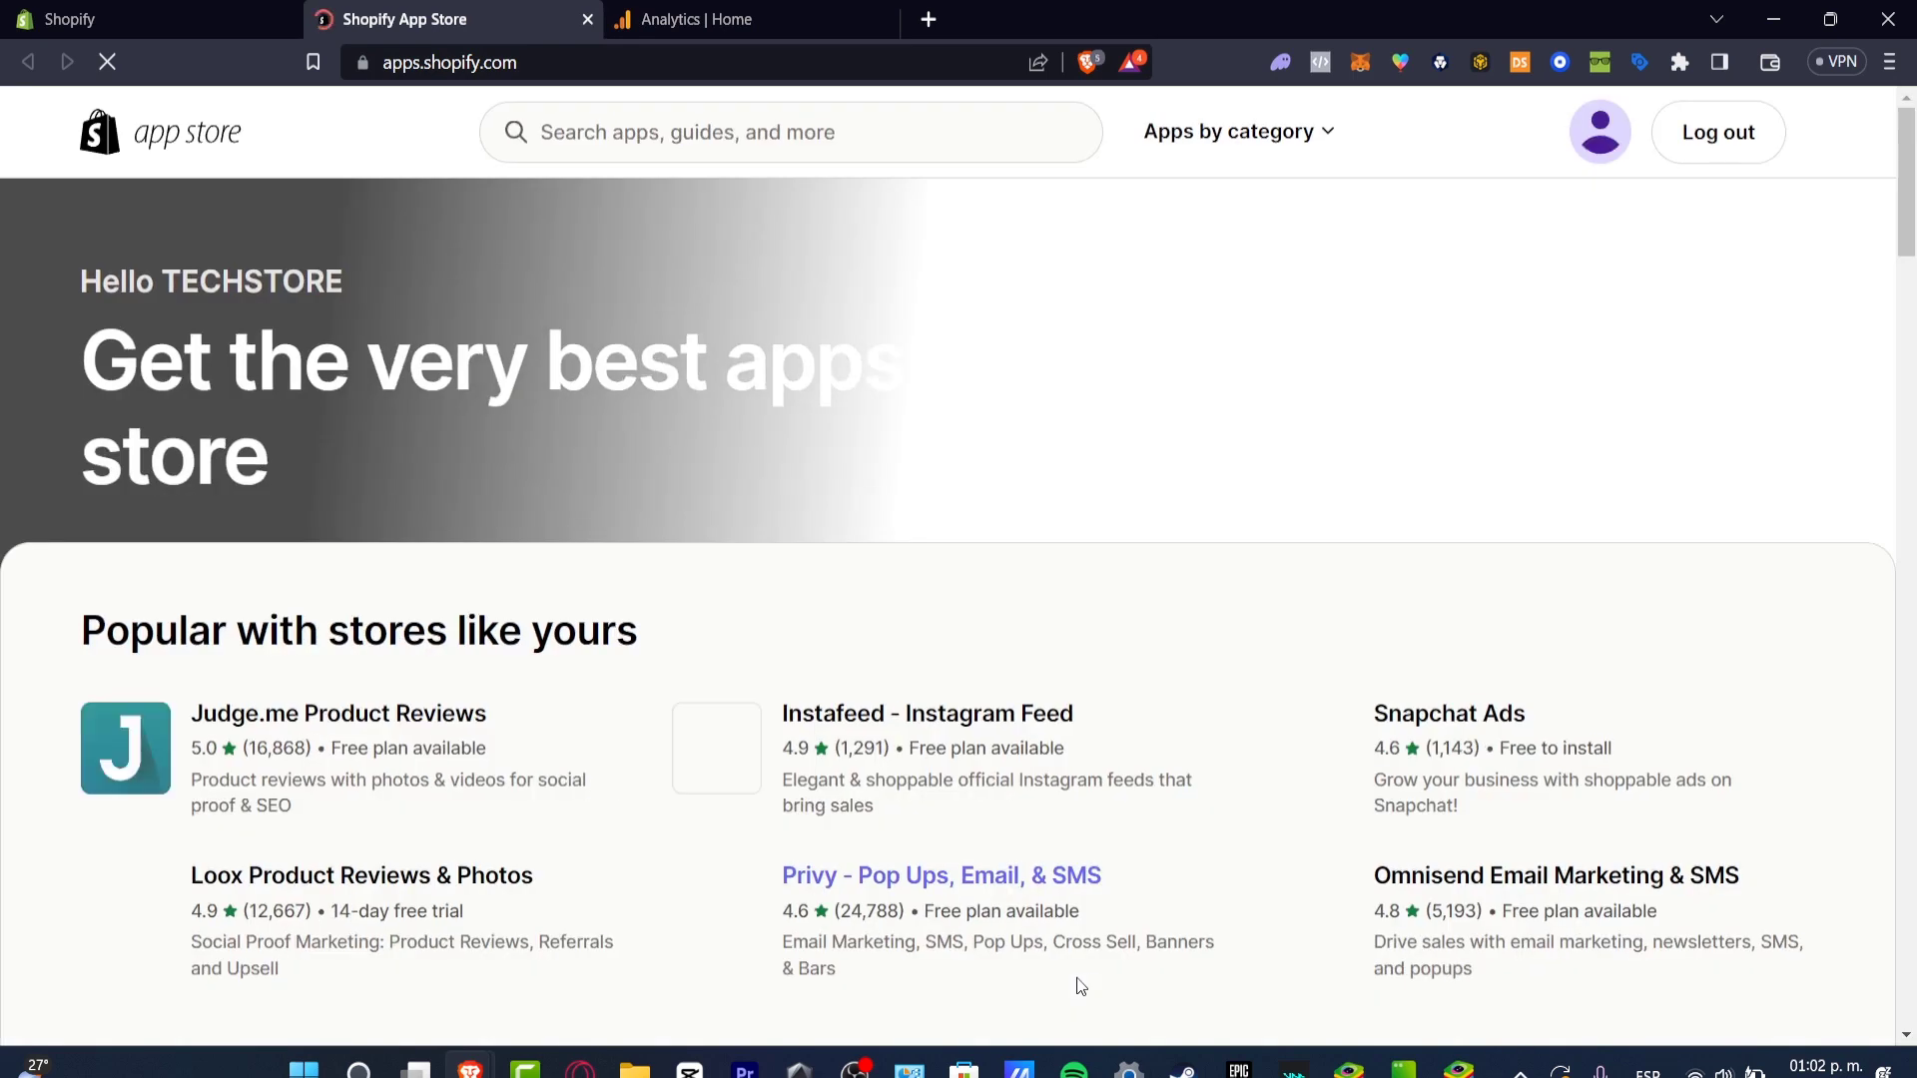
- Search the App Store for 'google', open the Google & YouTube listing and install it
{"action": "left_click", "coordinate": [657, 110]}
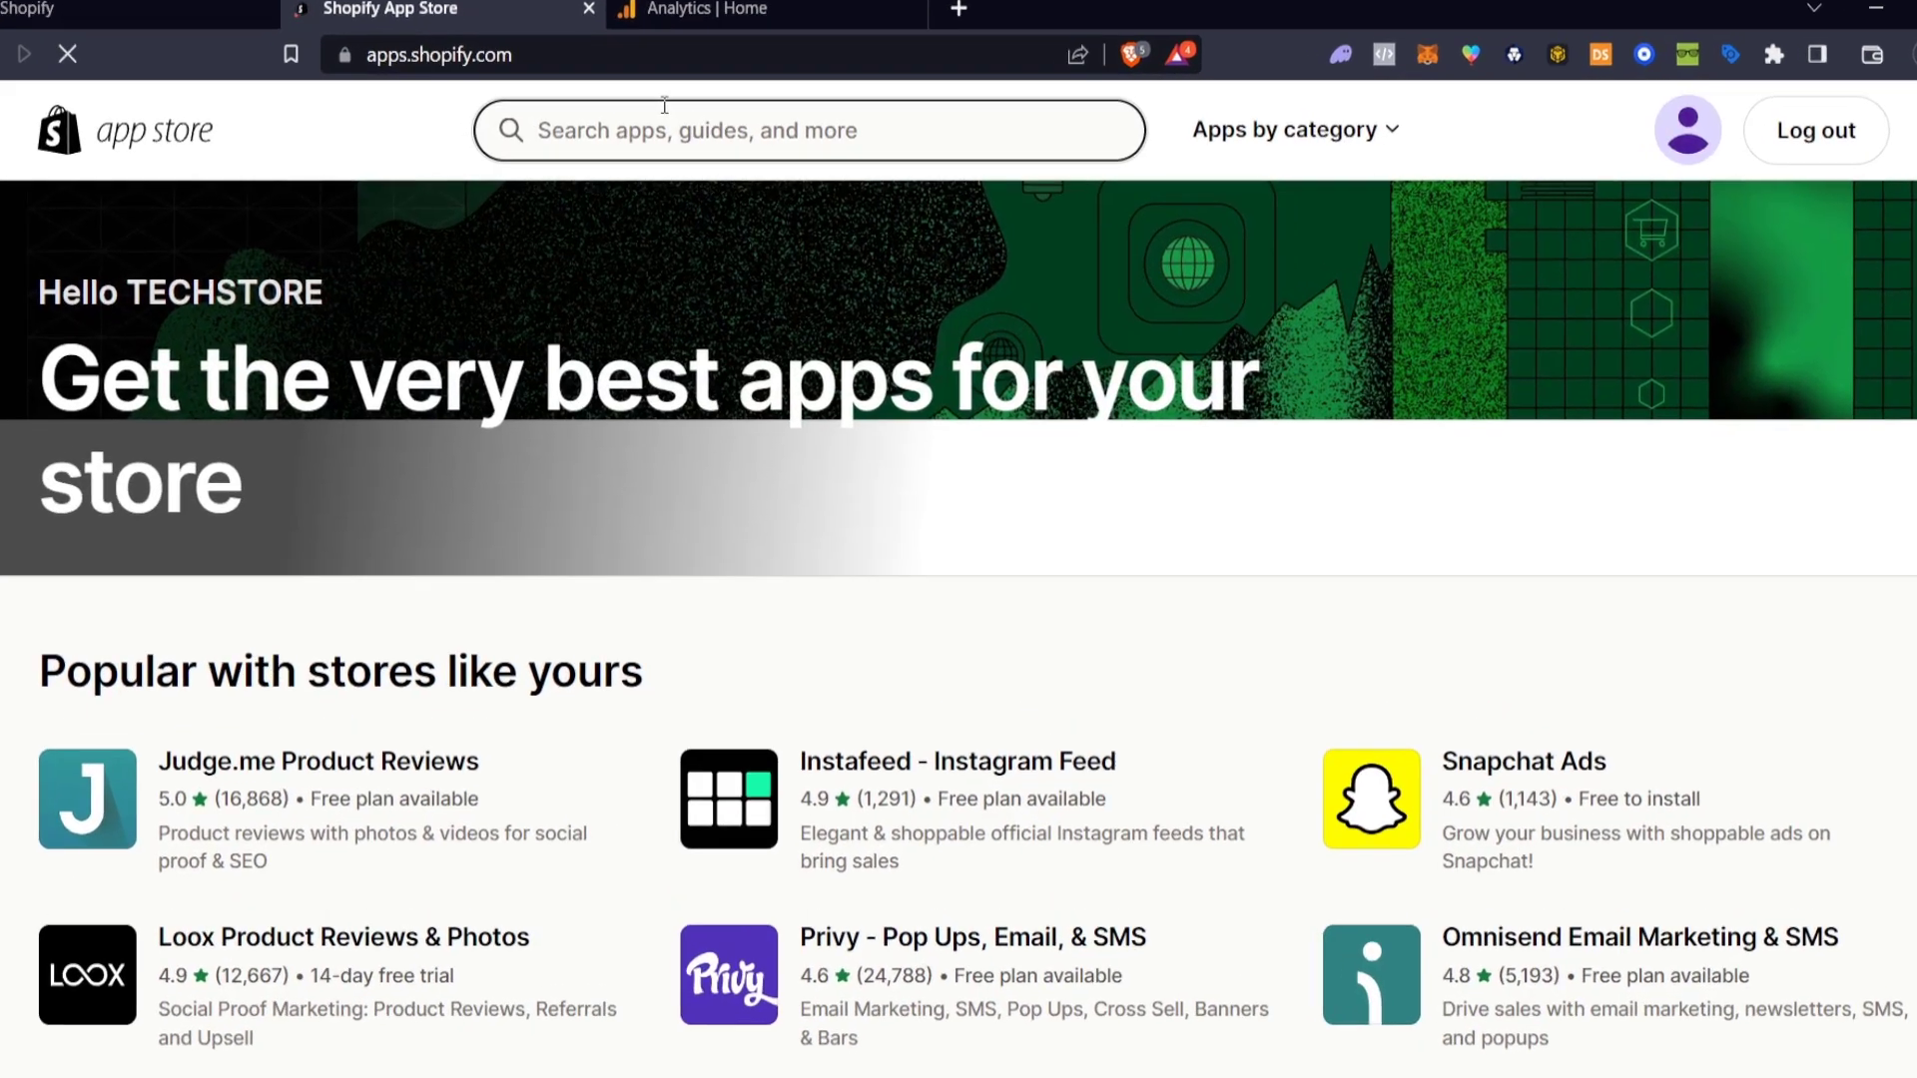
{"action": "type", "text": "google"}
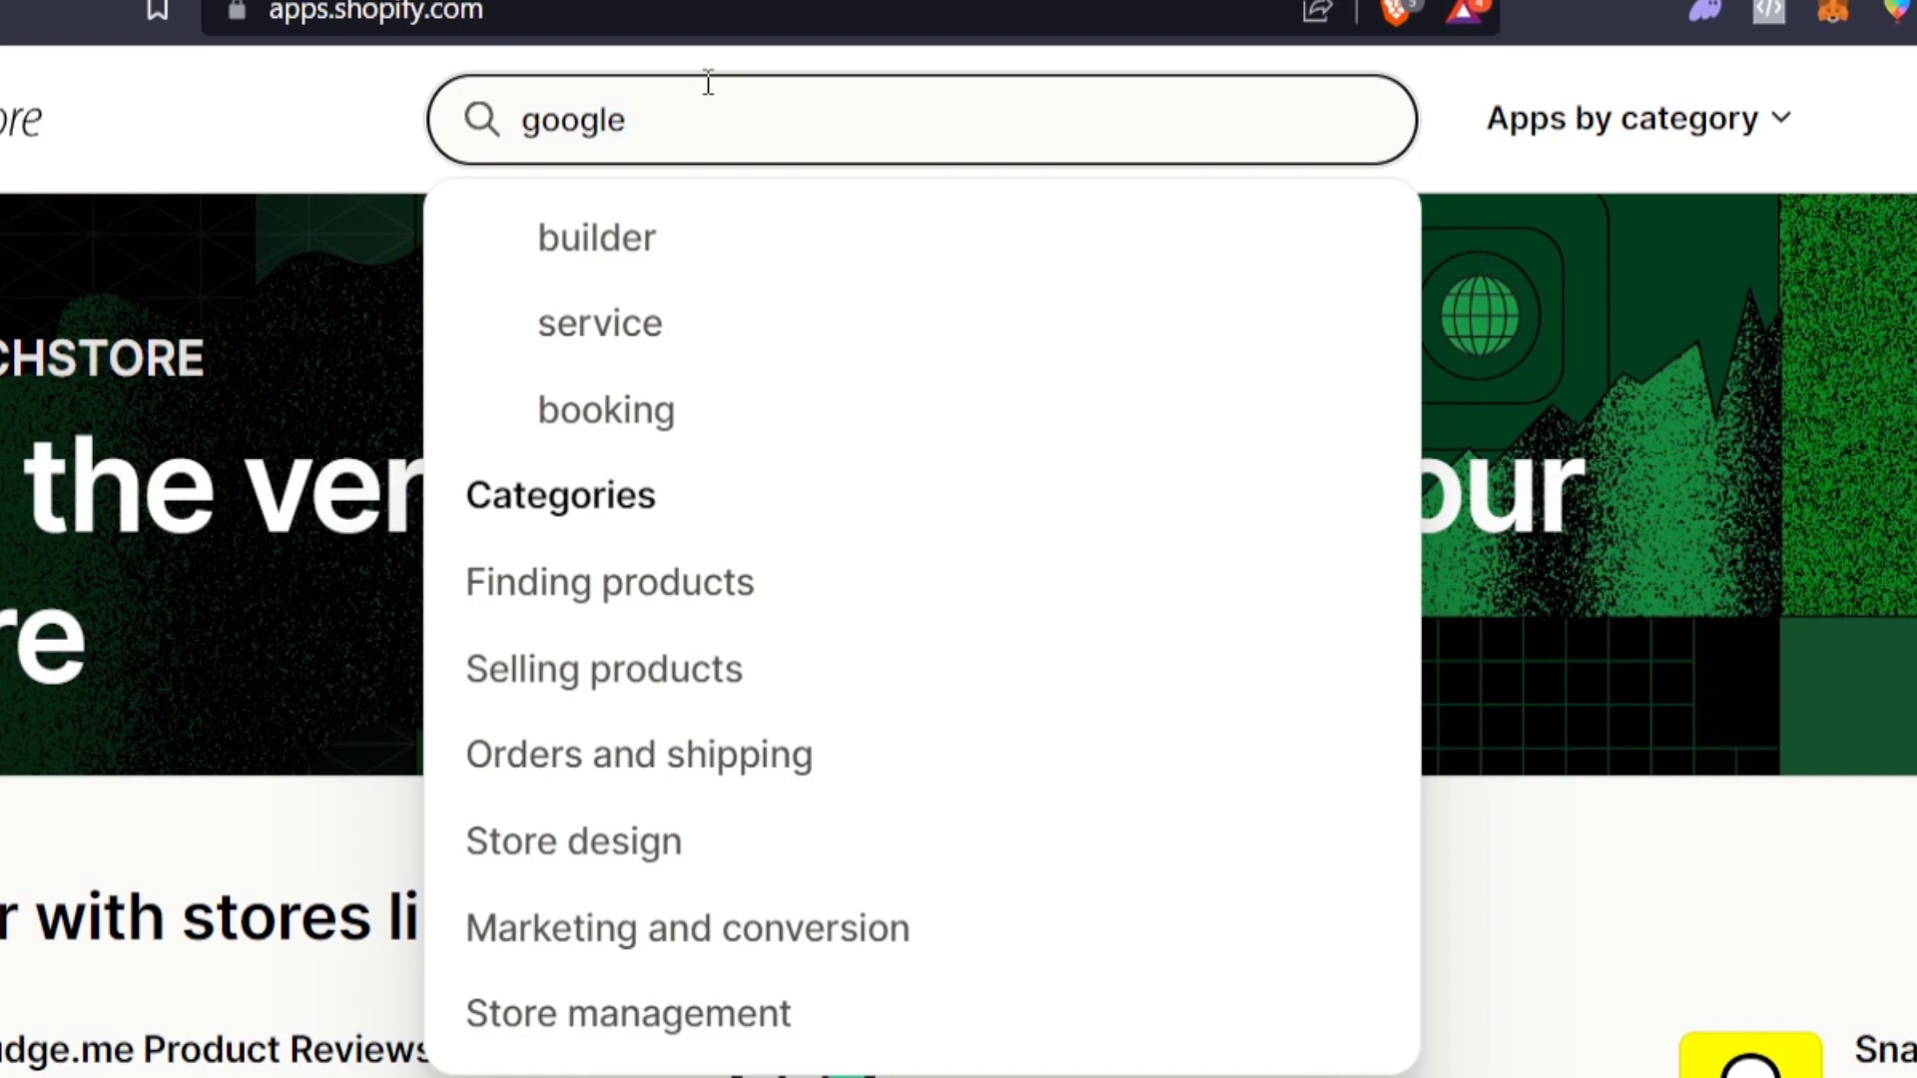
{"action": "key", "text": "Return"}
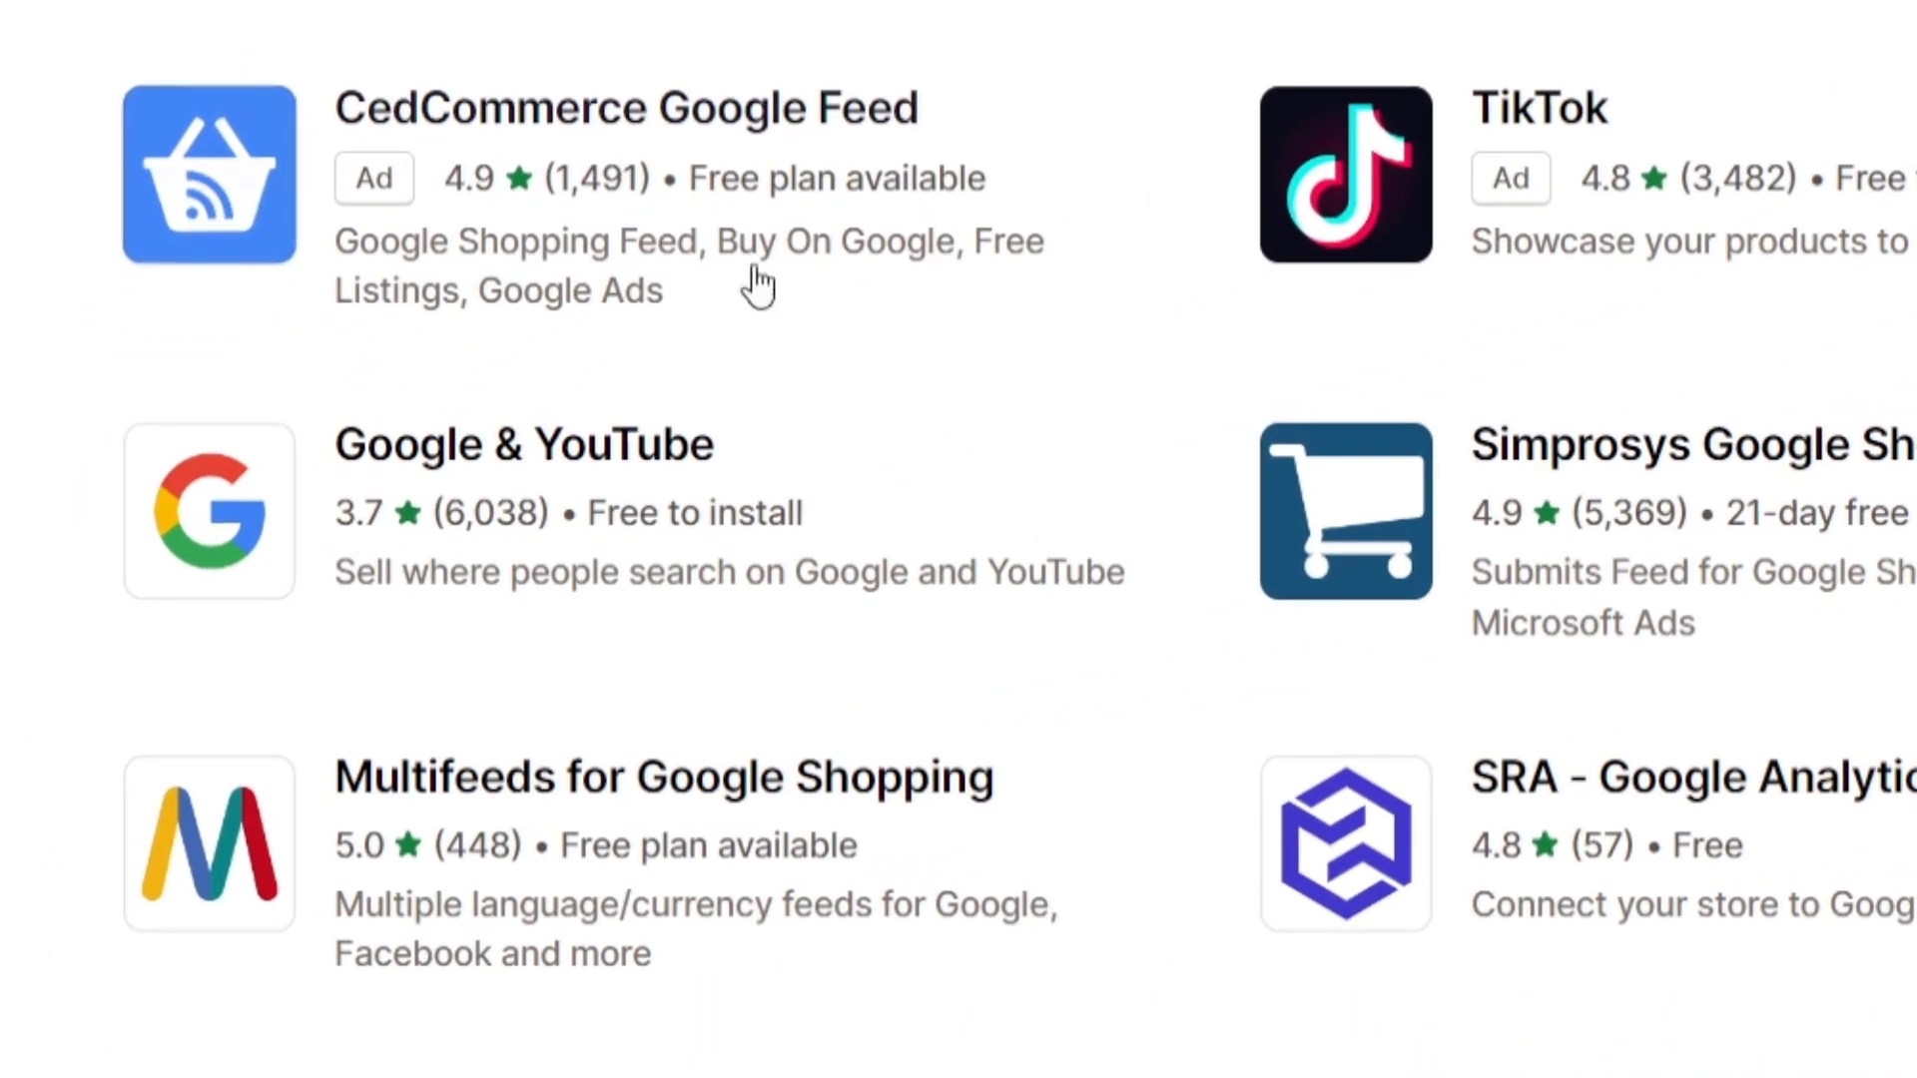
{"action": "left_click", "coordinate": [604, 451]}
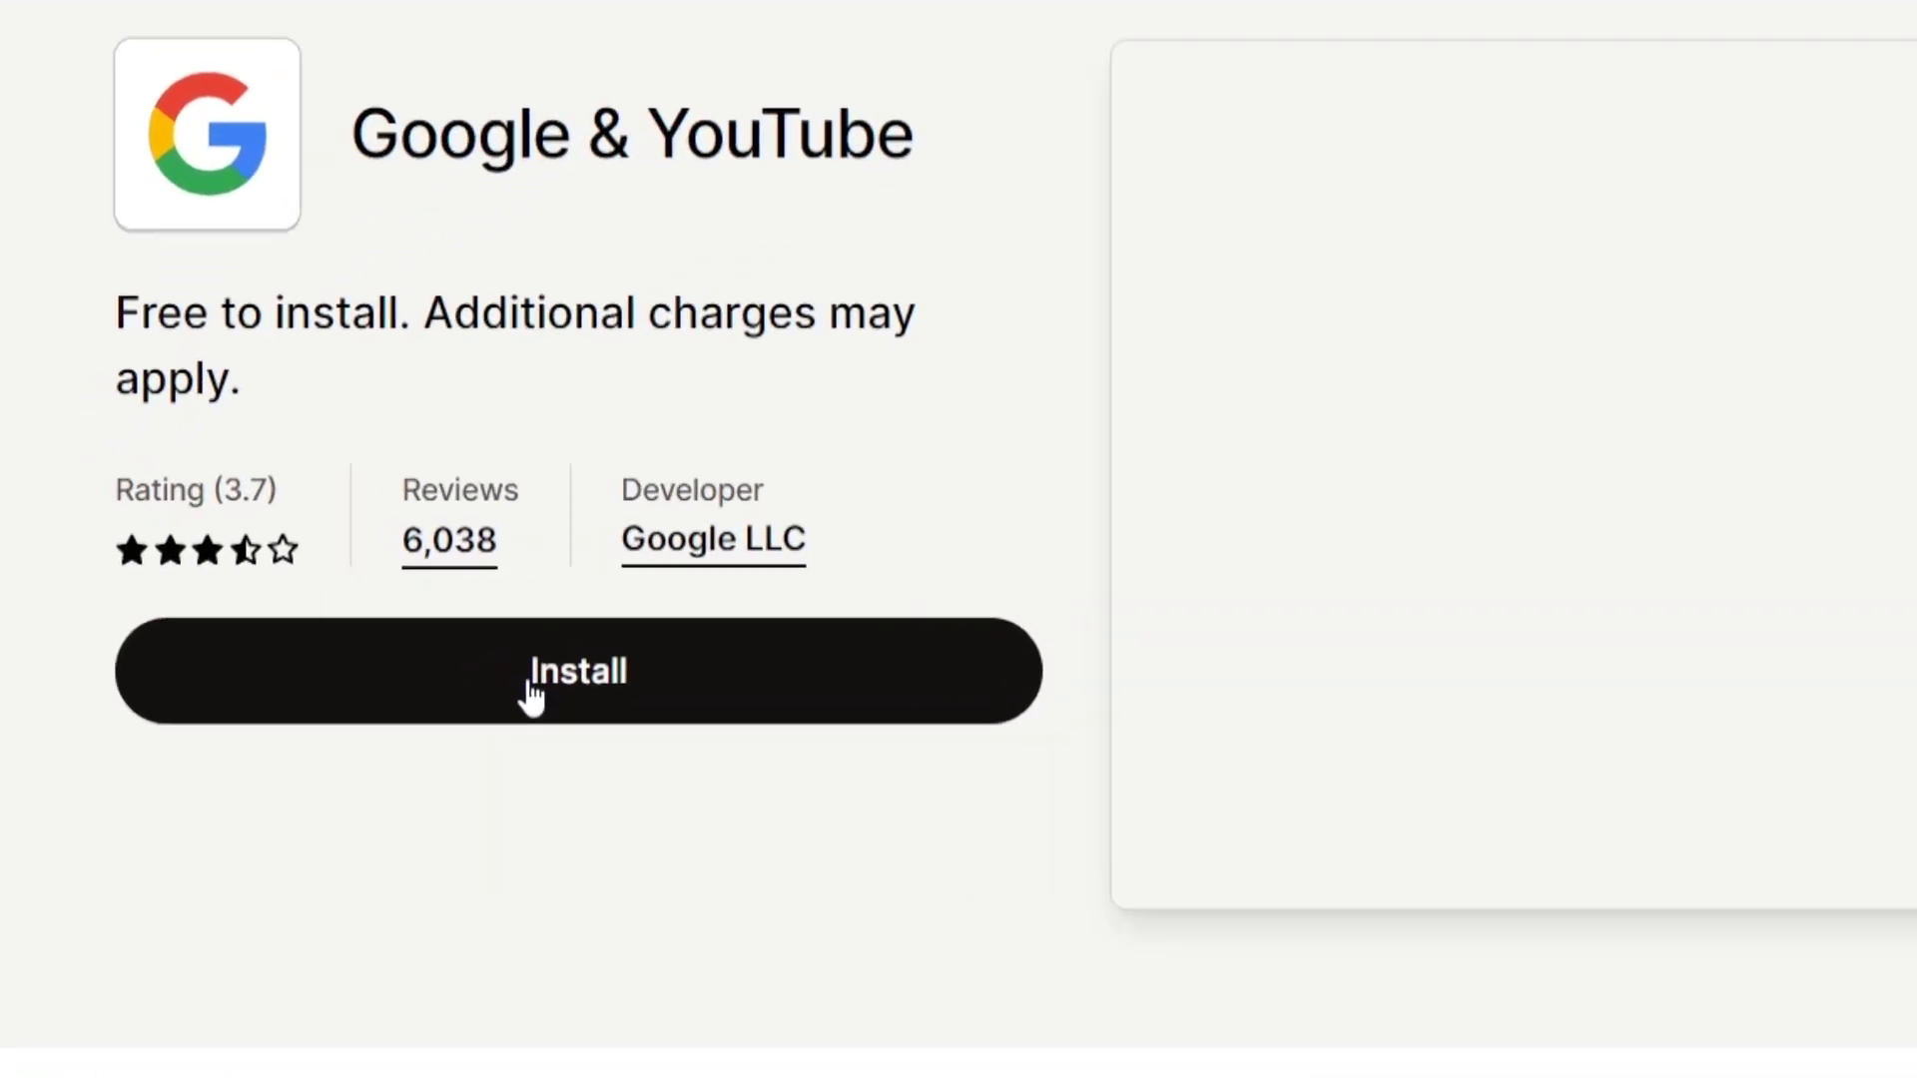
{"action": "left_click_drag", "start_coordinate": [401, 528], "coordinate": [473, 524]}
{"action": "left_click_drag", "start_coordinate": [902, 466], "coordinate": [907, 470]}
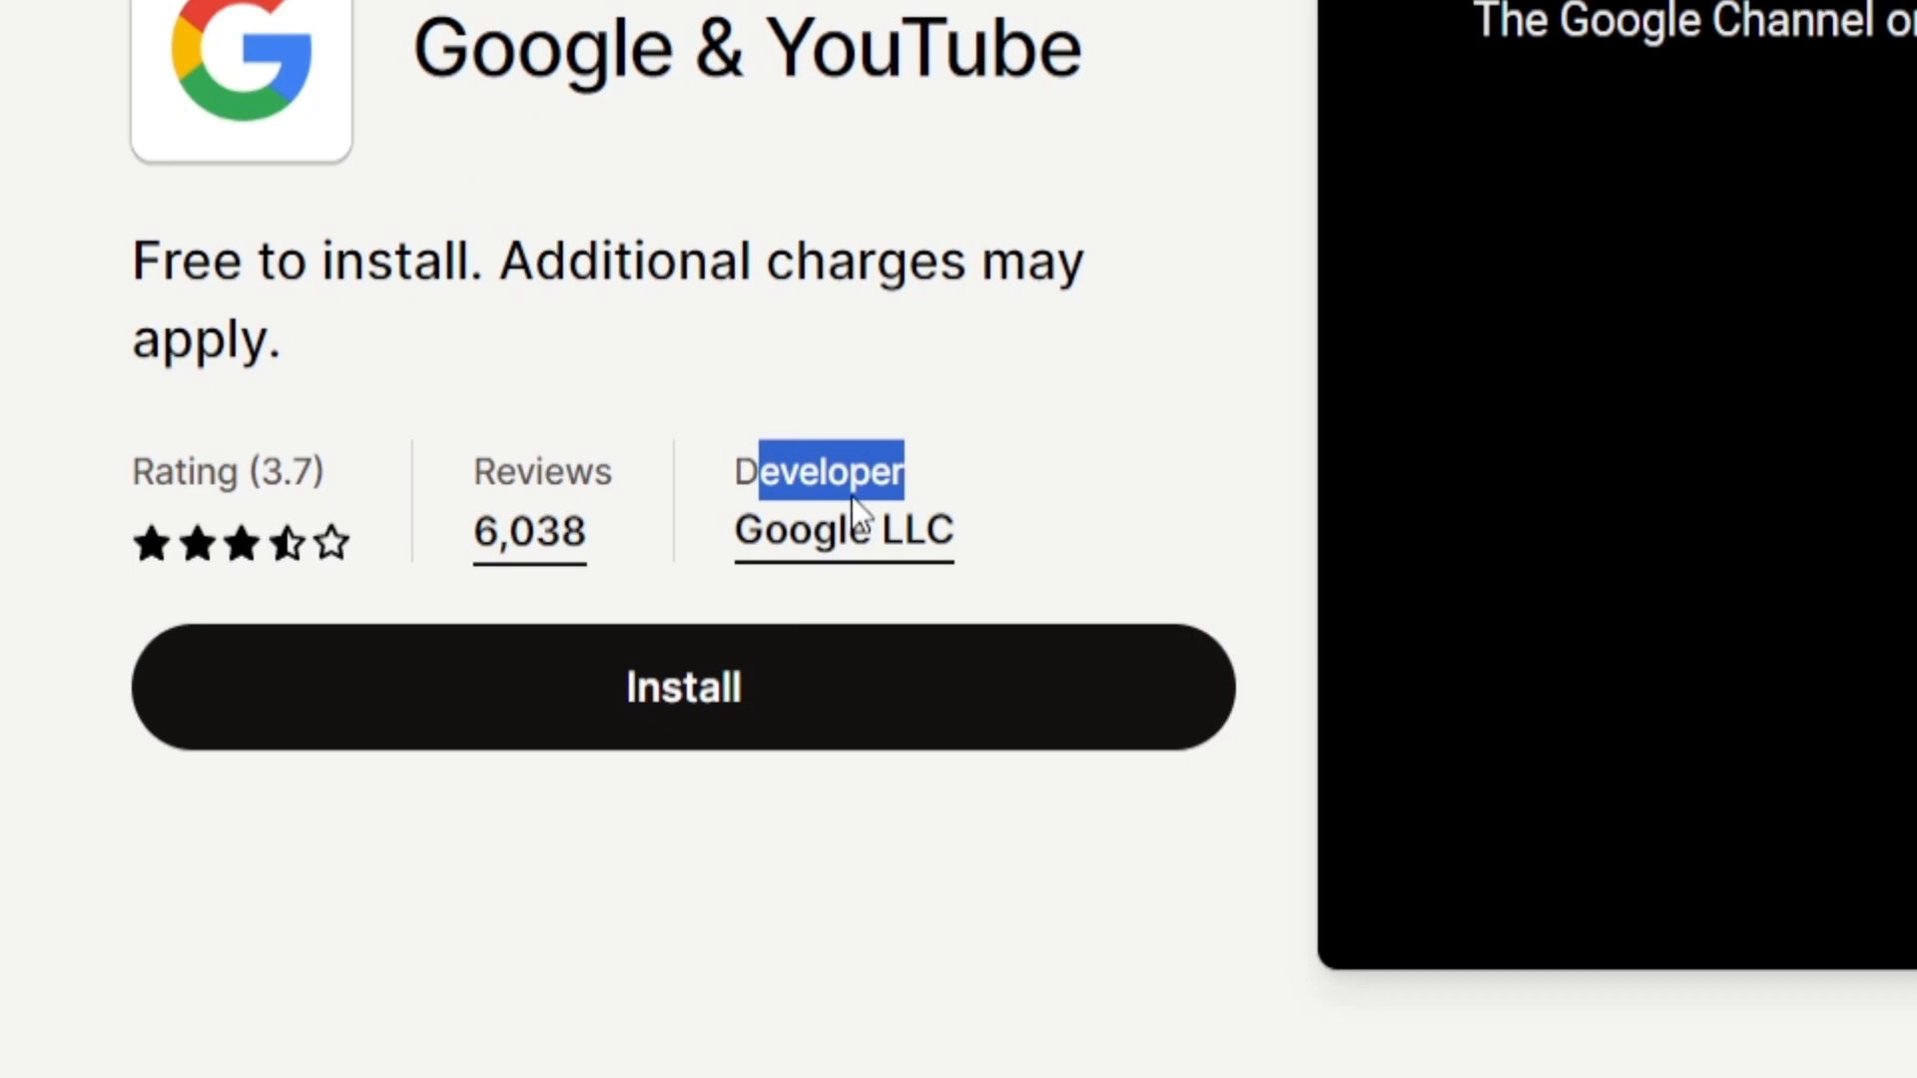
{"action": "left_click", "coordinate": [856, 698]}
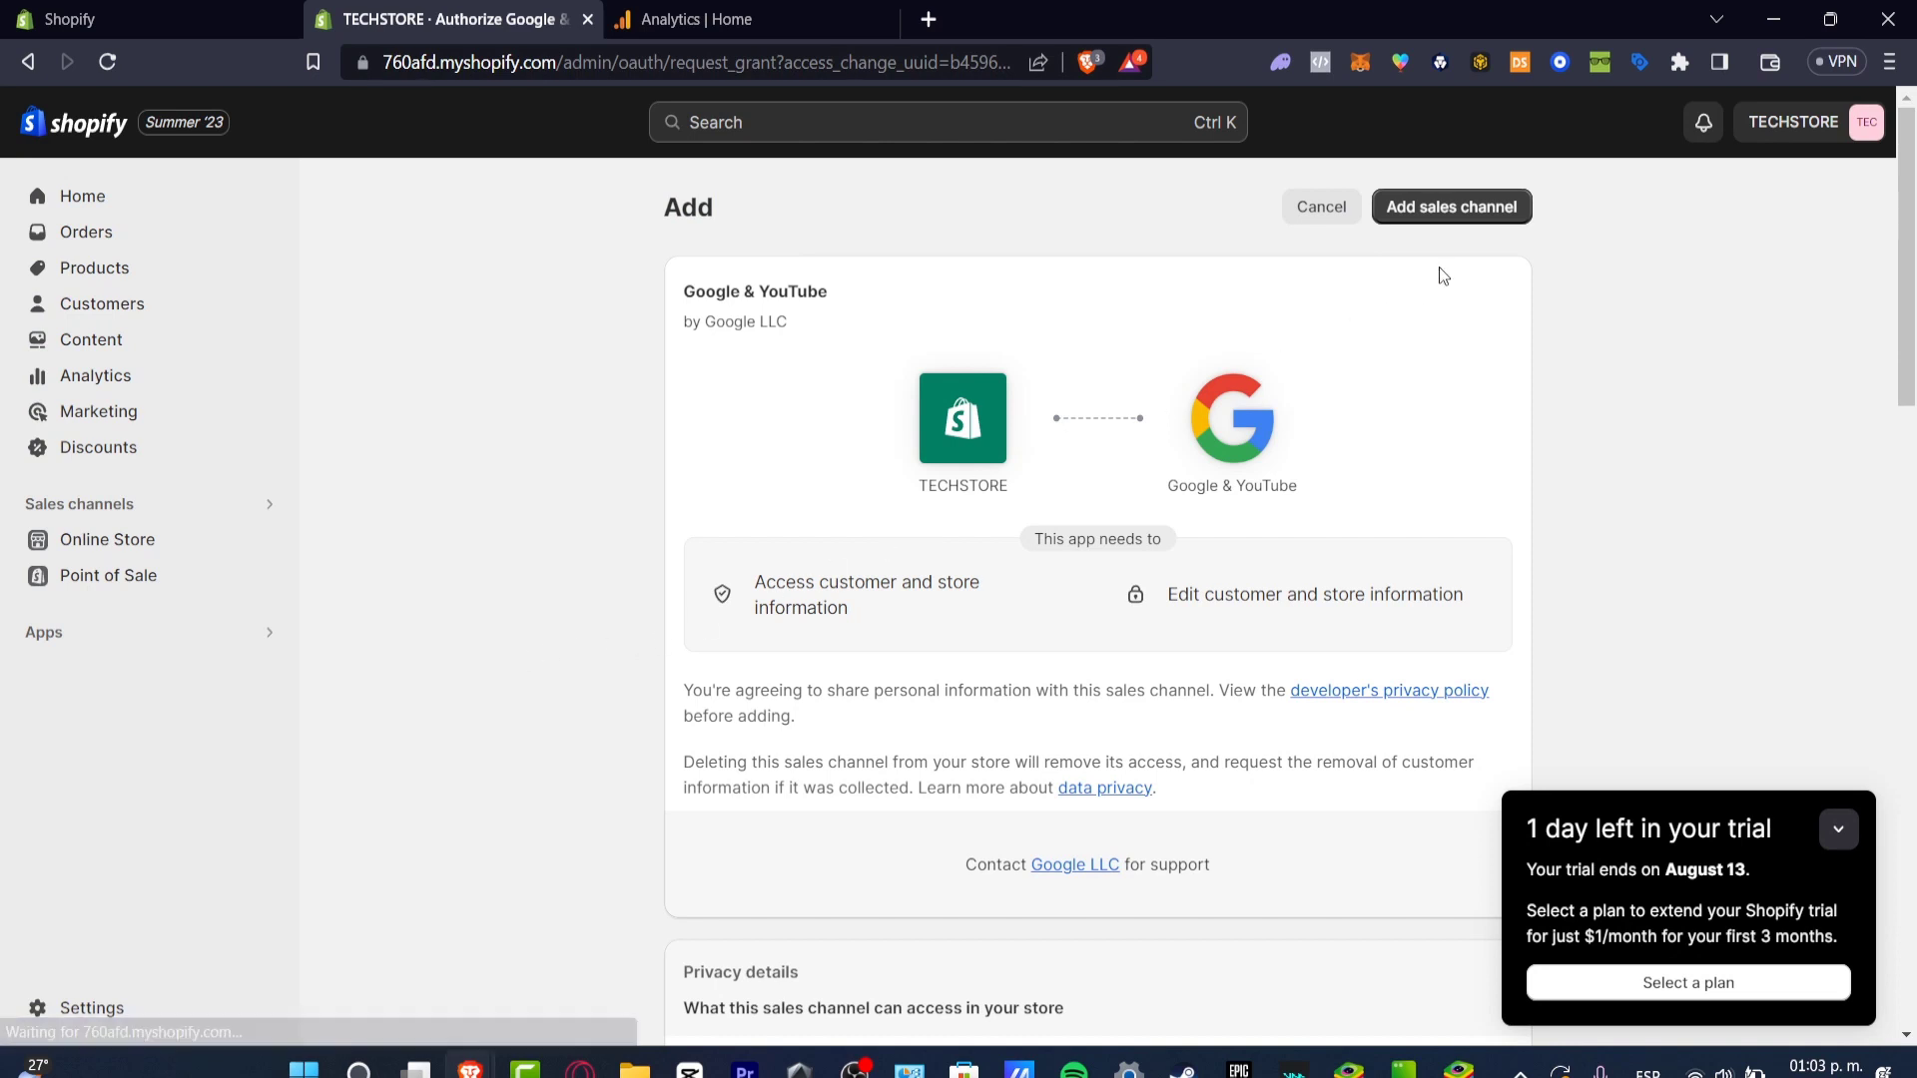
- Add Google & YouTube as a sales channel and pin it to the sidebar
{"action": "left_click", "coordinate": [1500, 212]}
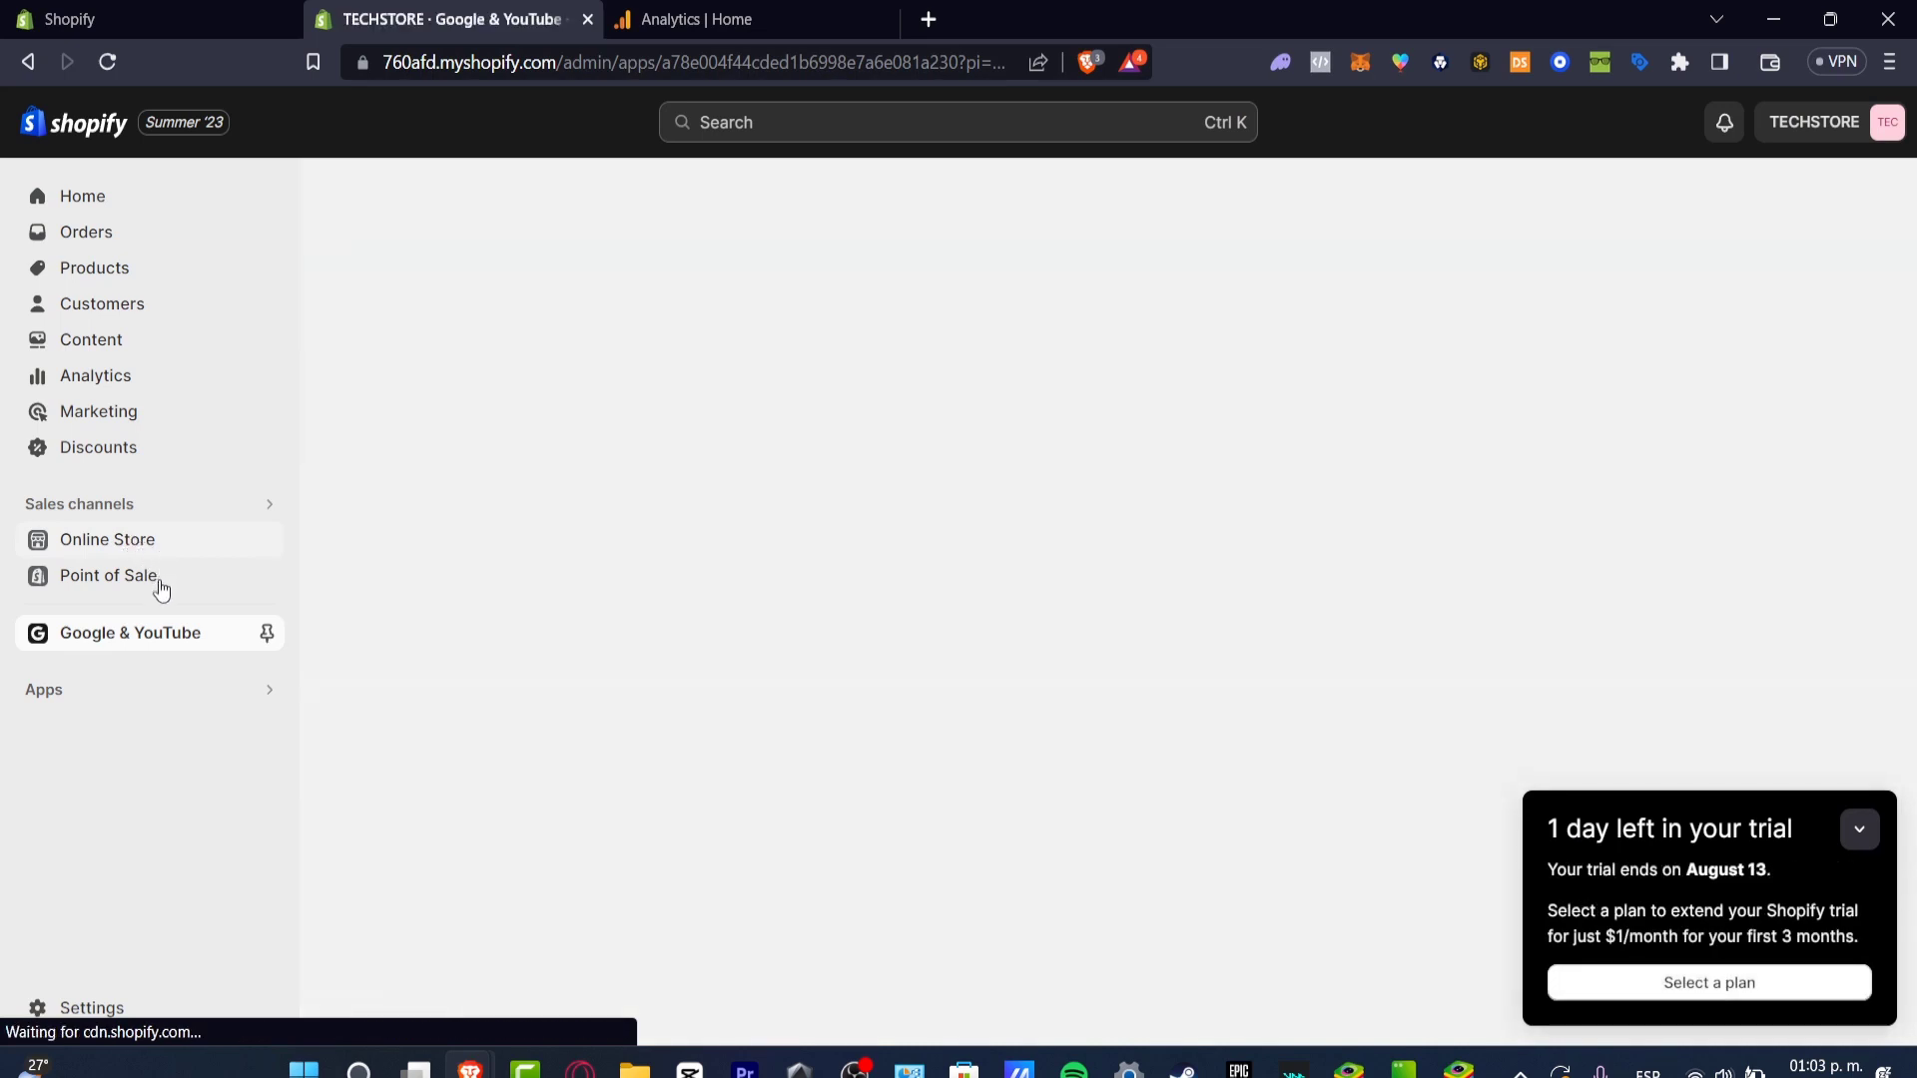
{"action": "left_click", "coordinate": [267, 637]}
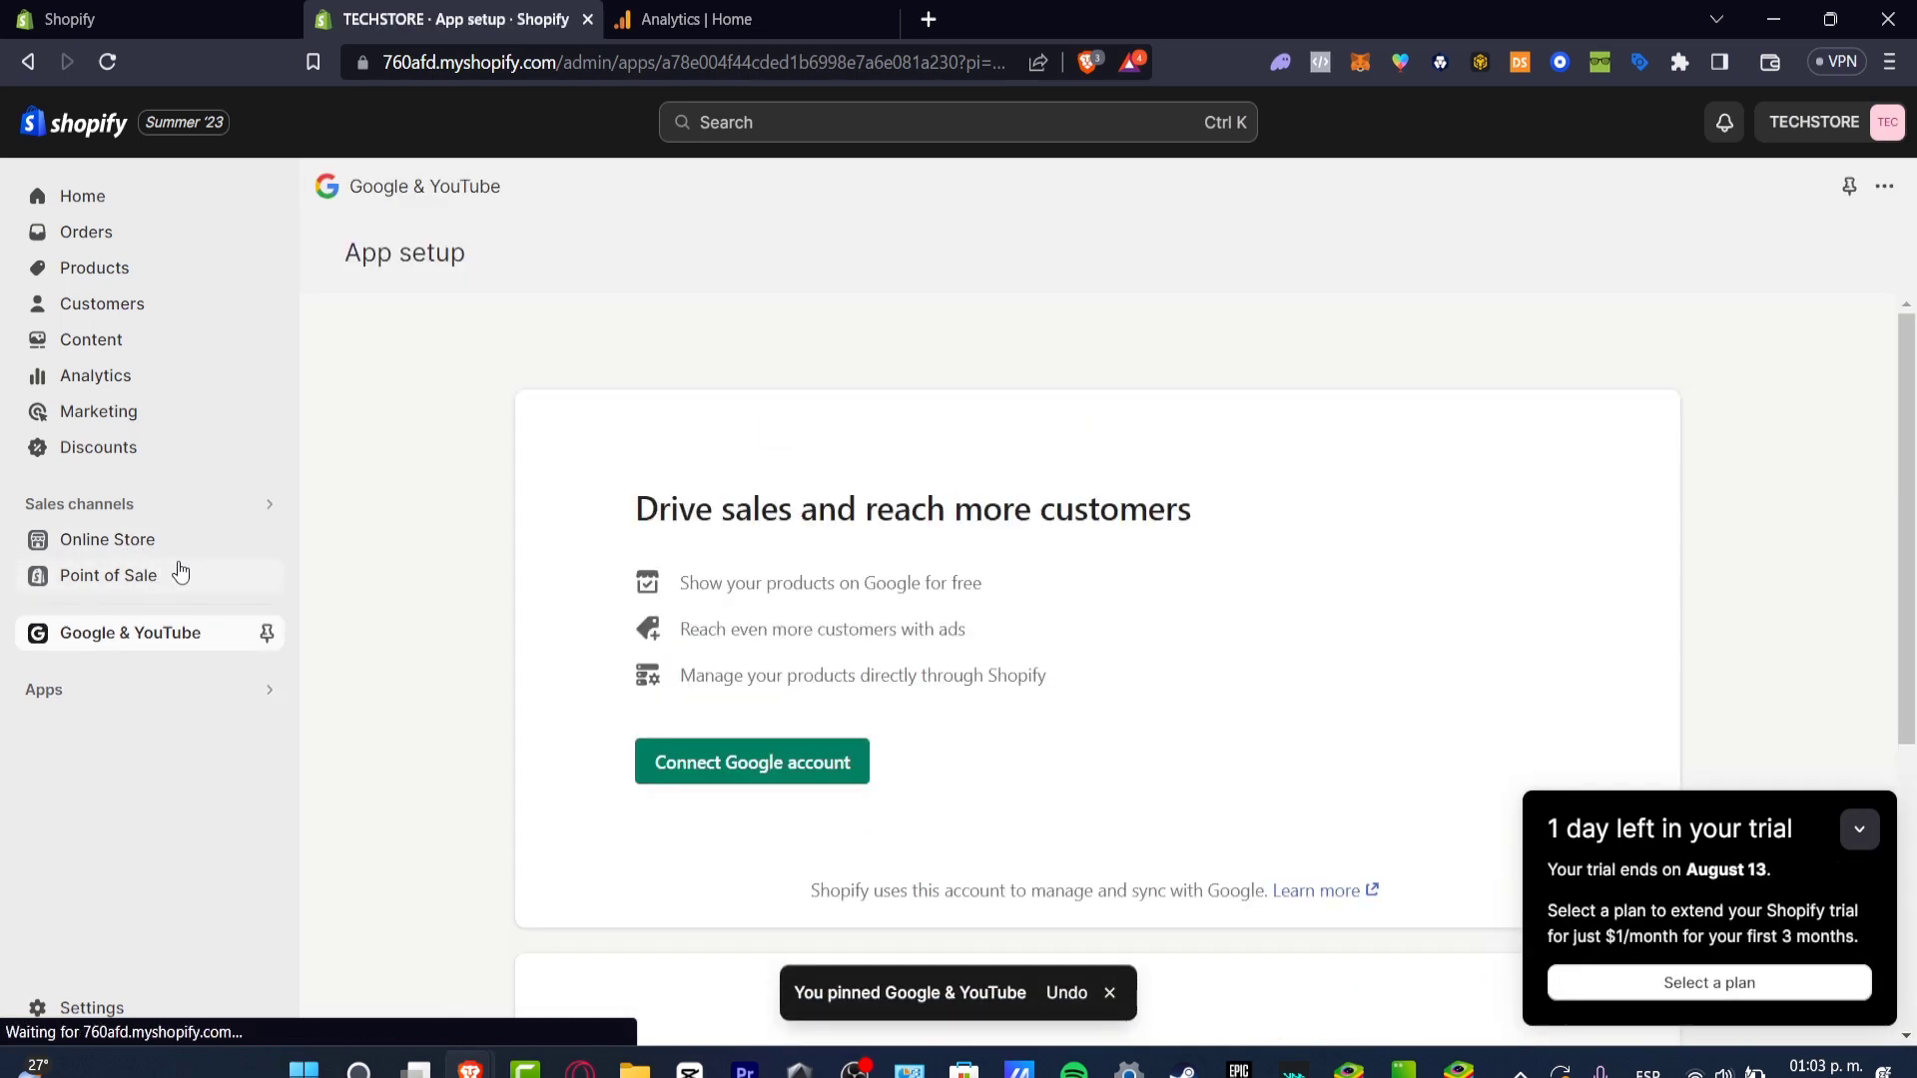
{"action": "left_click", "coordinate": [1857, 832]}
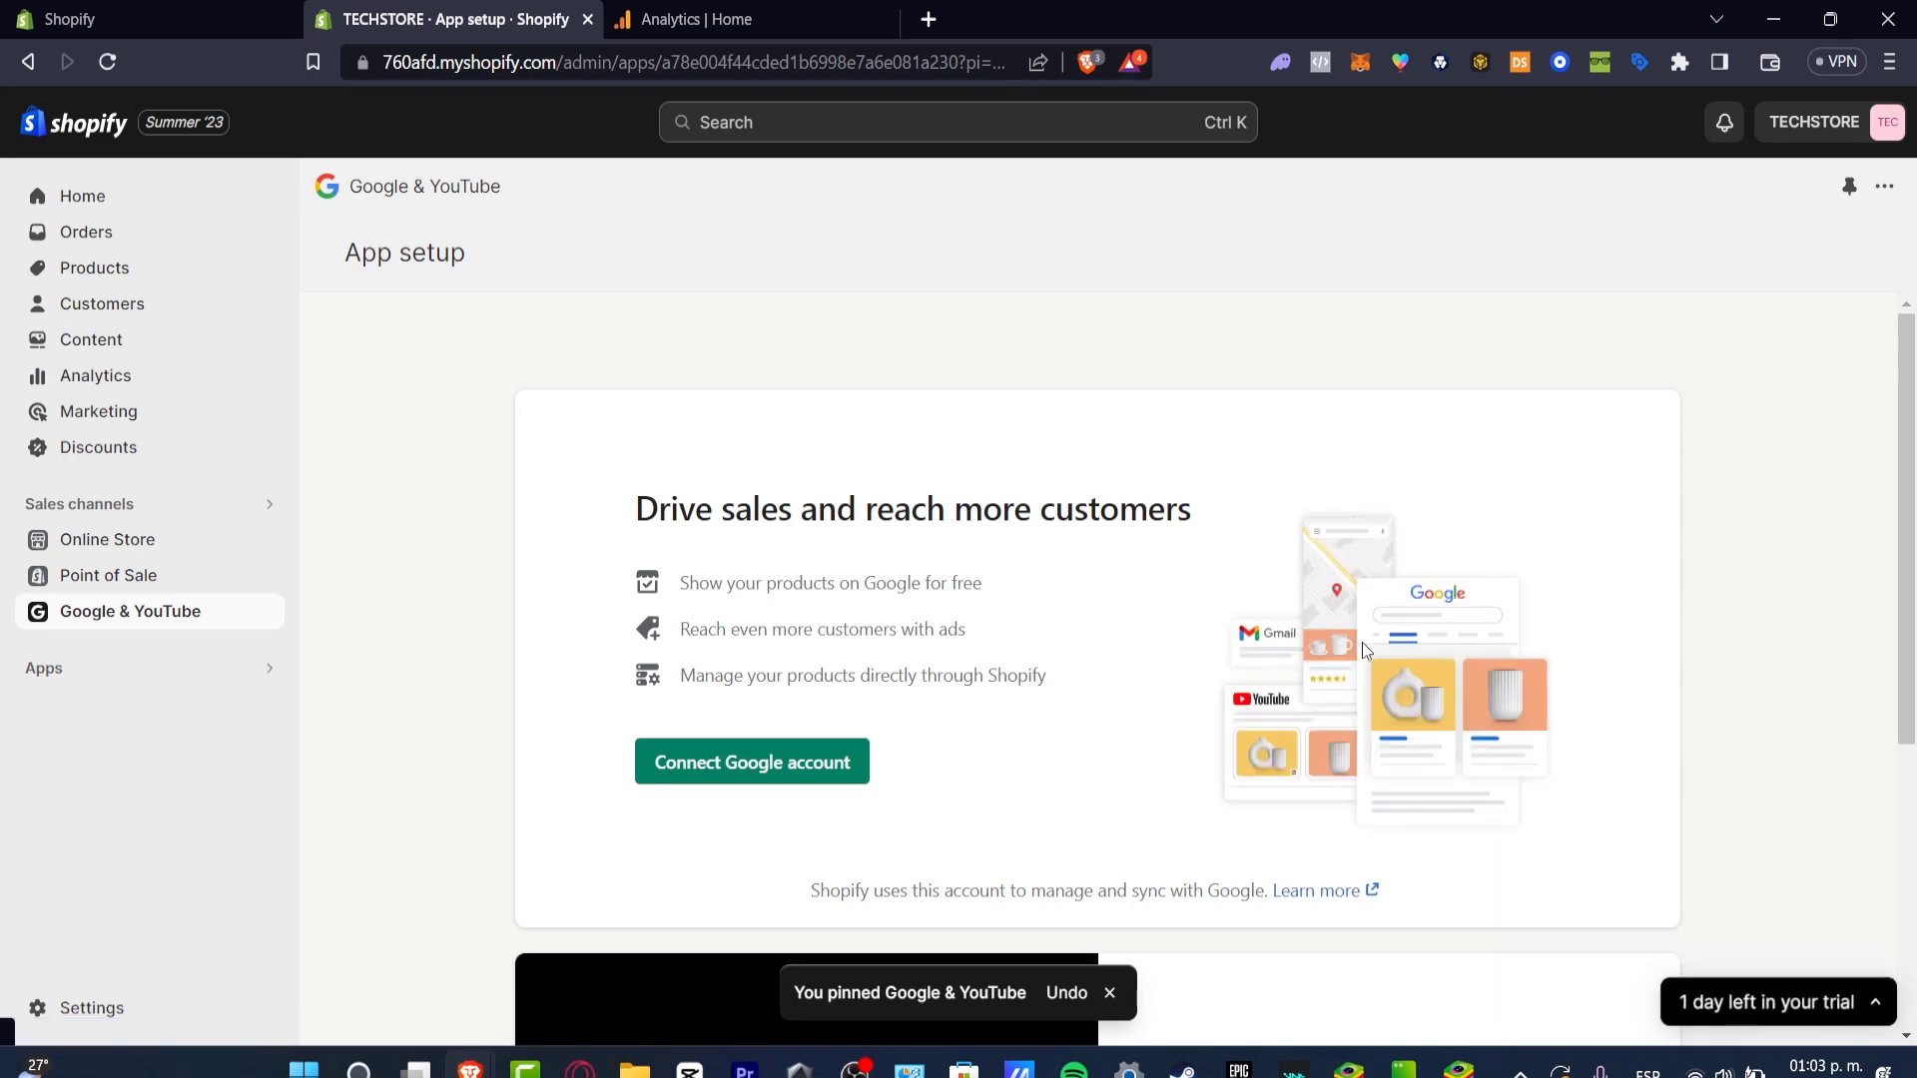
{"action": "left_click_drag", "start_coordinate": [778, 509], "coordinate": [1254, 505]}
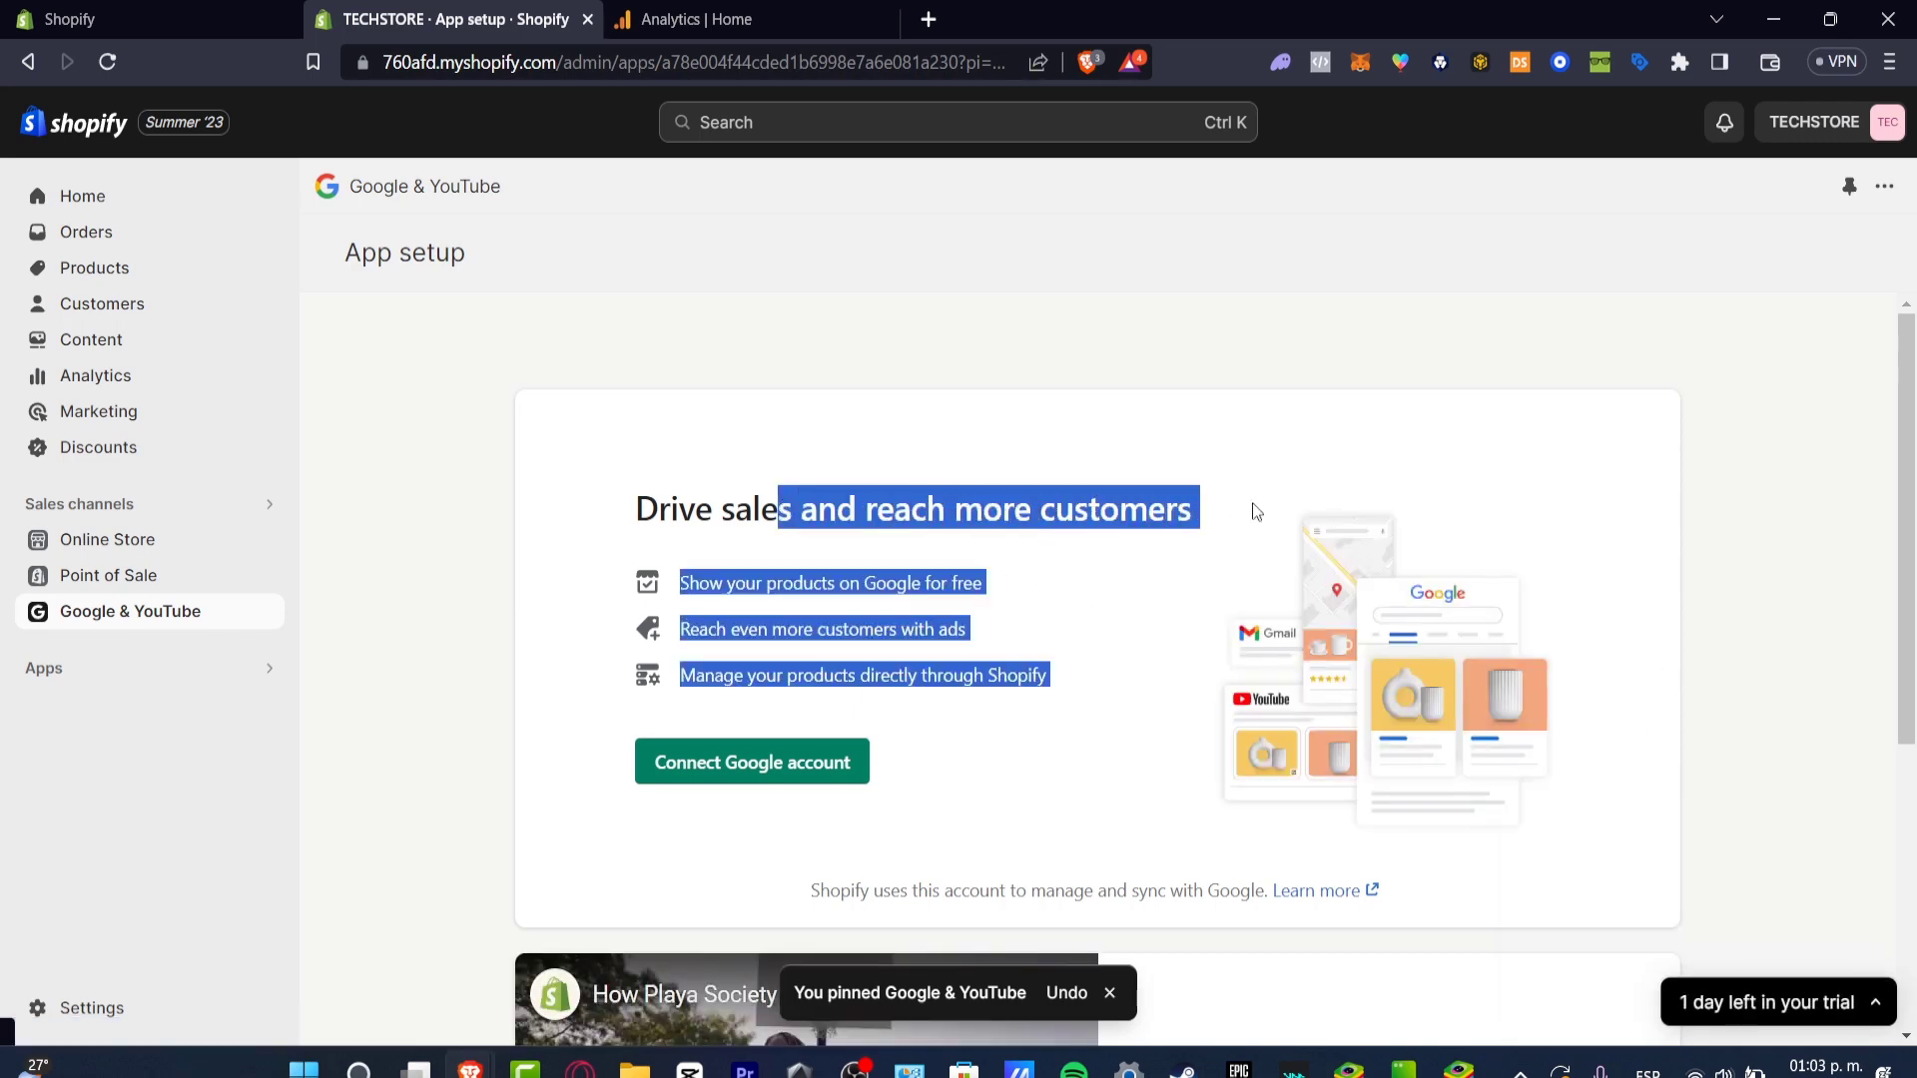
{"action": "scroll", "coordinate": [1288, 629], "scroll_direction": "down", "scroll_amount": 4}
{"action": "scroll", "coordinate": [1295, 636], "scroll_direction": "up", "scroll_amount": 2}
{"action": "scroll", "coordinate": [1295, 636], "scroll_direction": "up", "scroll_amount": 2}
- Connect a Google account to the app after allowing third-party cookies for sign-in
{"action": "left_click", "coordinate": [753, 765]}
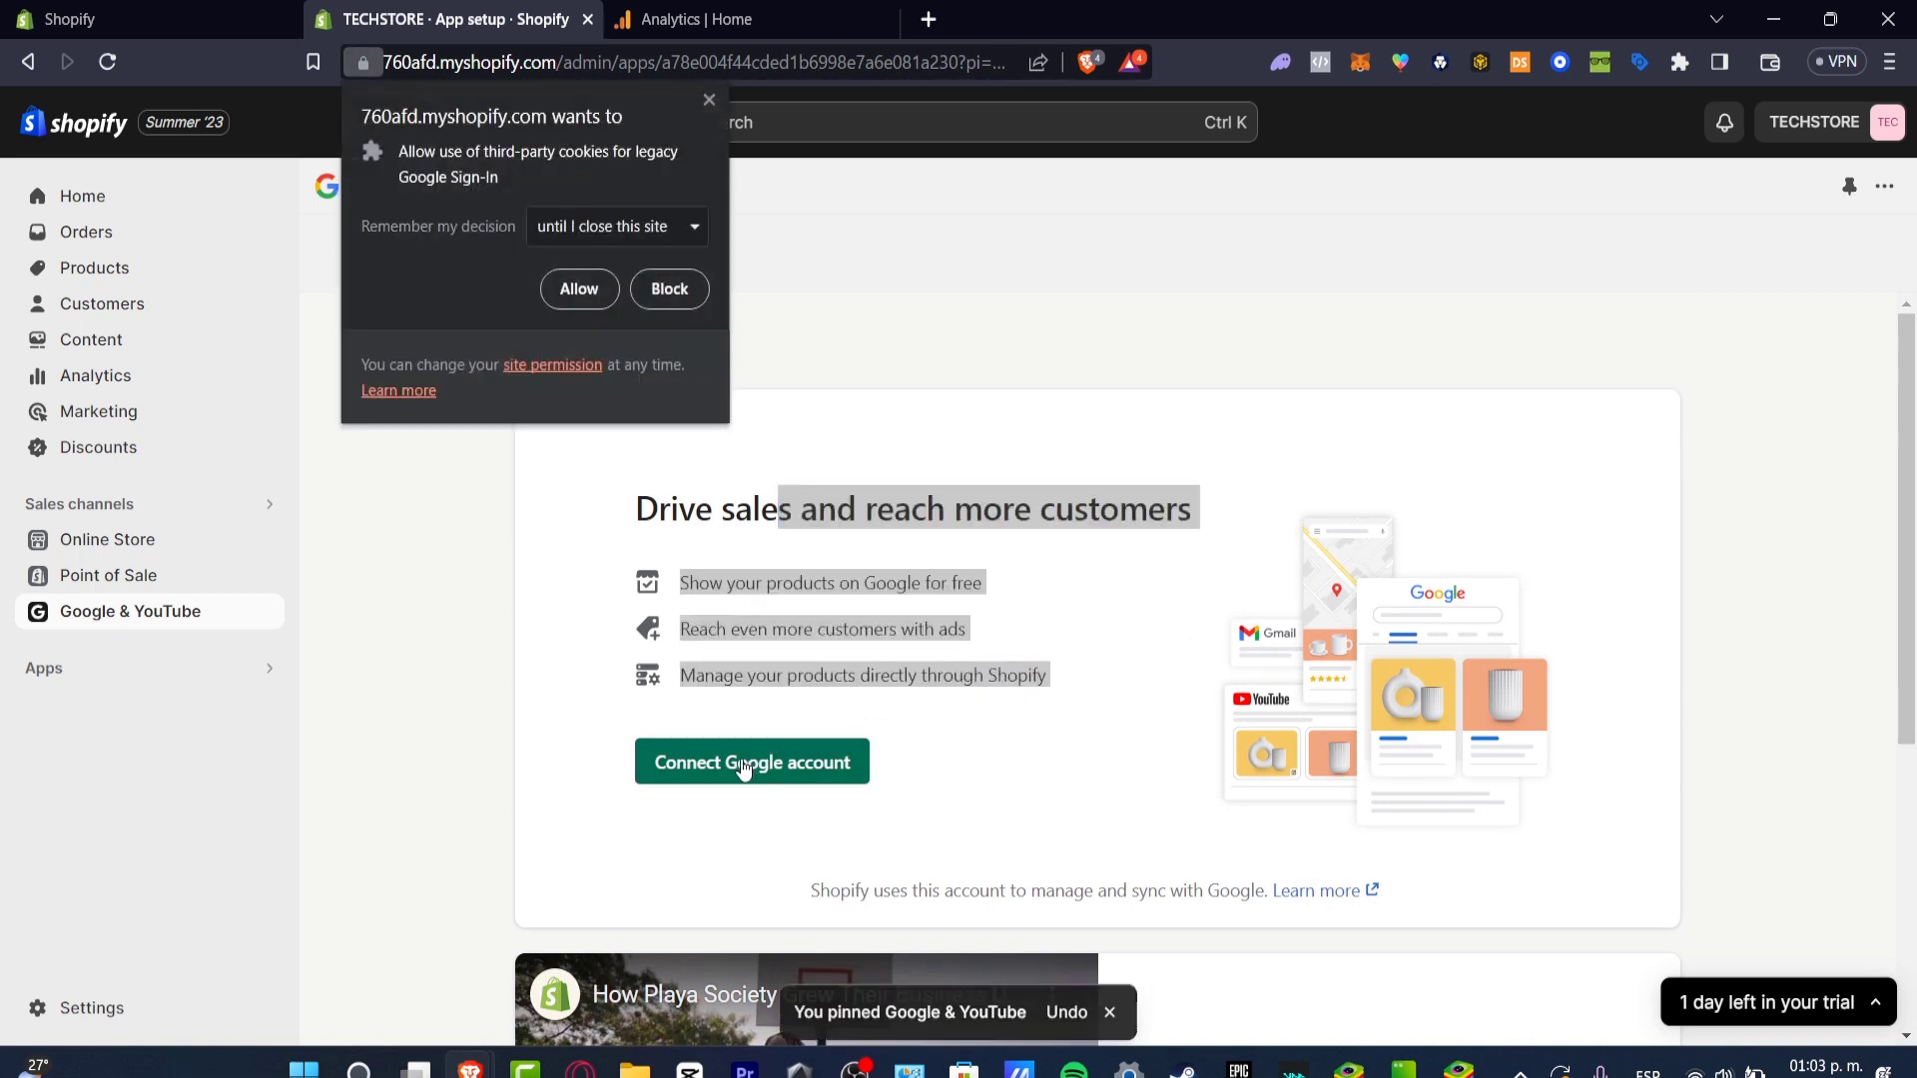
{"action": "left_click", "coordinate": [590, 283]}
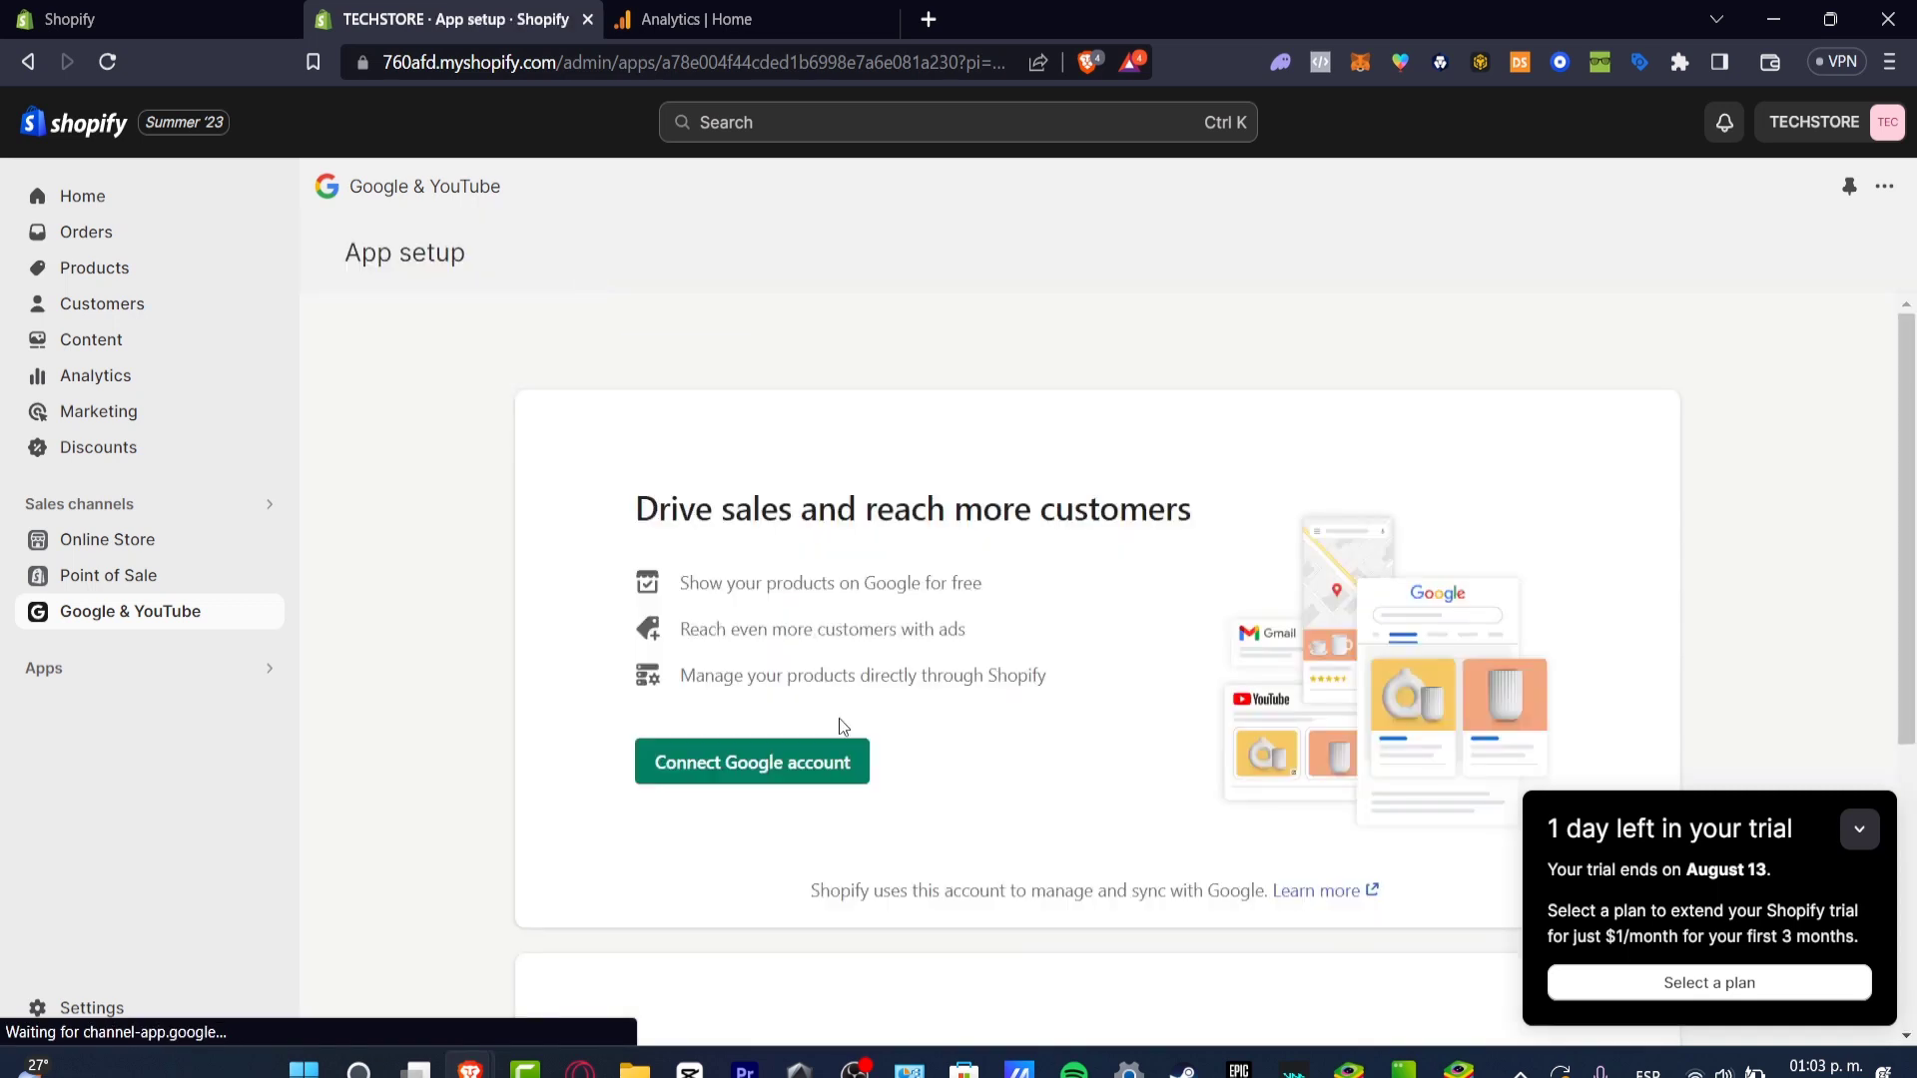
{"action": "left_click", "coordinate": [833, 763]}
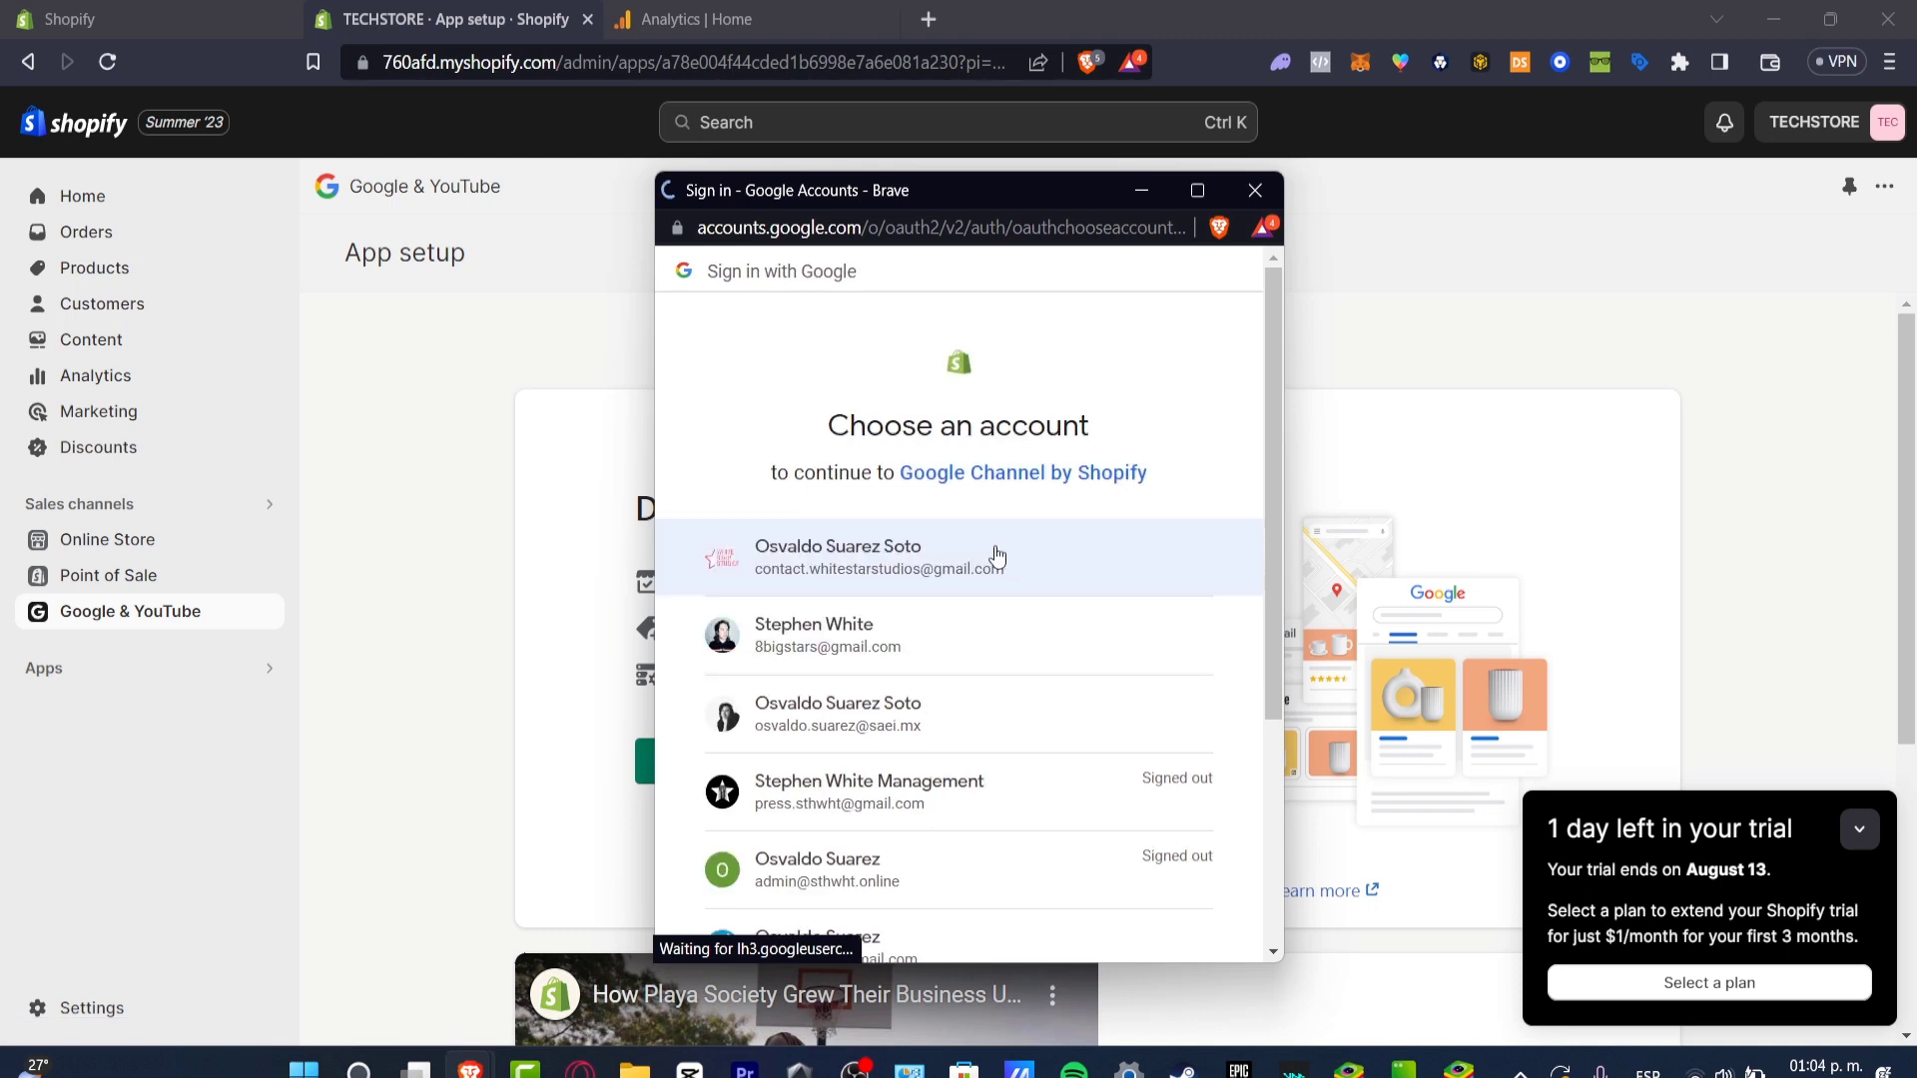
{"action": "left_click", "coordinate": [1089, 573]}
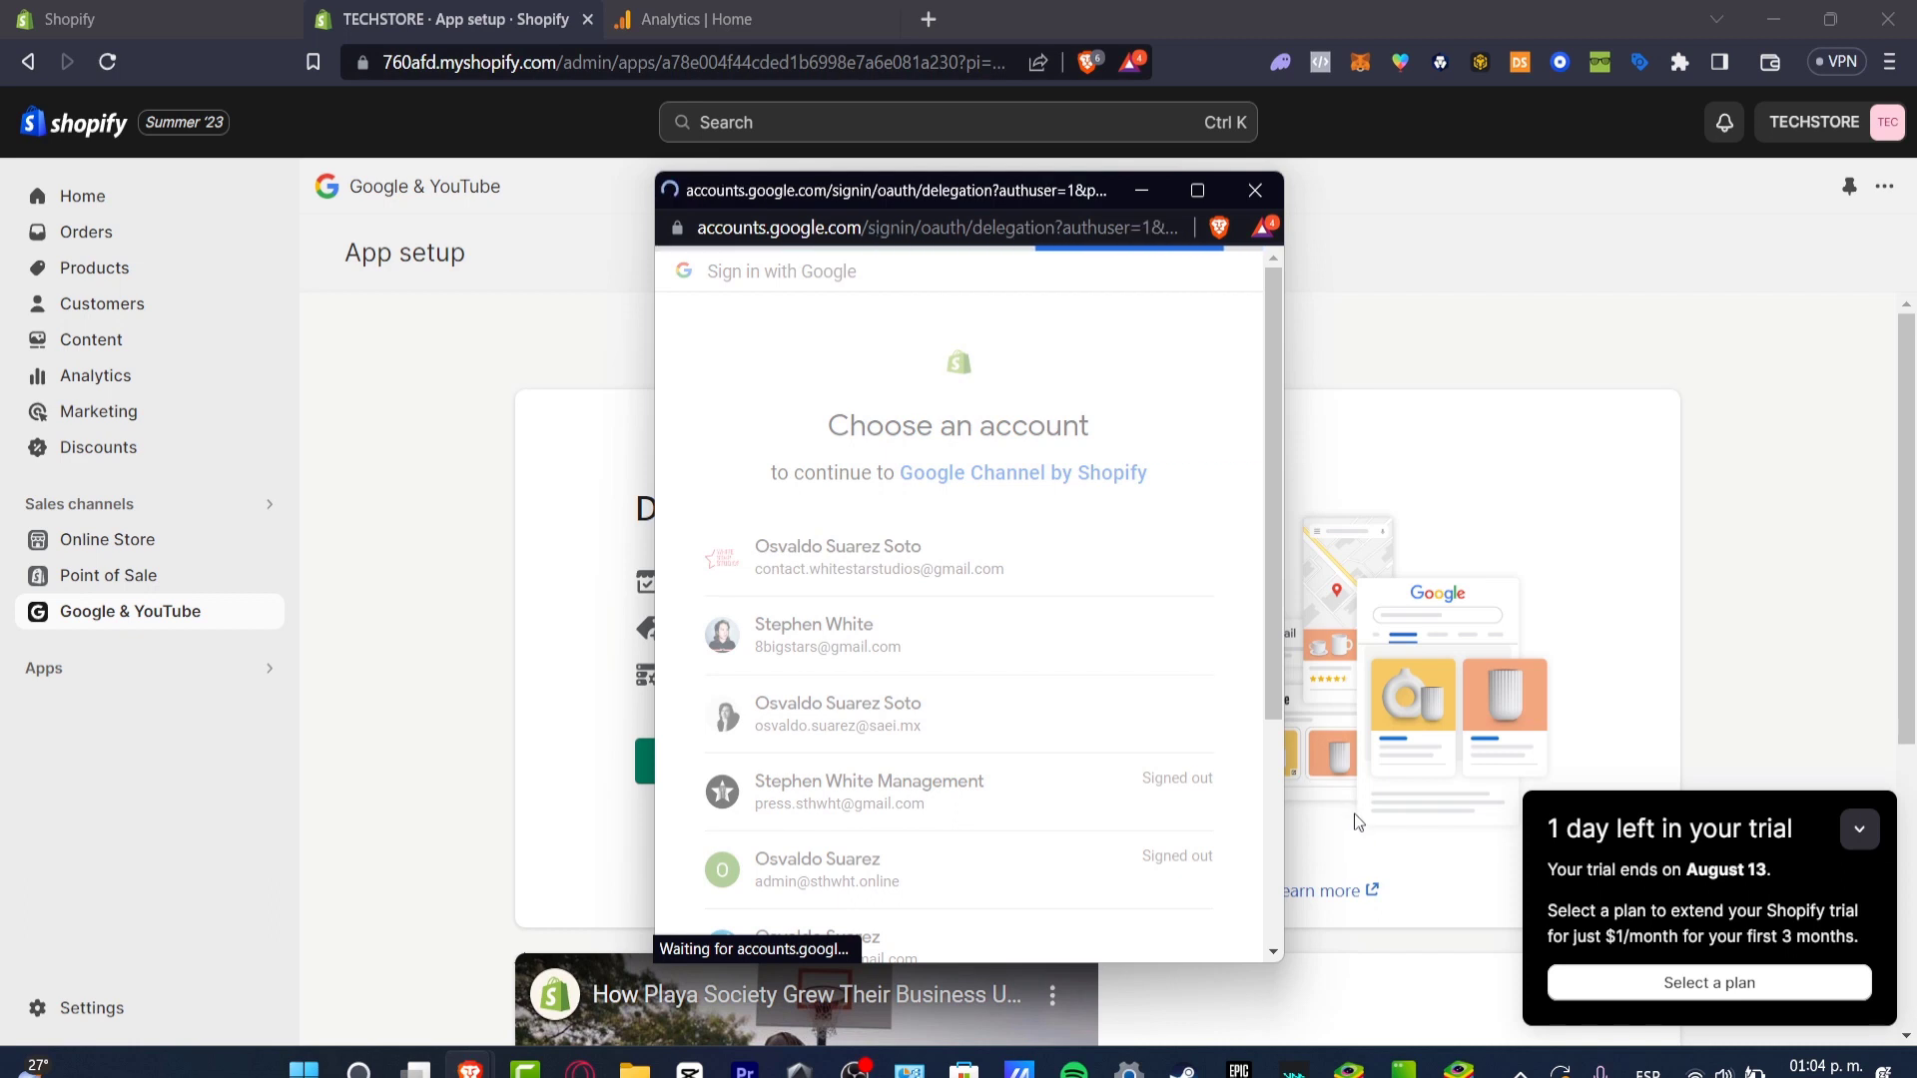
{"action": "left_click", "coordinate": [1214, 578]}
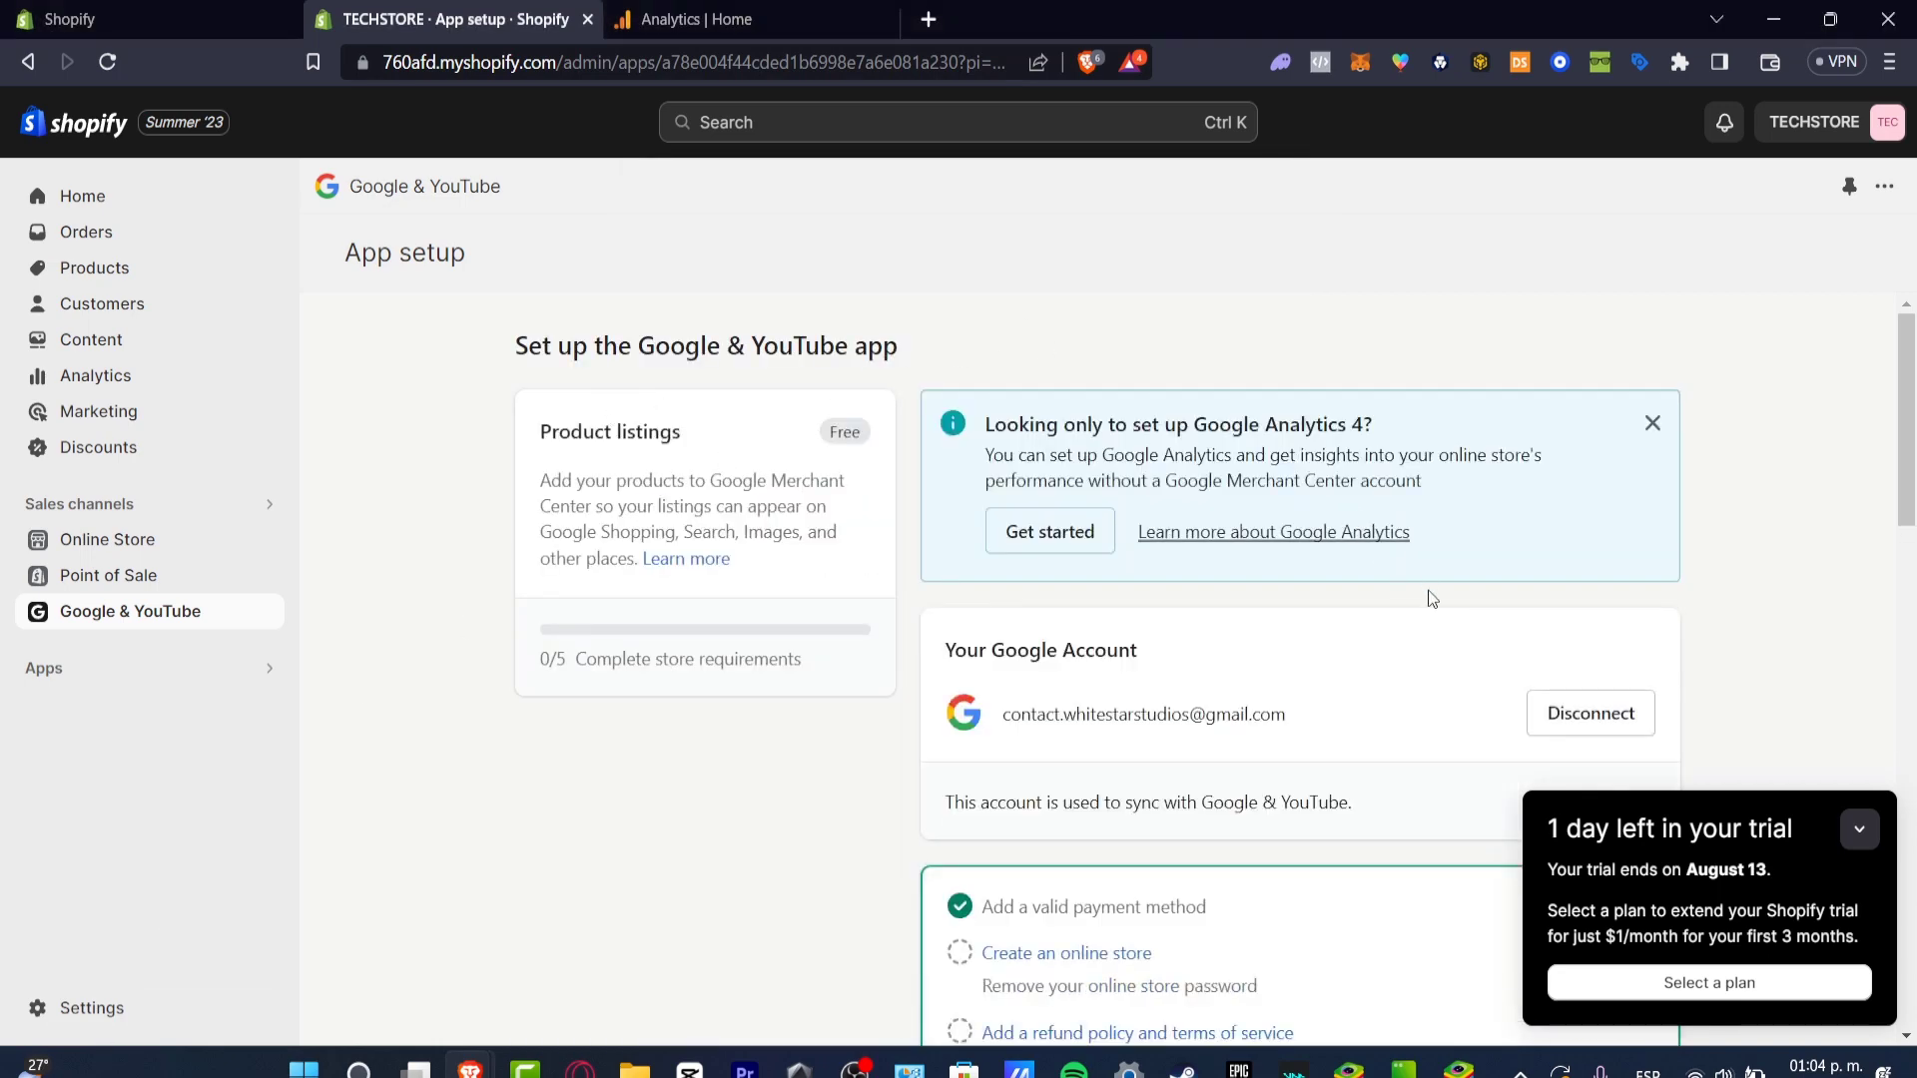
{"action": "left_click", "coordinate": [1860, 829]}
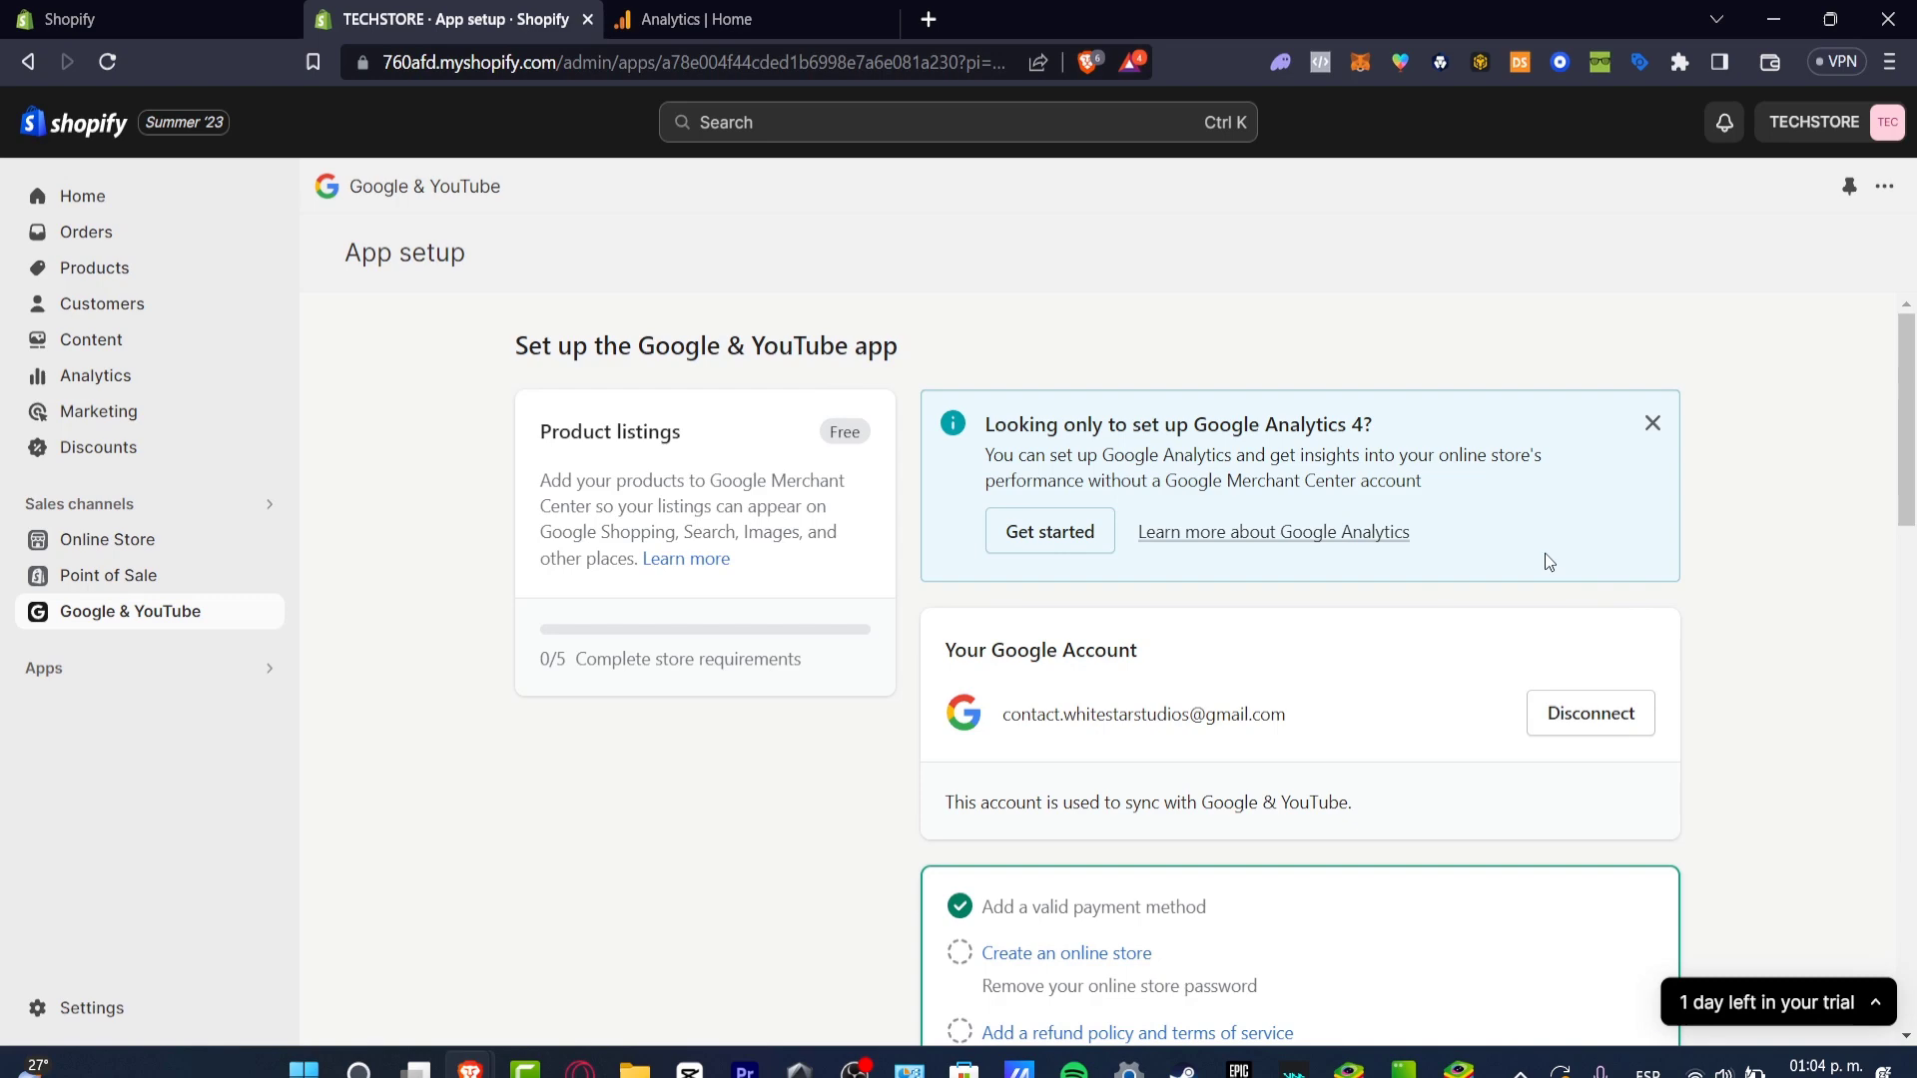
{"action": "left_click_drag", "start_coordinate": [1046, 429], "coordinate": [1383, 423]}
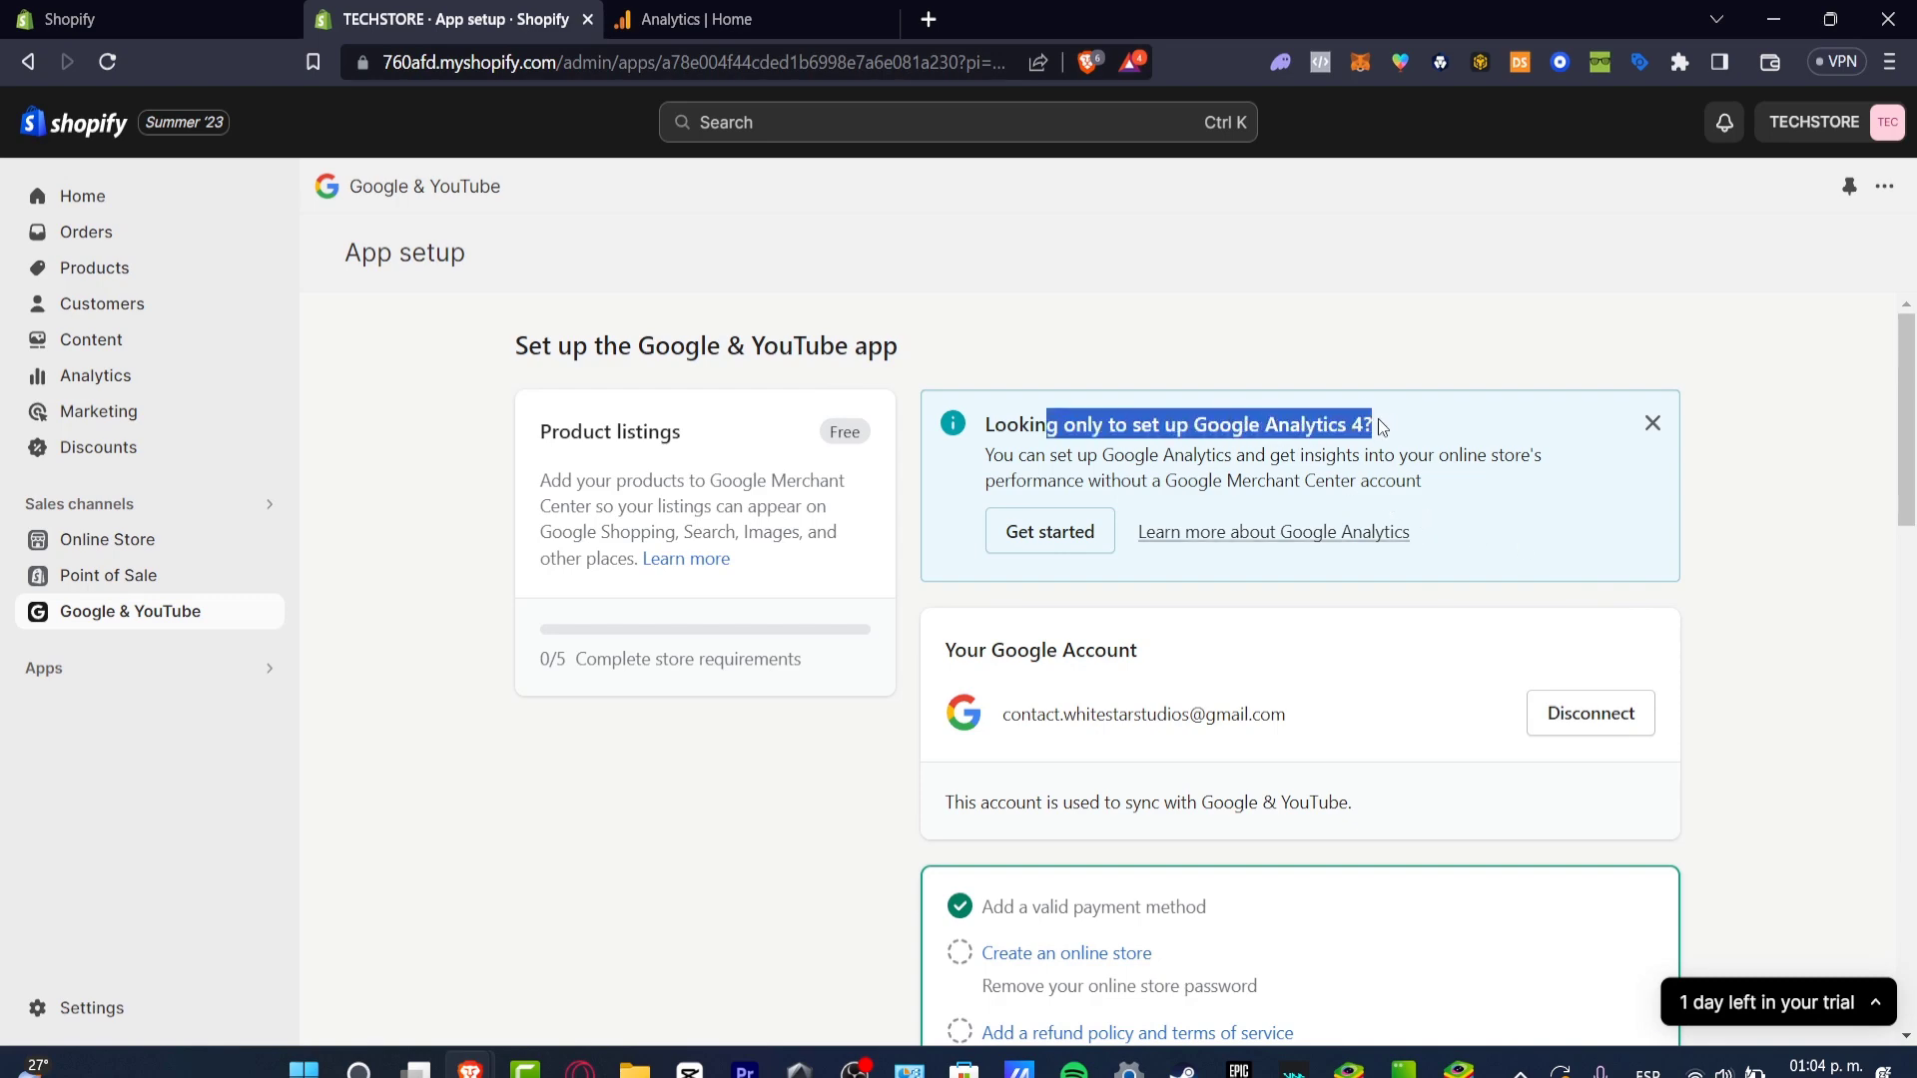
{"action": "scroll", "coordinate": [1378, 418], "scroll_direction": "down", "scroll_amount": 4}
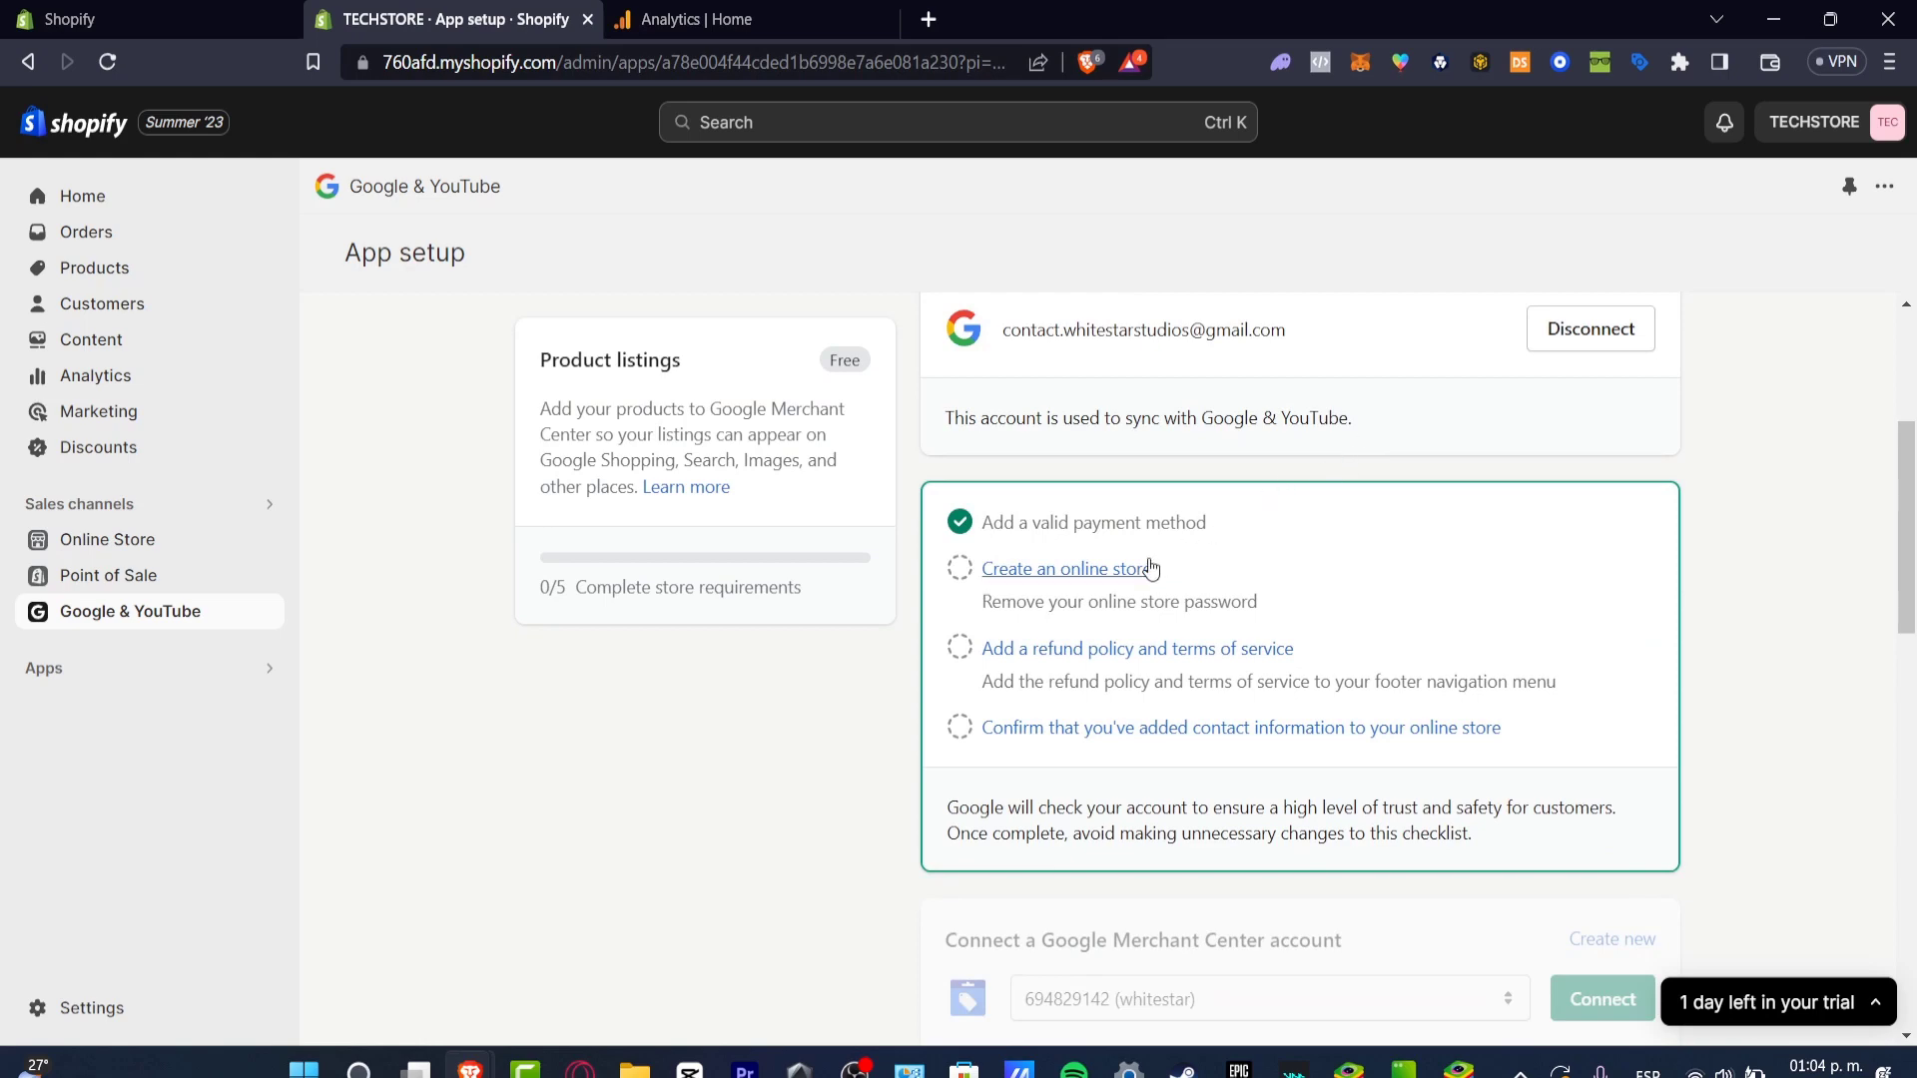
{"action": "scroll", "coordinate": [1199, 689], "scroll_direction": "down", "scroll_amount": 4}
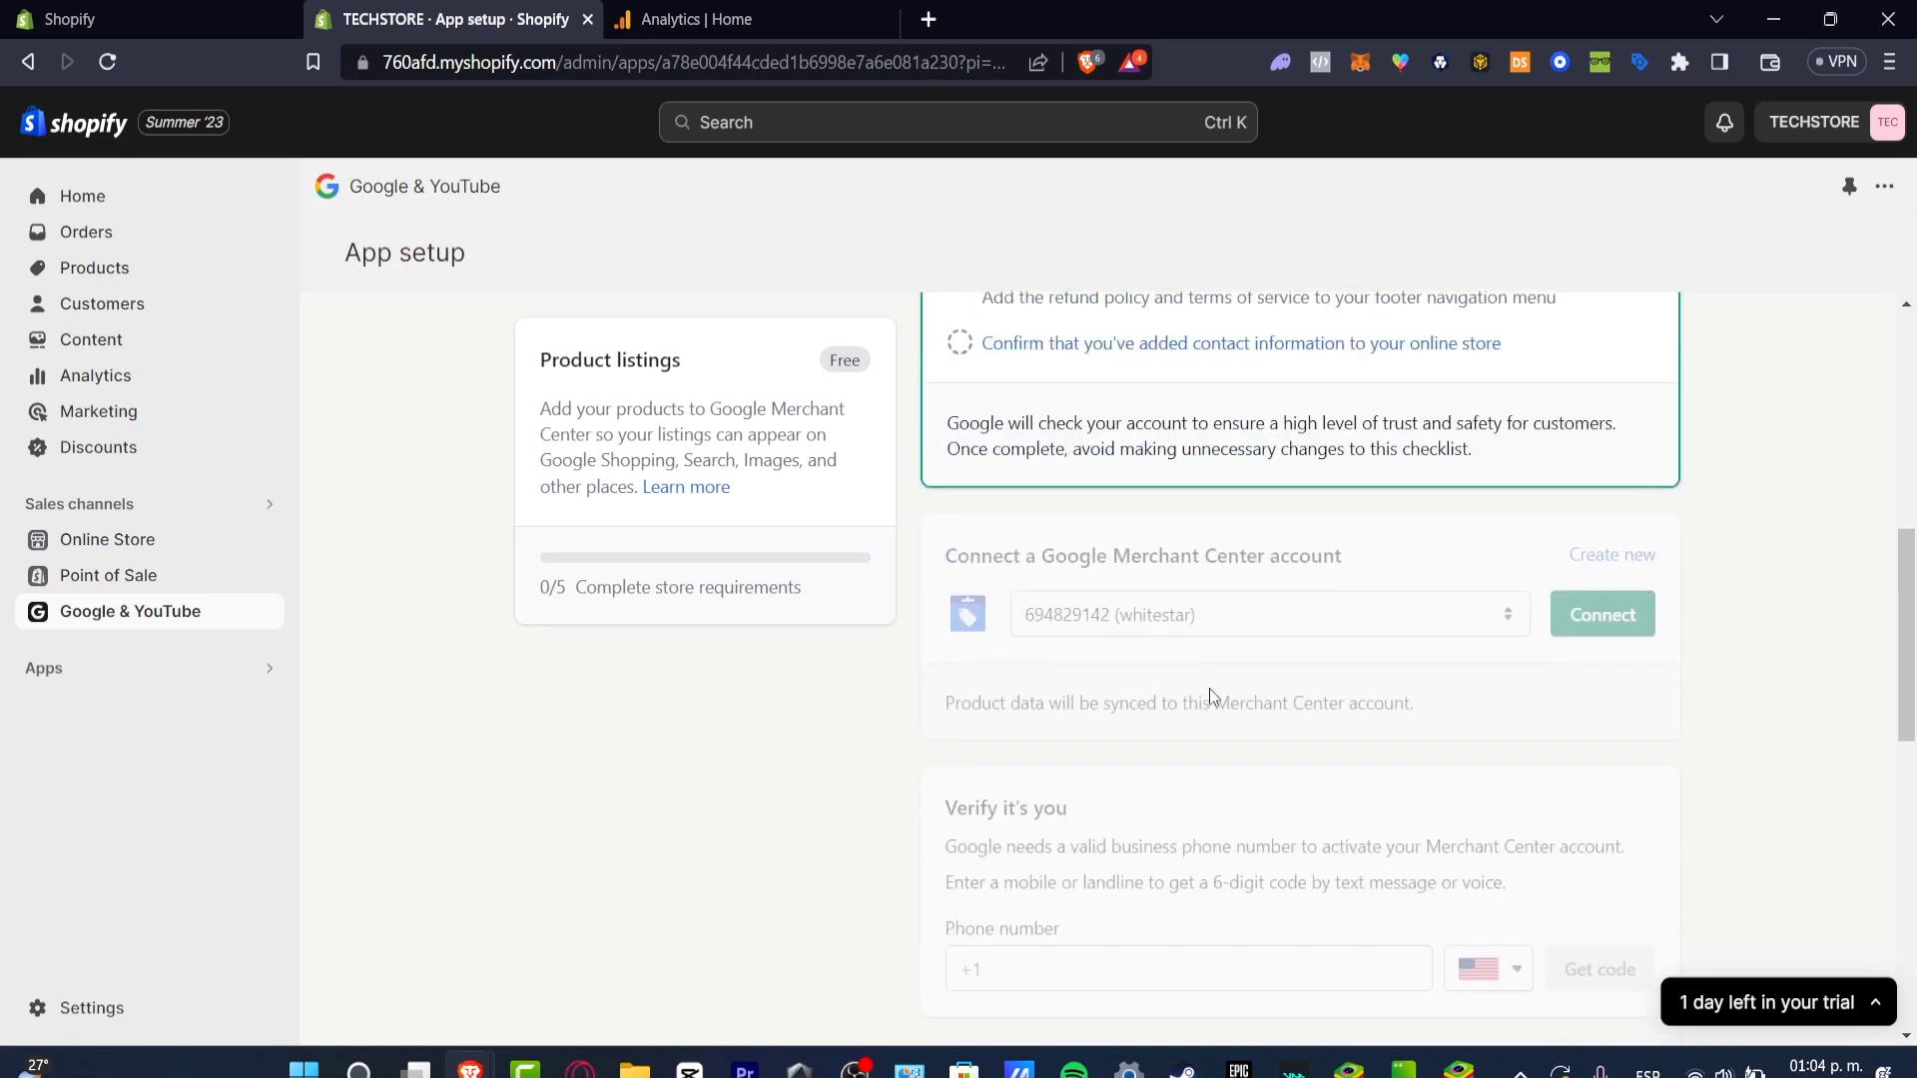
{"action": "scroll", "coordinate": [1249, 598], "scroll_direction": "down", "scroll_amount": 4}
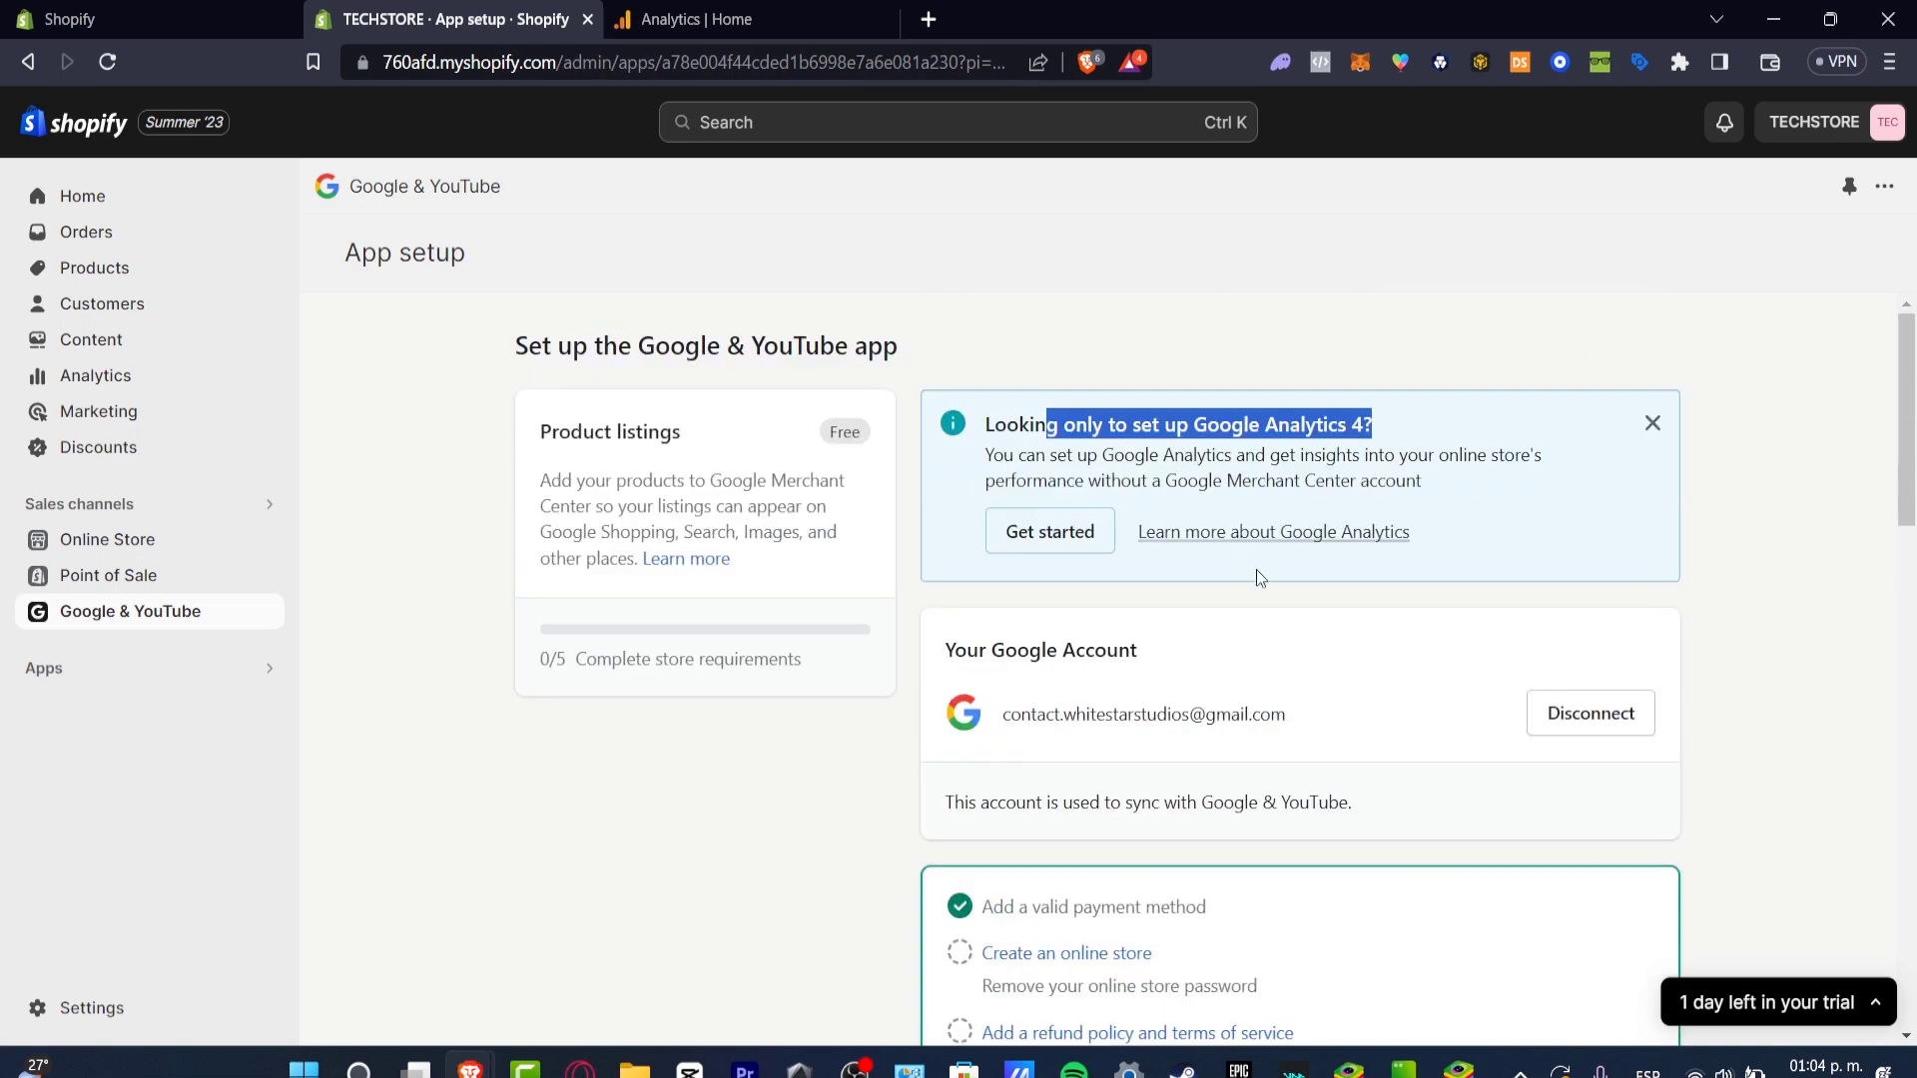
{"action": "left_click", "coordinate": [1403, 451]}
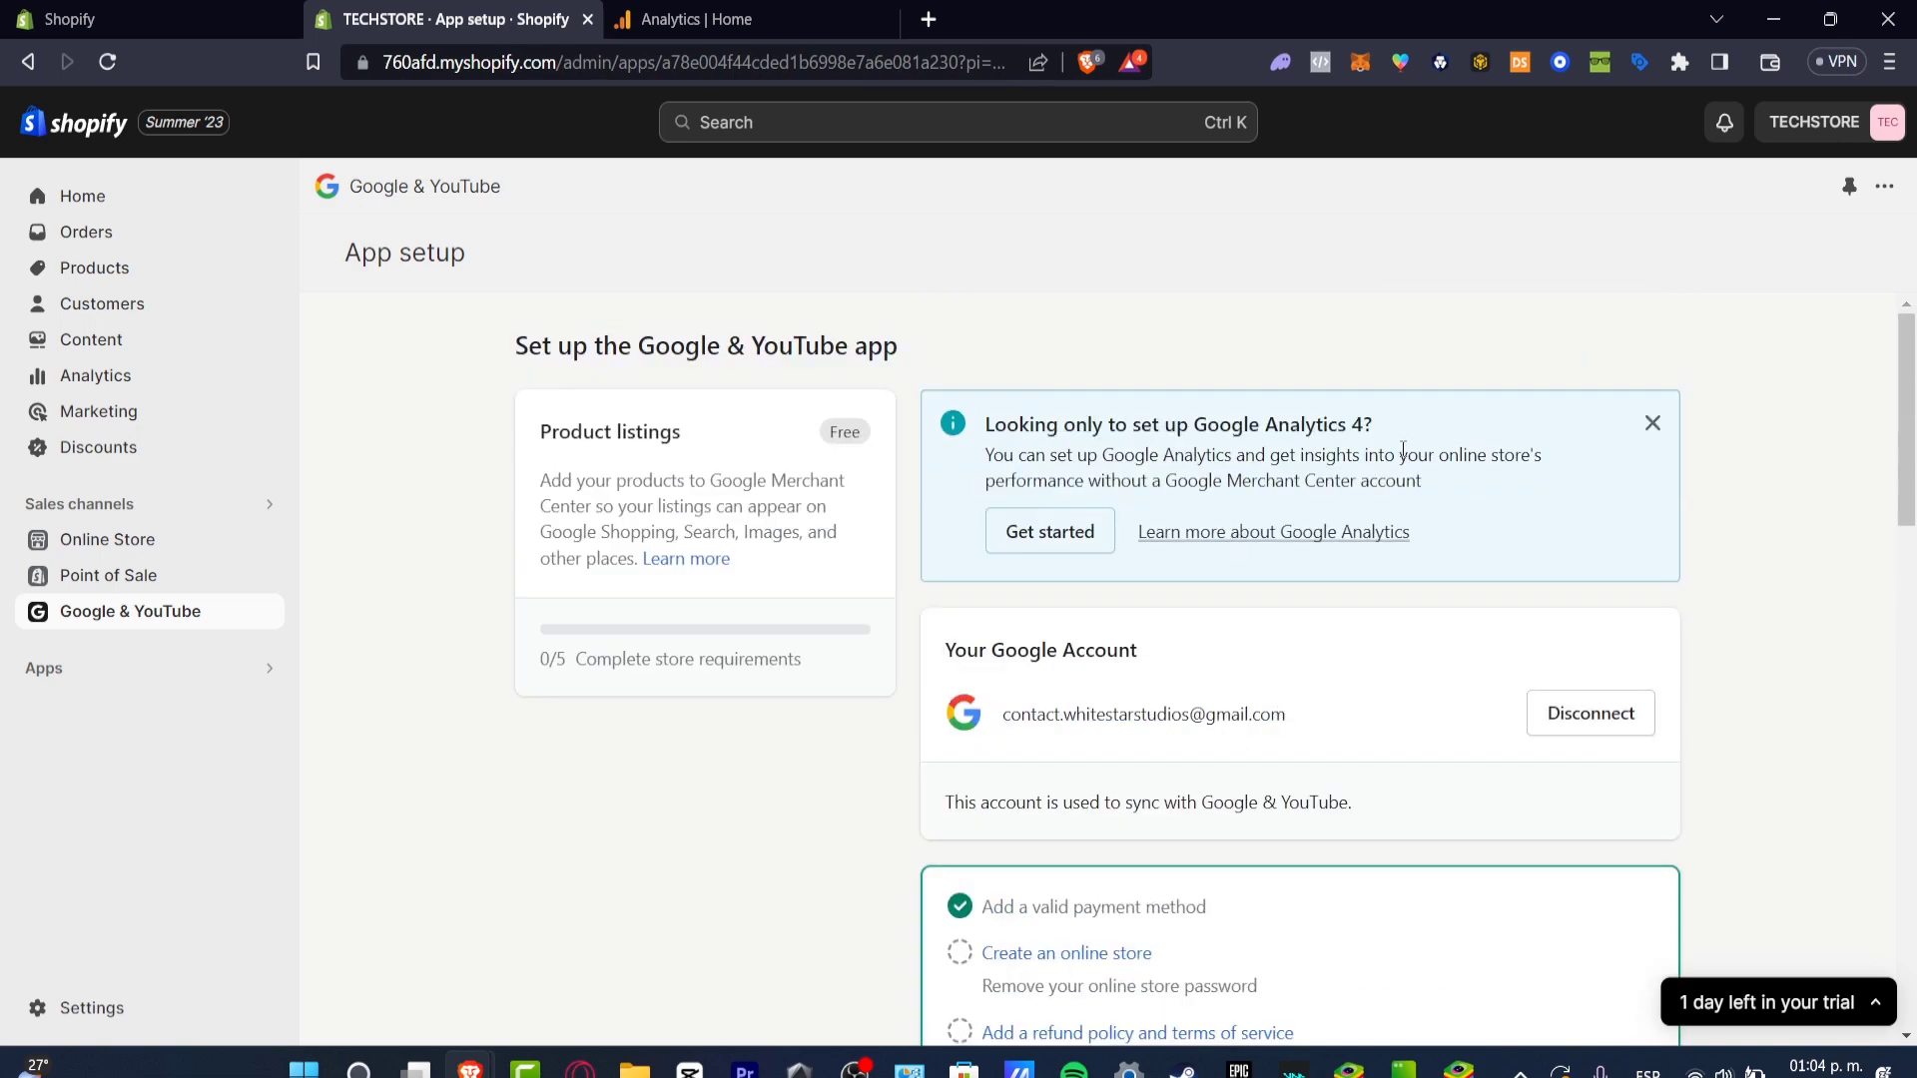
- Start the Google Analytics 4-only setup and review the available properties list
{"action": "left_click", "coordinate": [1102, 534]}
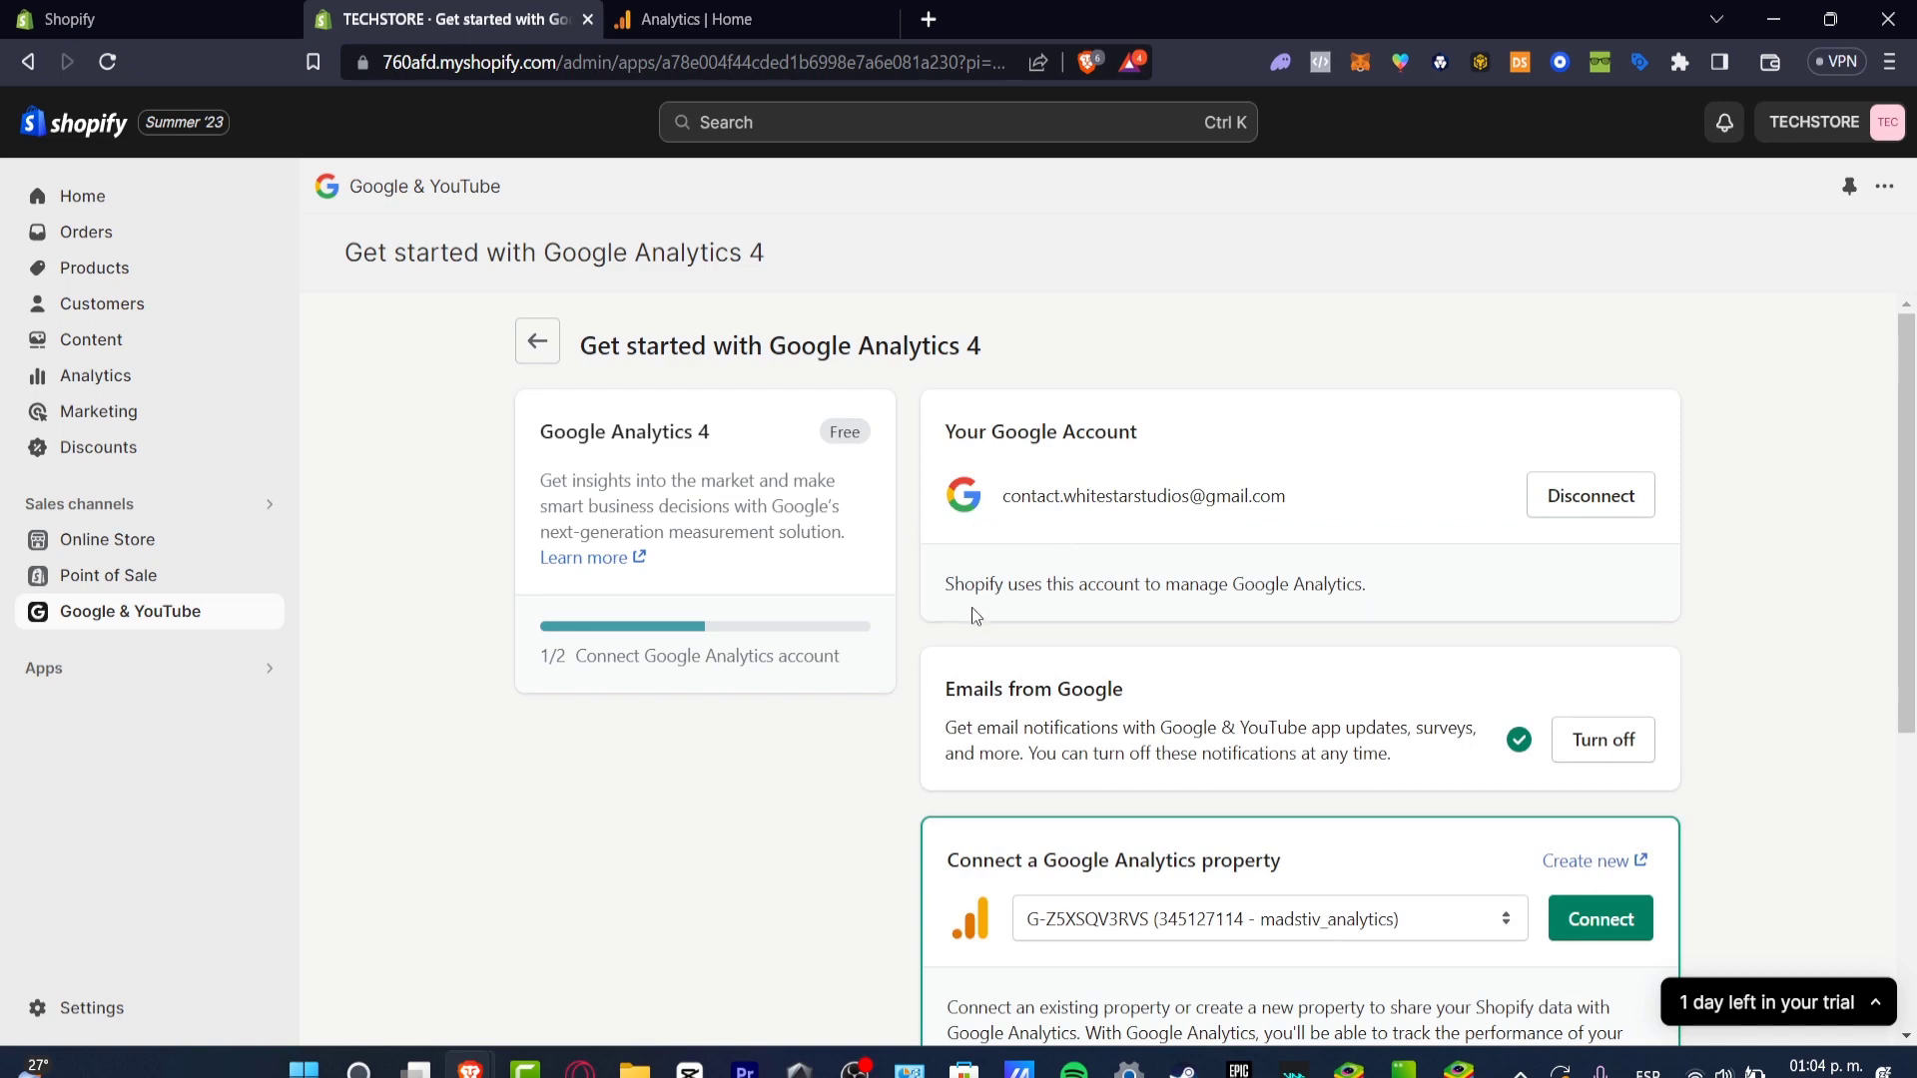
{"action": "scroll", "coordinate": [986, 617], "scroll_direction": "down", "scroll_amount": 4}
{"action": "left_click_drag", "start_coordinate": [1016, 476], "coordinate": [1300, 488]}
{"action": "left_click", "coordinate": [1364, 534]}
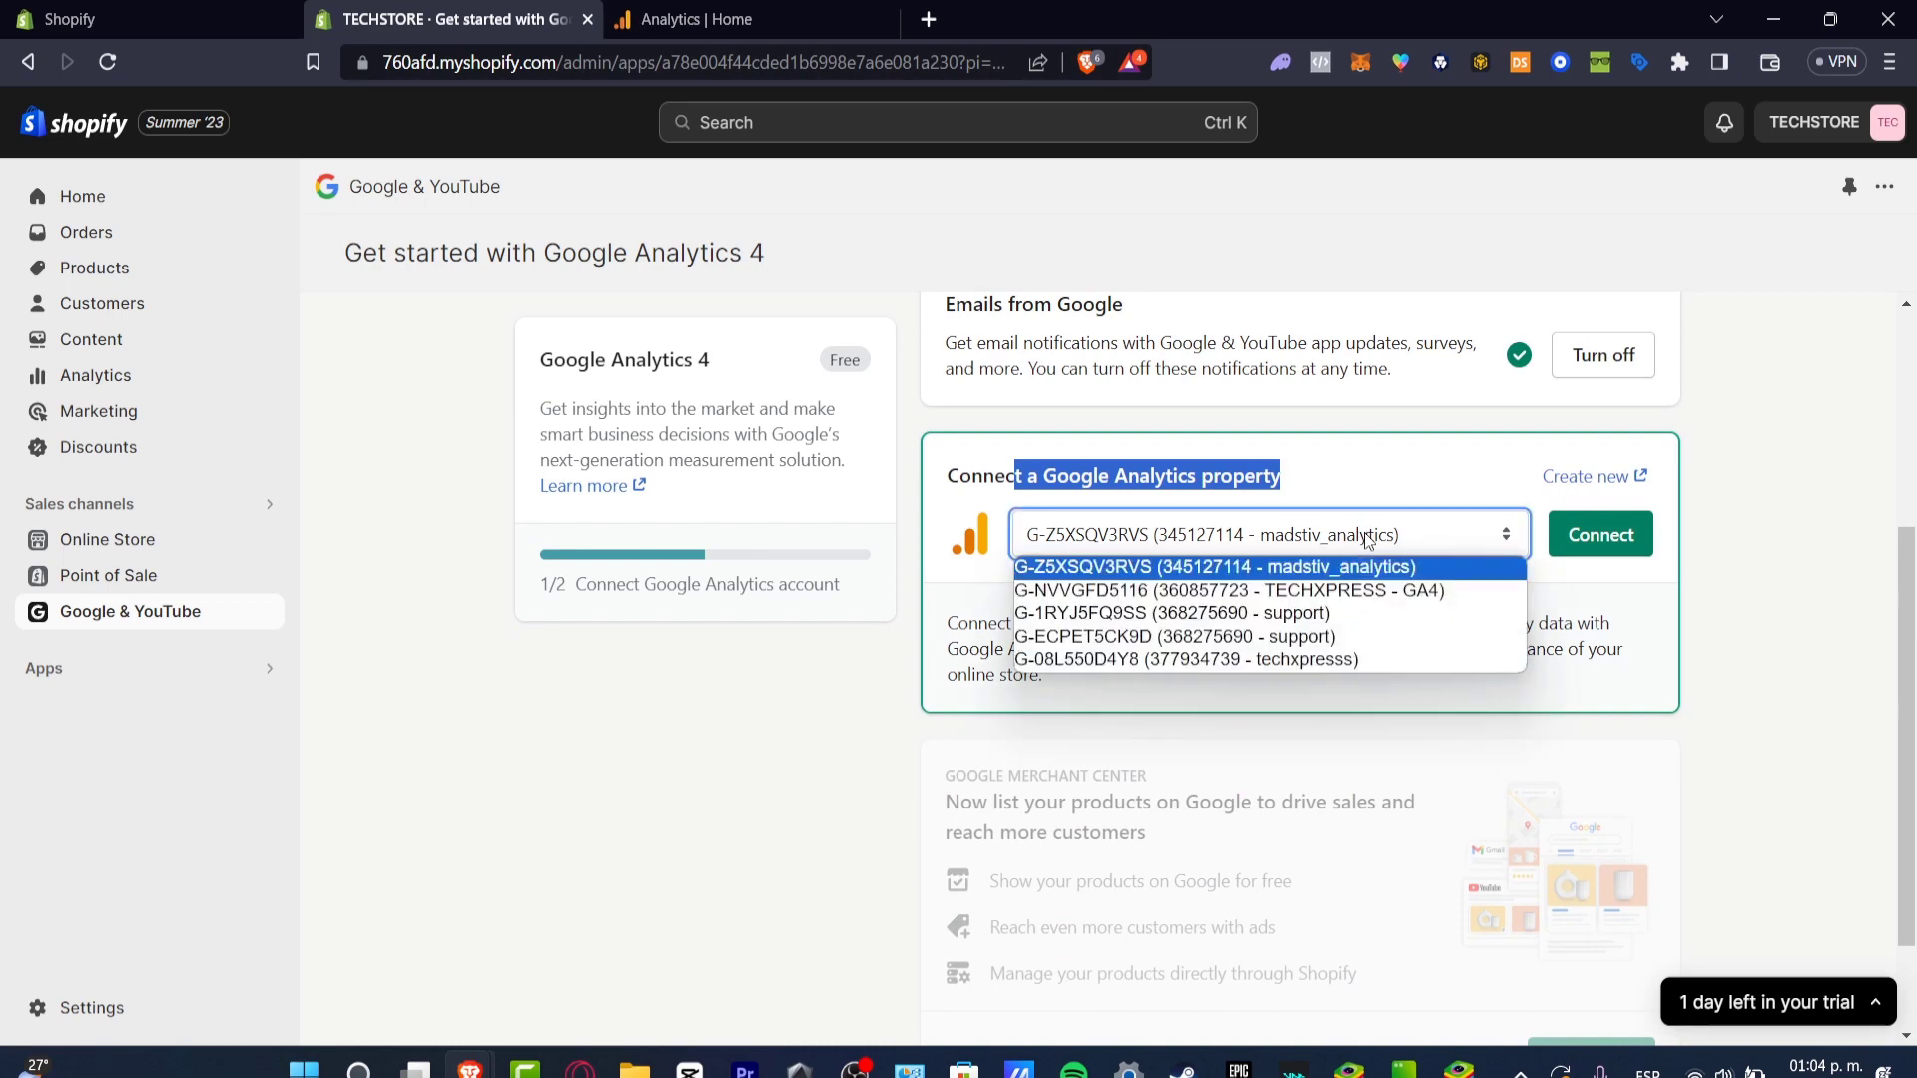
{"action": "left_click", "coordinate": [1766, 650]}
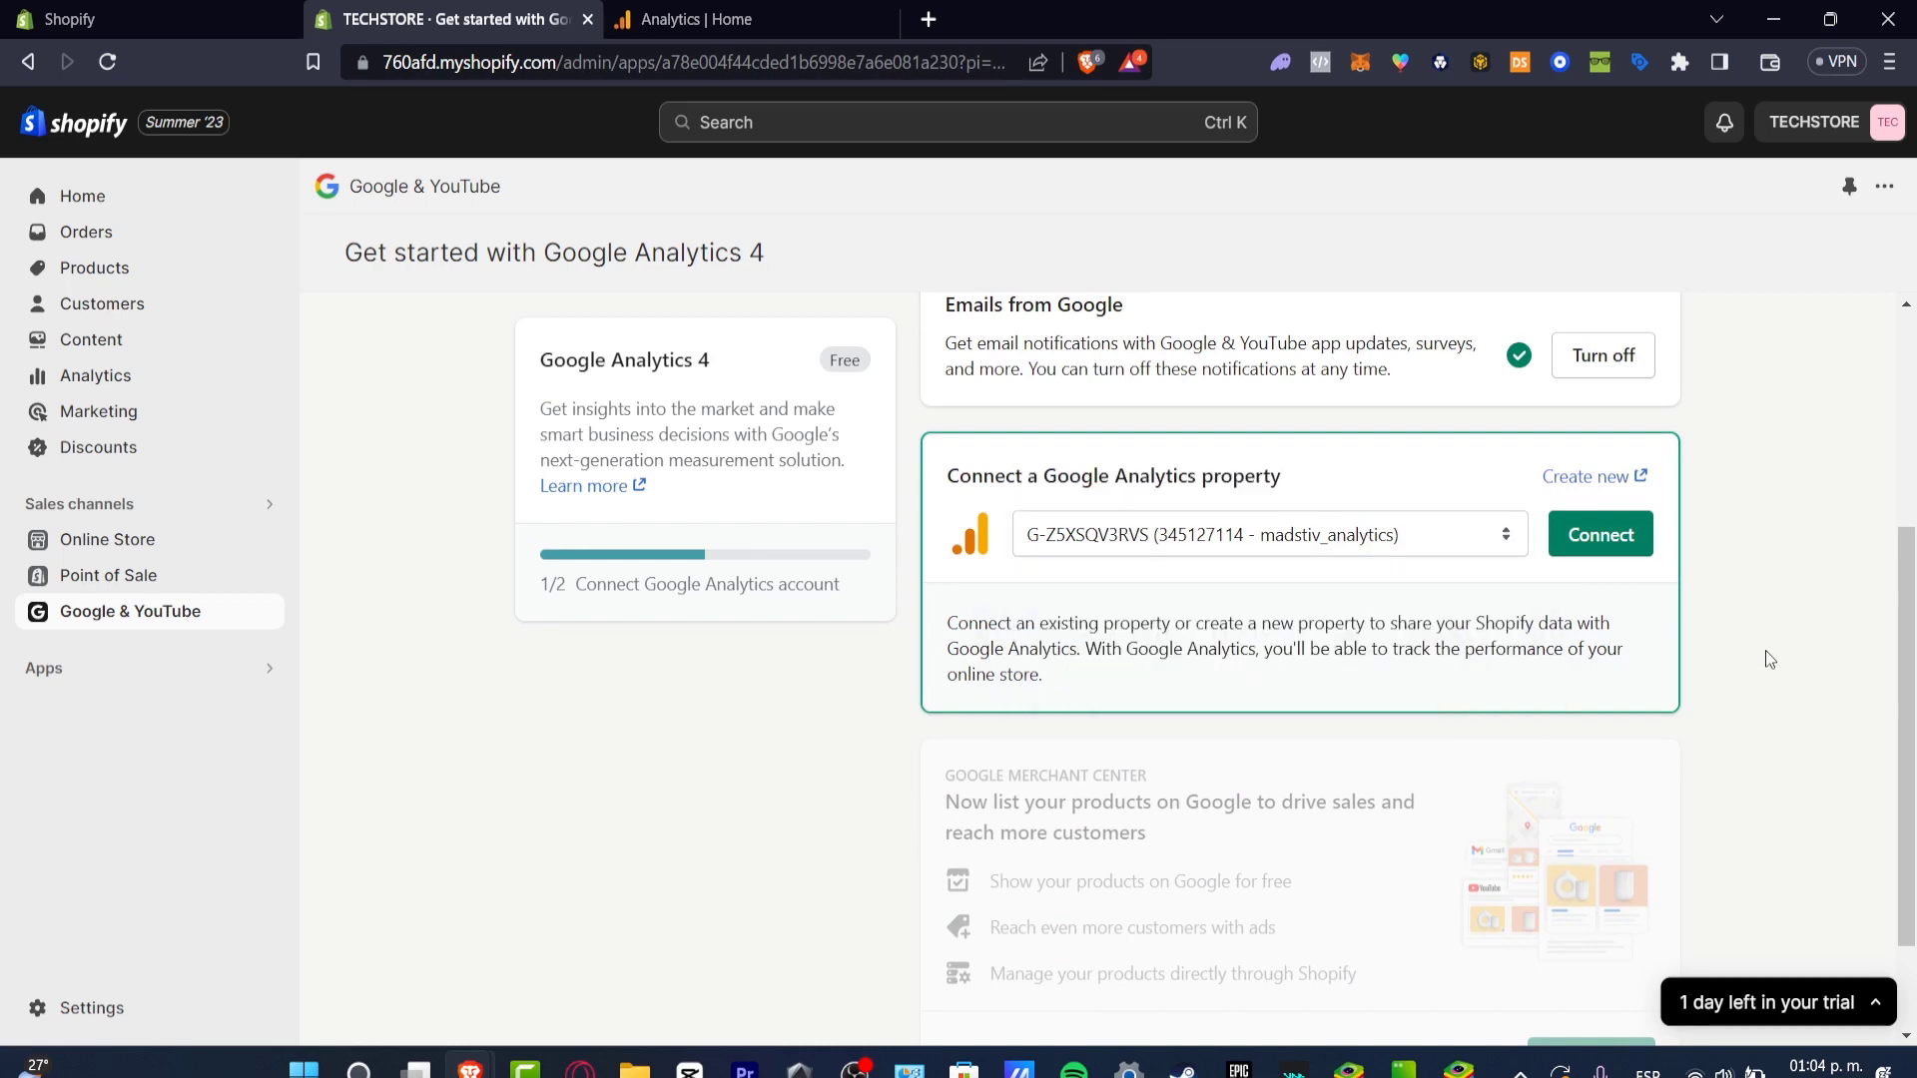
{"action": "left_click", "coordinate": [759, 19]}
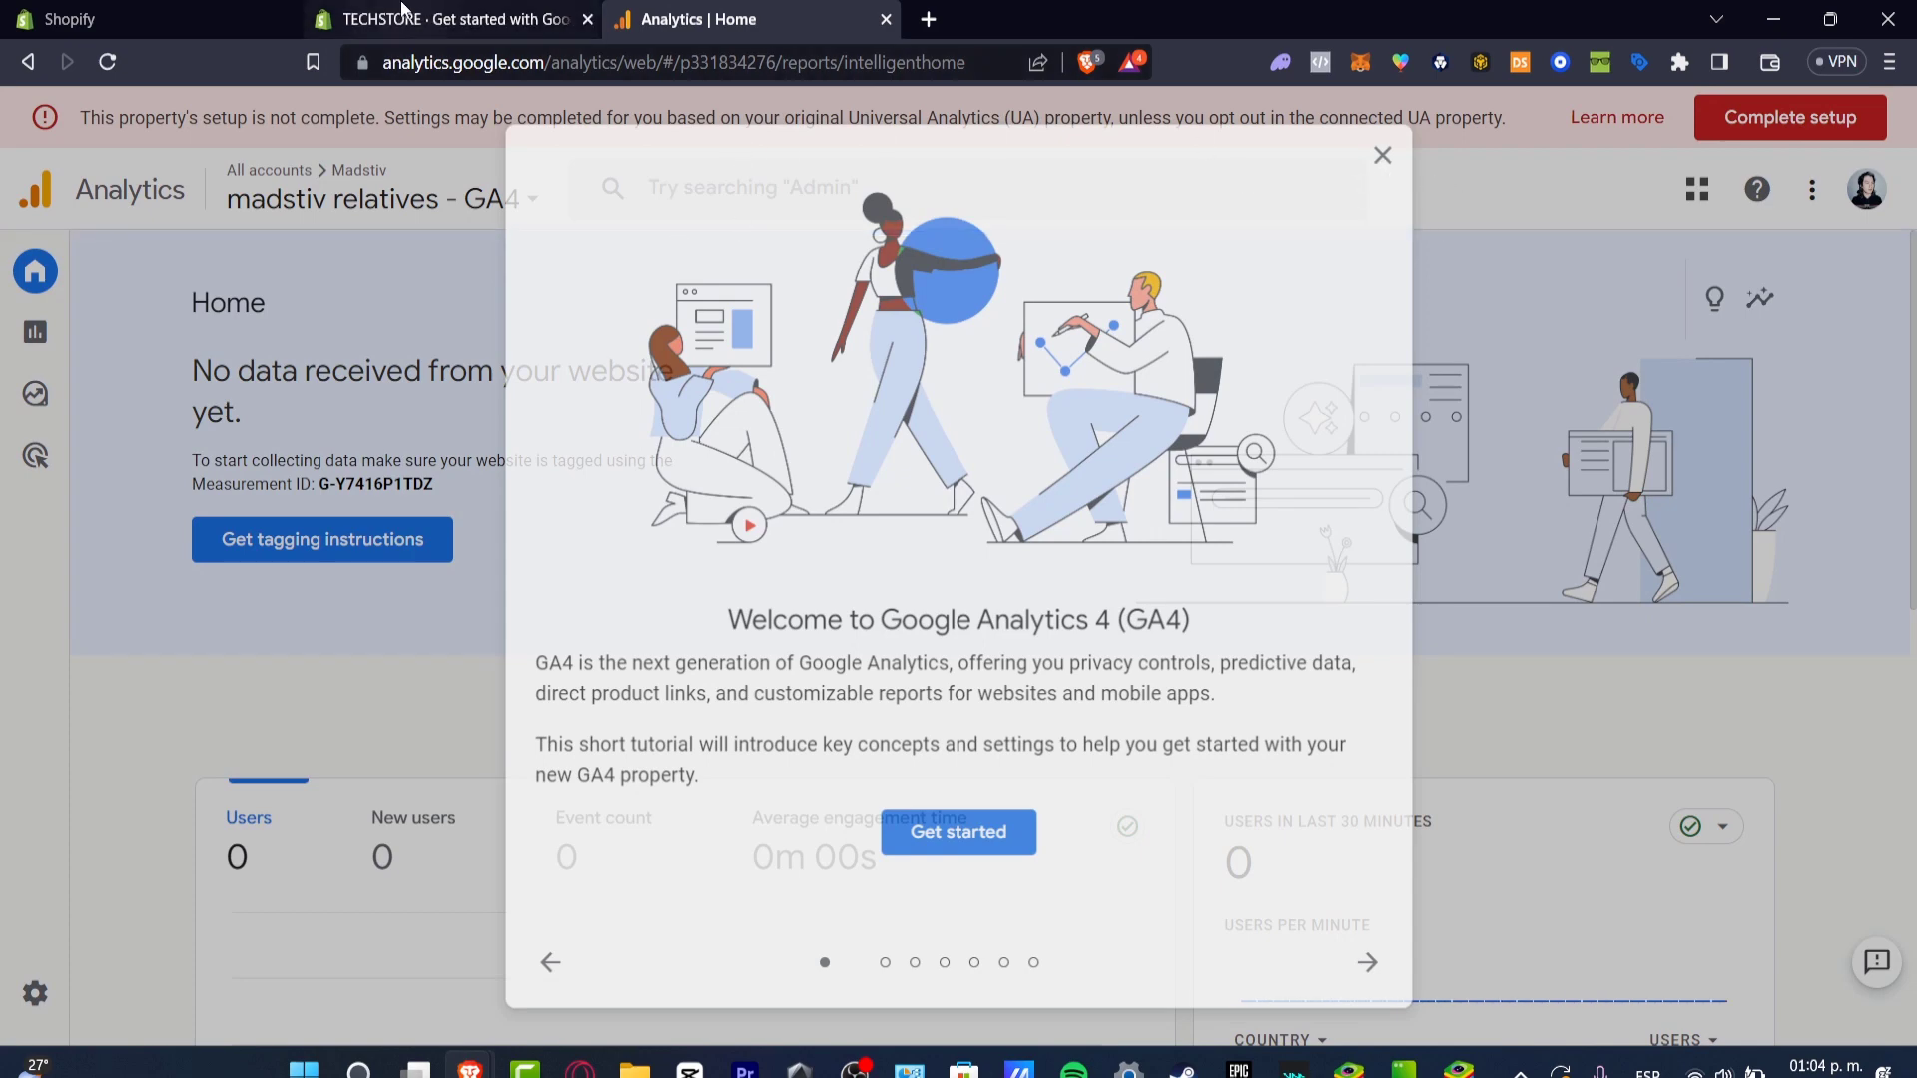
{"action": "left_click", "coordinate": [452, 19]}
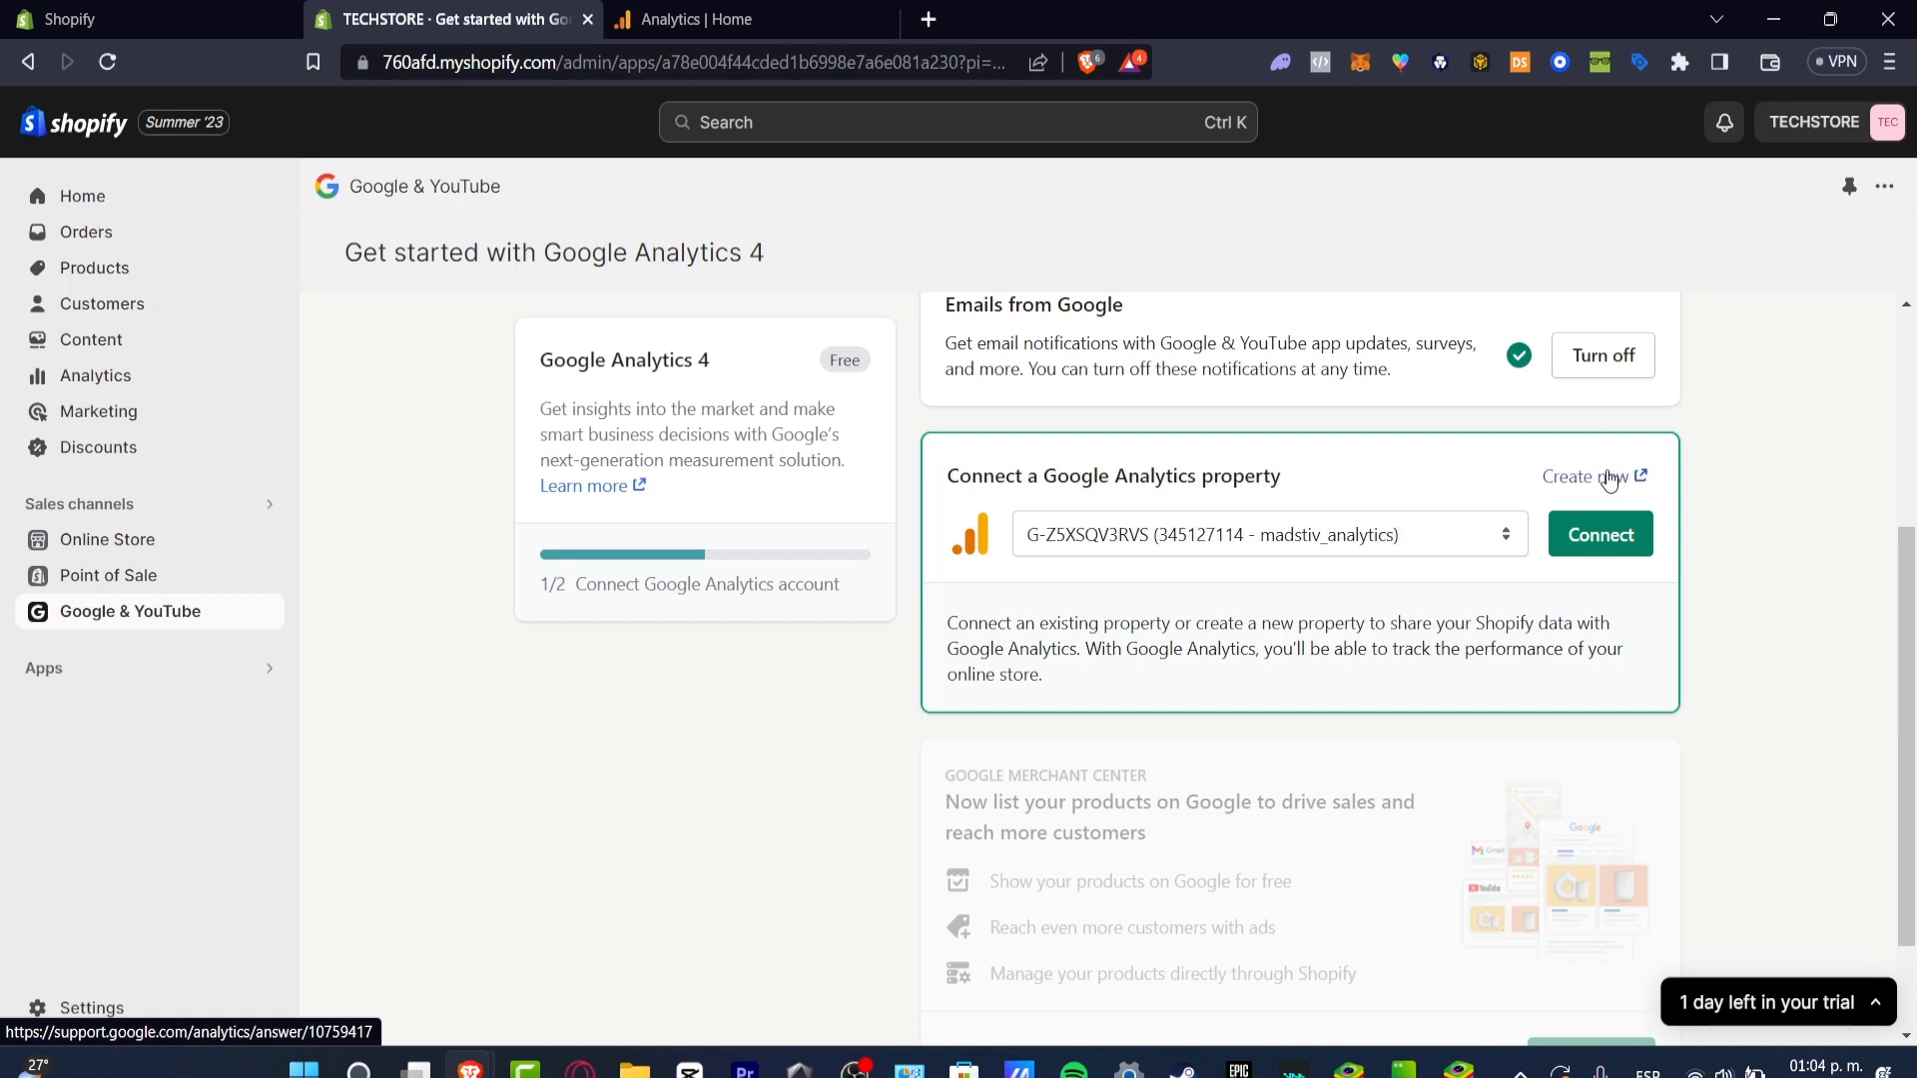
- Choose property G-08L550D4Y8 (techxpresss) and connect it to the store
{"action": "left_click", "coordinate": [1413, 552]}
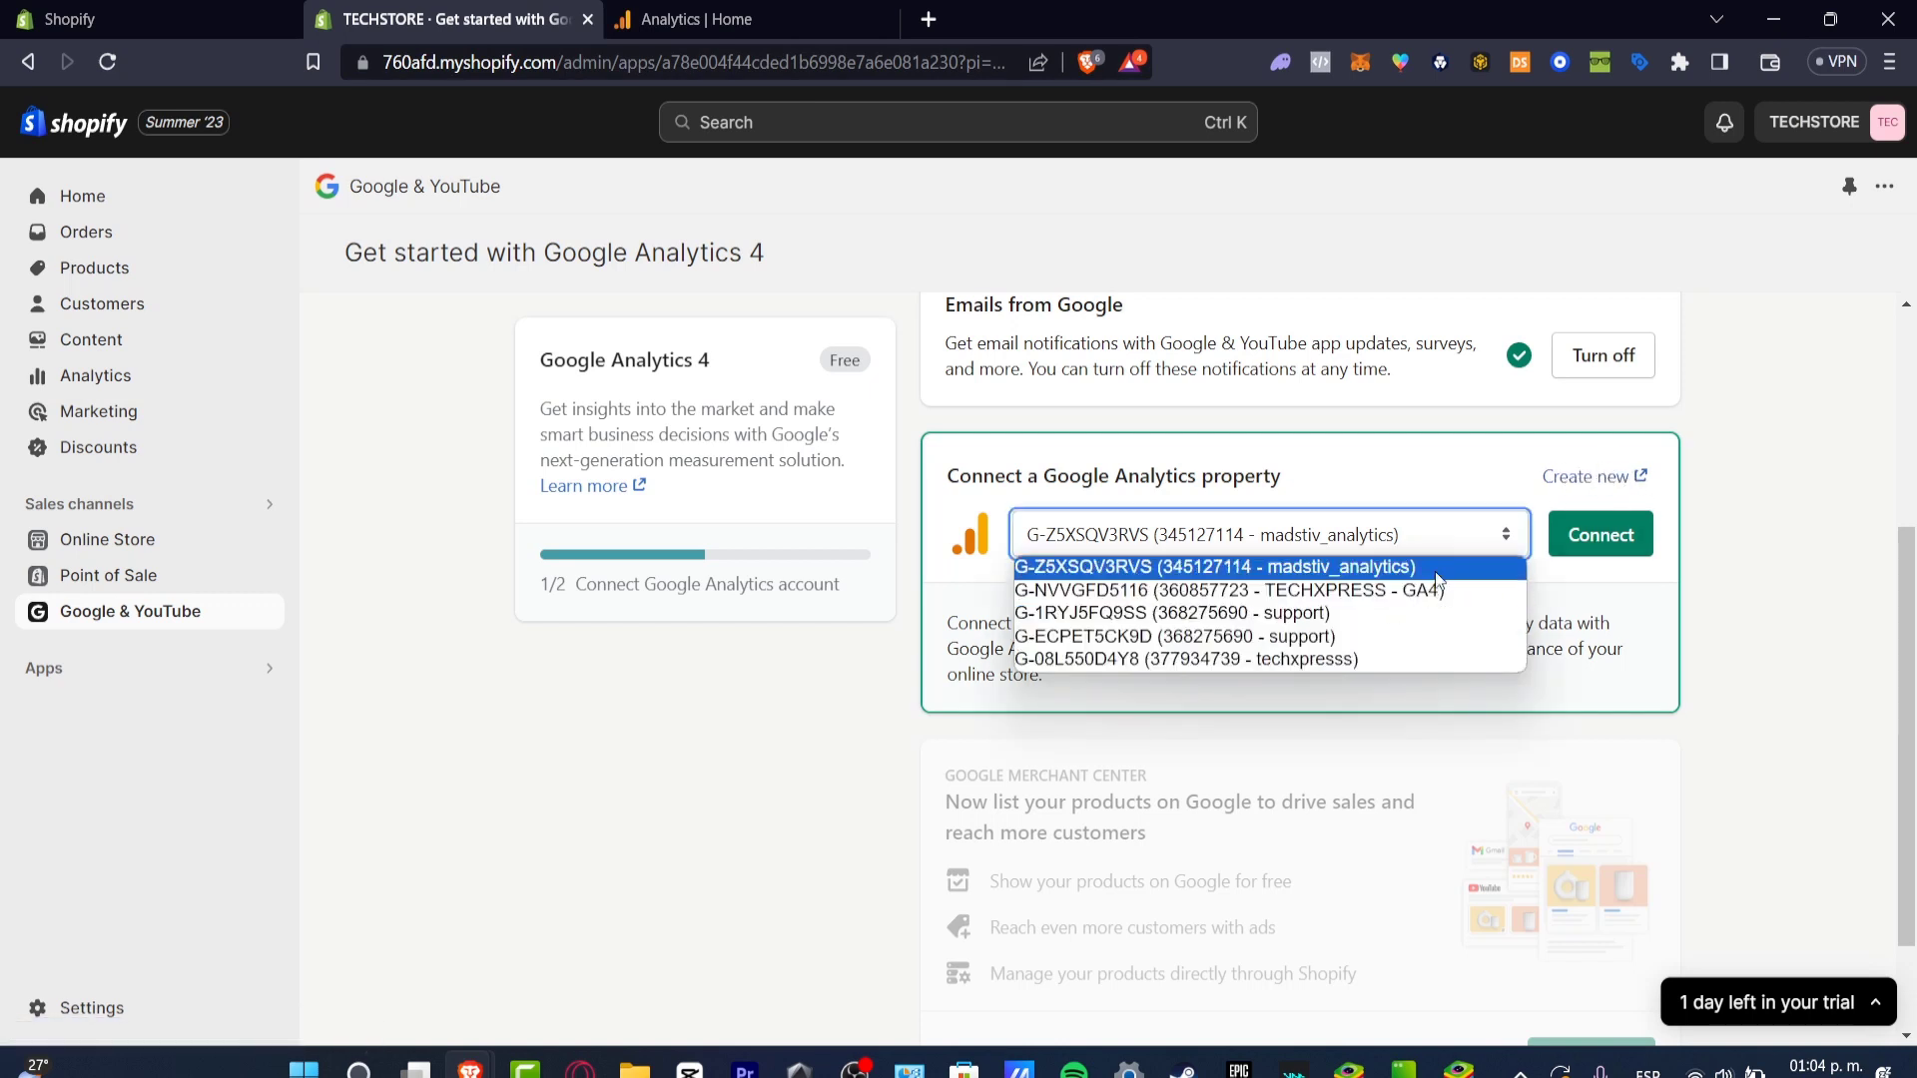
{"action": "left_click", "coordinate": [1426, 665]}
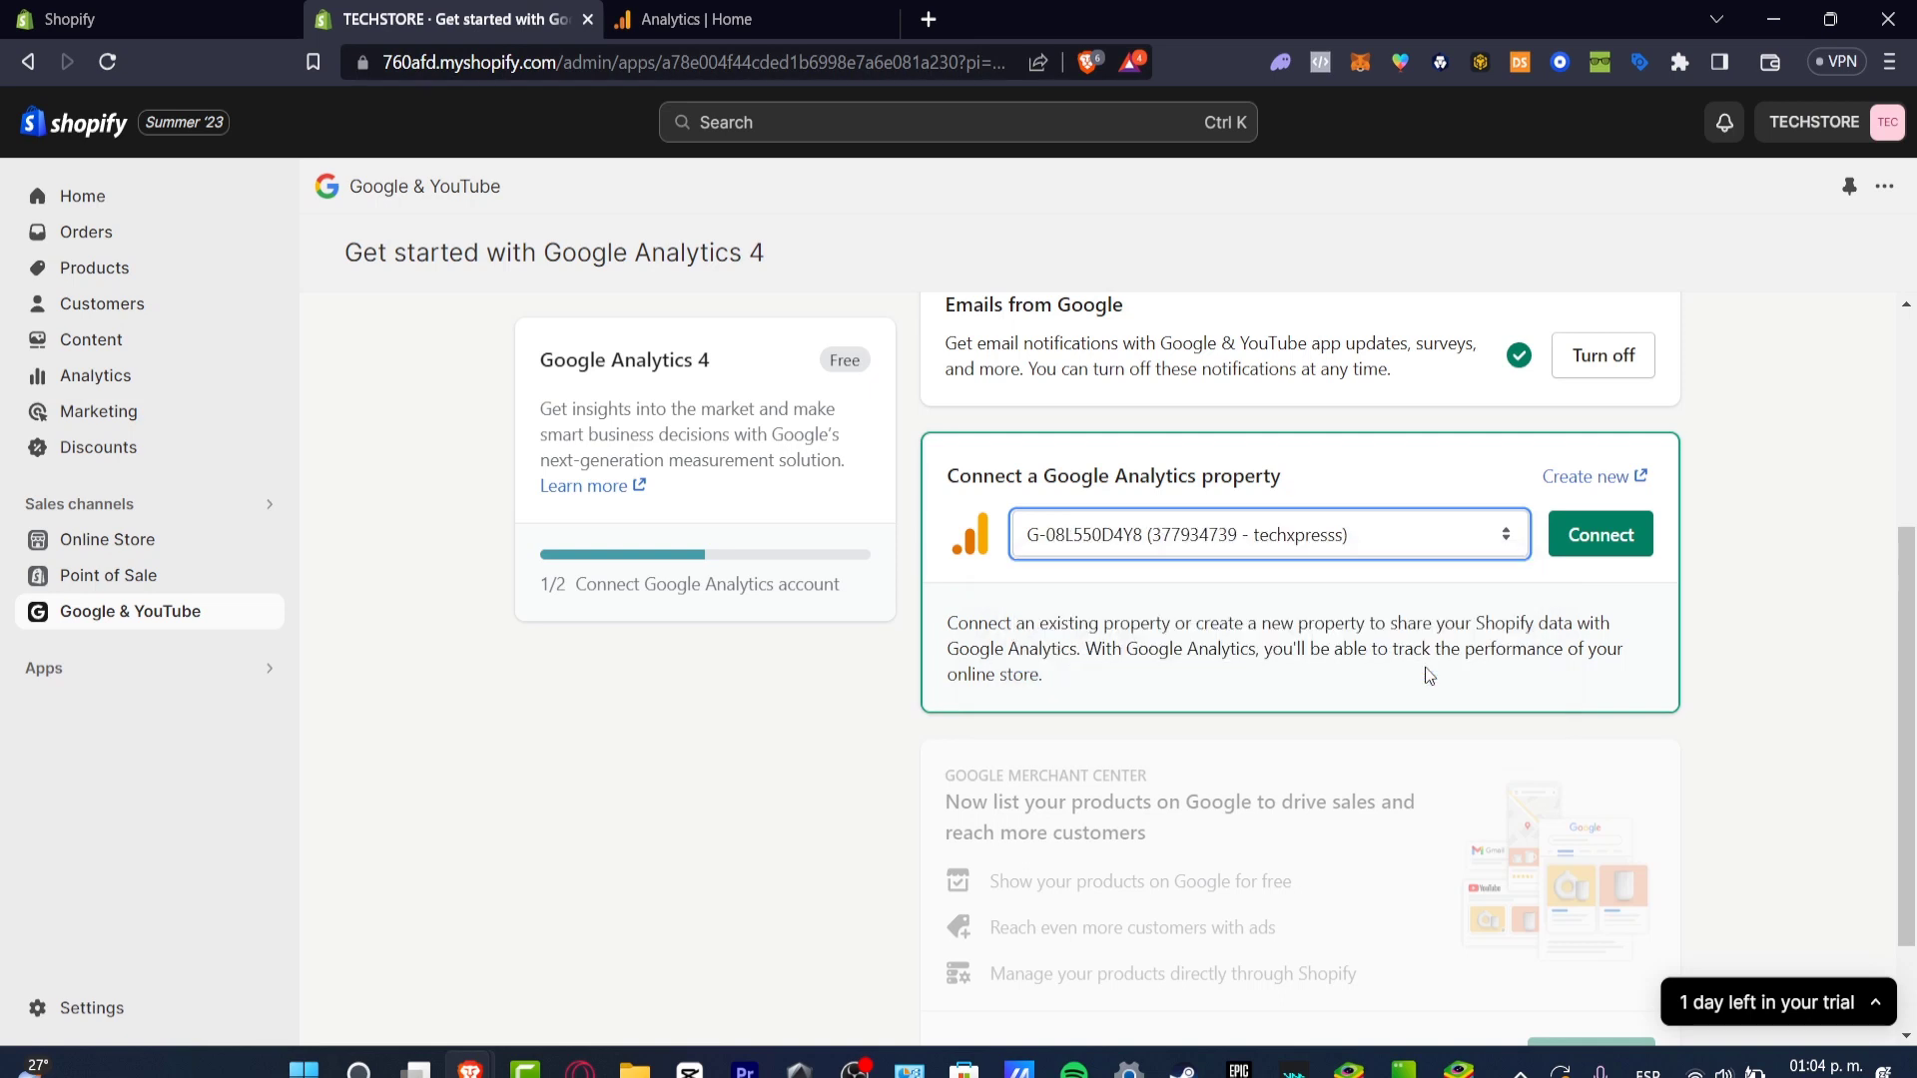
{"action": "left_click", "coordinate": [1596, 543]}
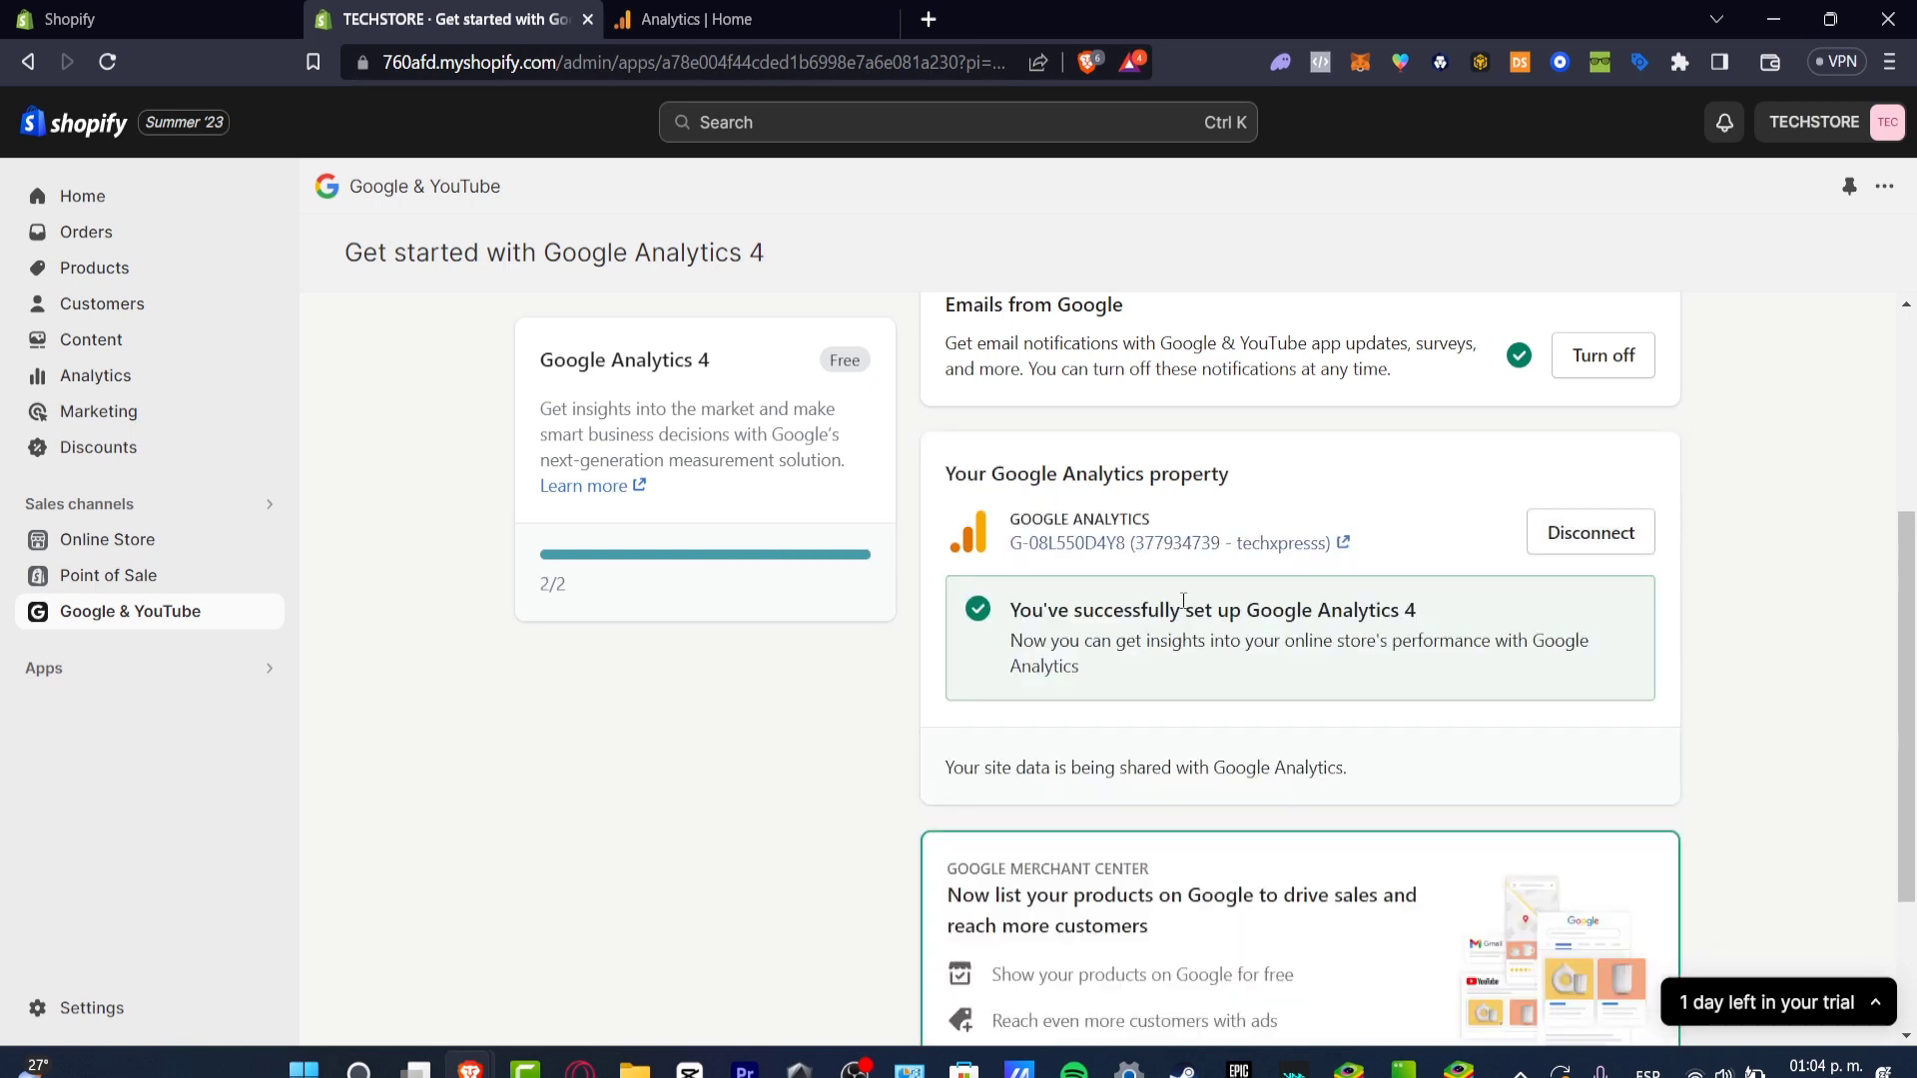
{"action": "left_click_drag", "start_coordinate": [1183, 604], "coordinate": [1426, 614]}
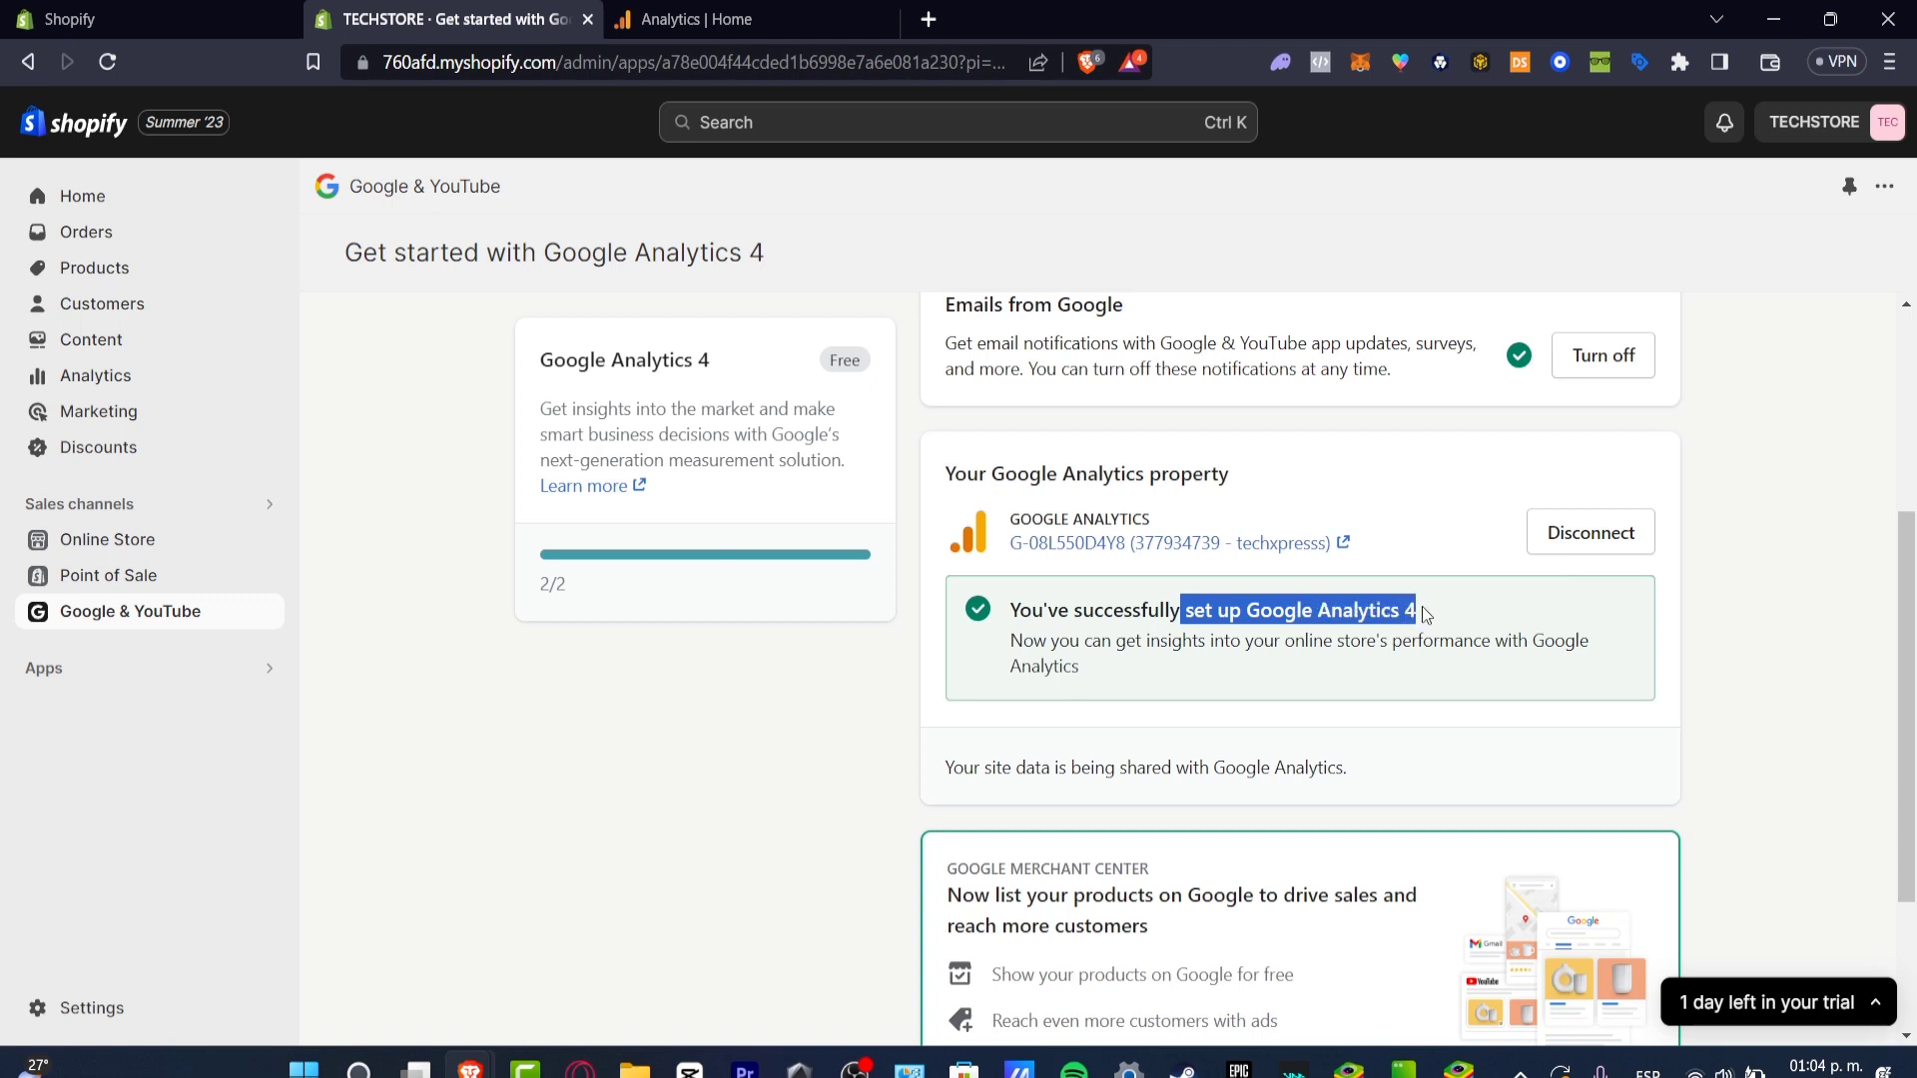
{"action": "left_click", "coordinate": [1501, 712]}
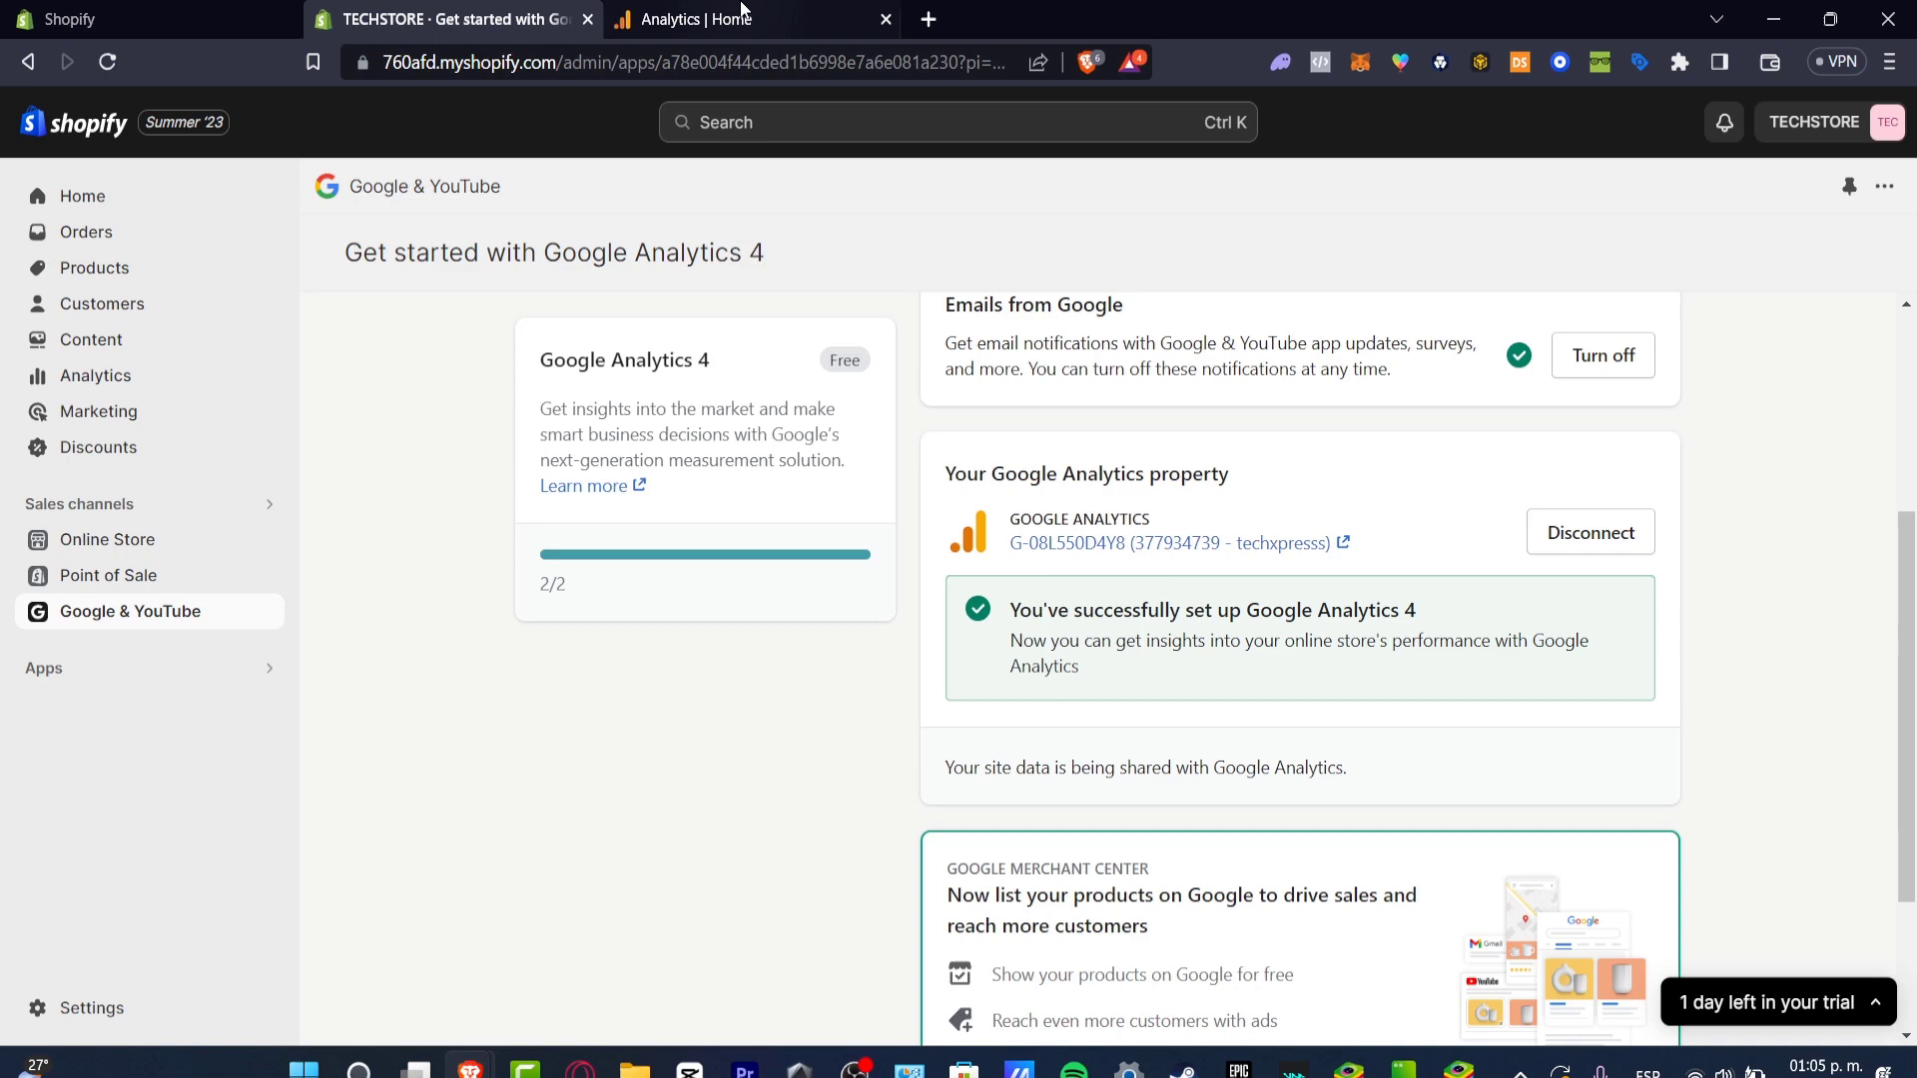
- Compare the Analytics home with the Shopify page and open the Analytics property picker
{"action": "left_click", "coordinate": [699, 19]}
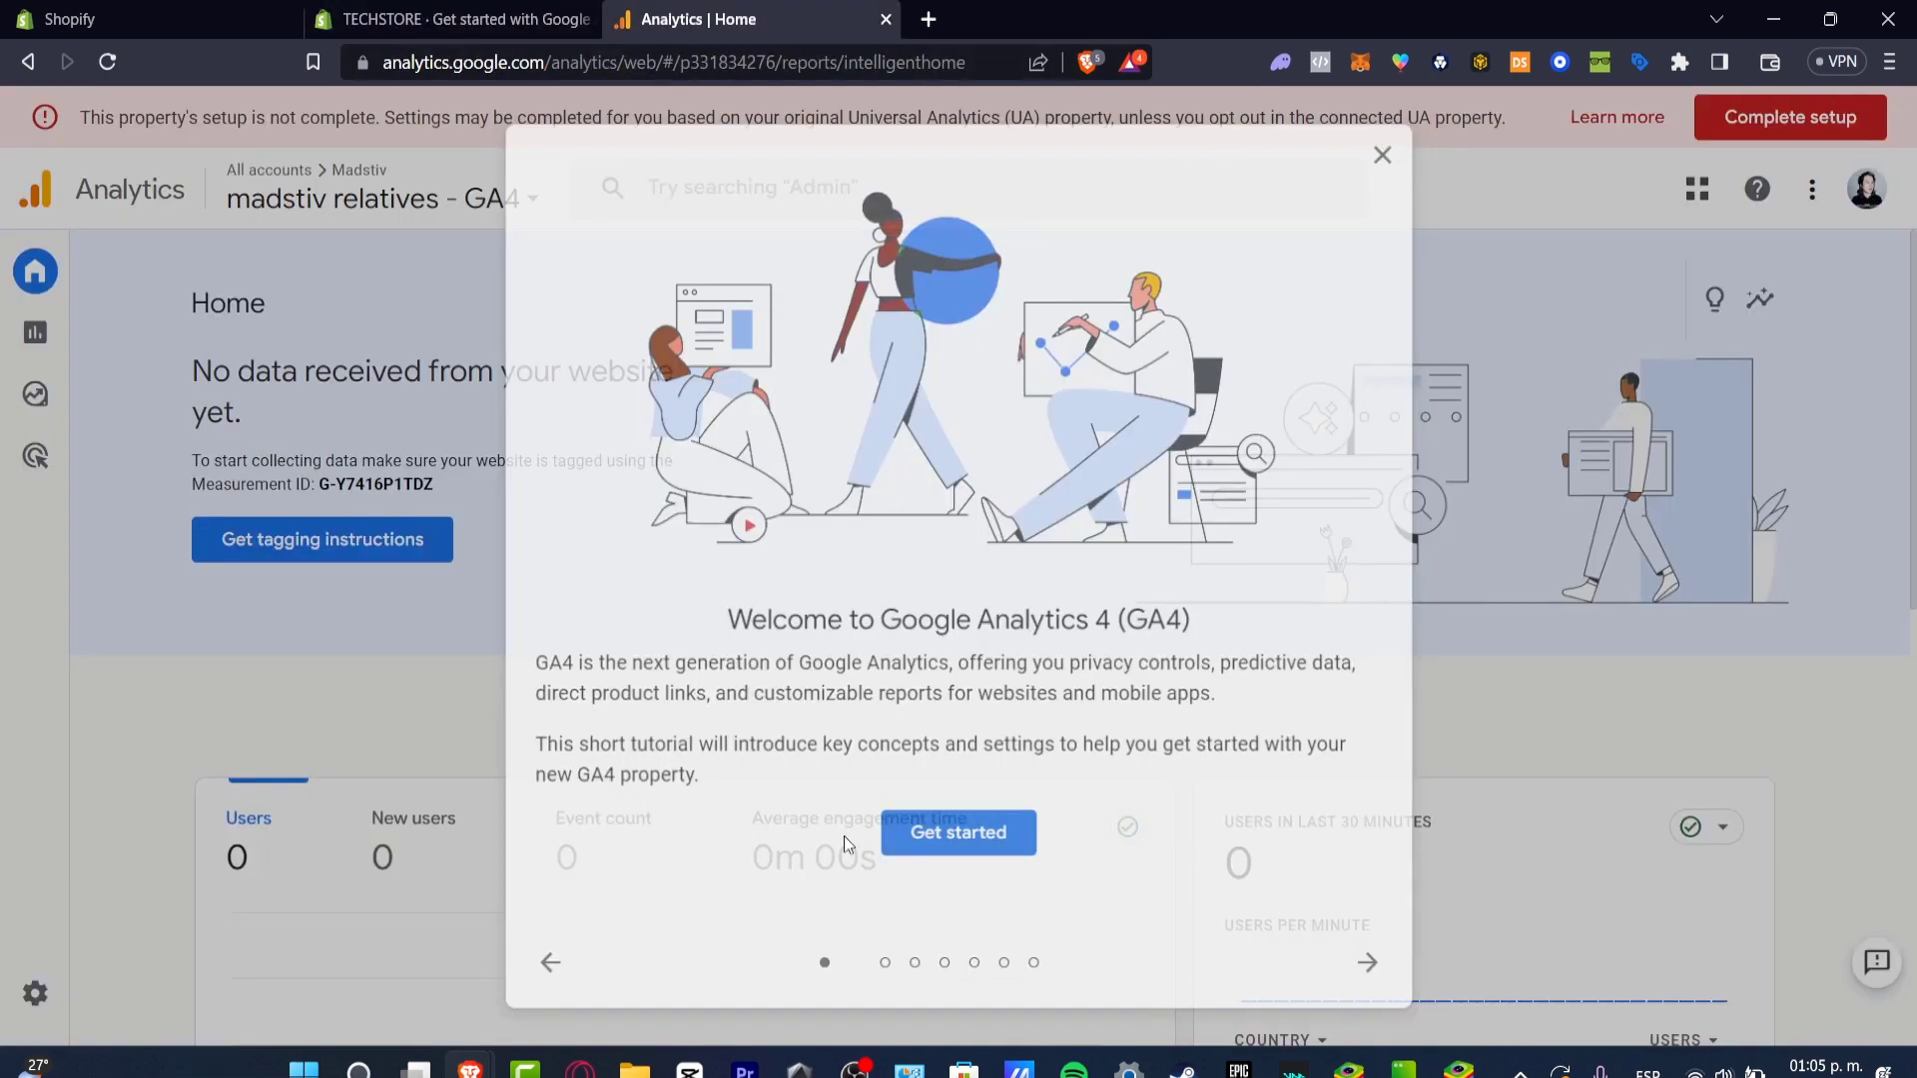
{"action": "key", "text": "ctrl+shift+Tab"}
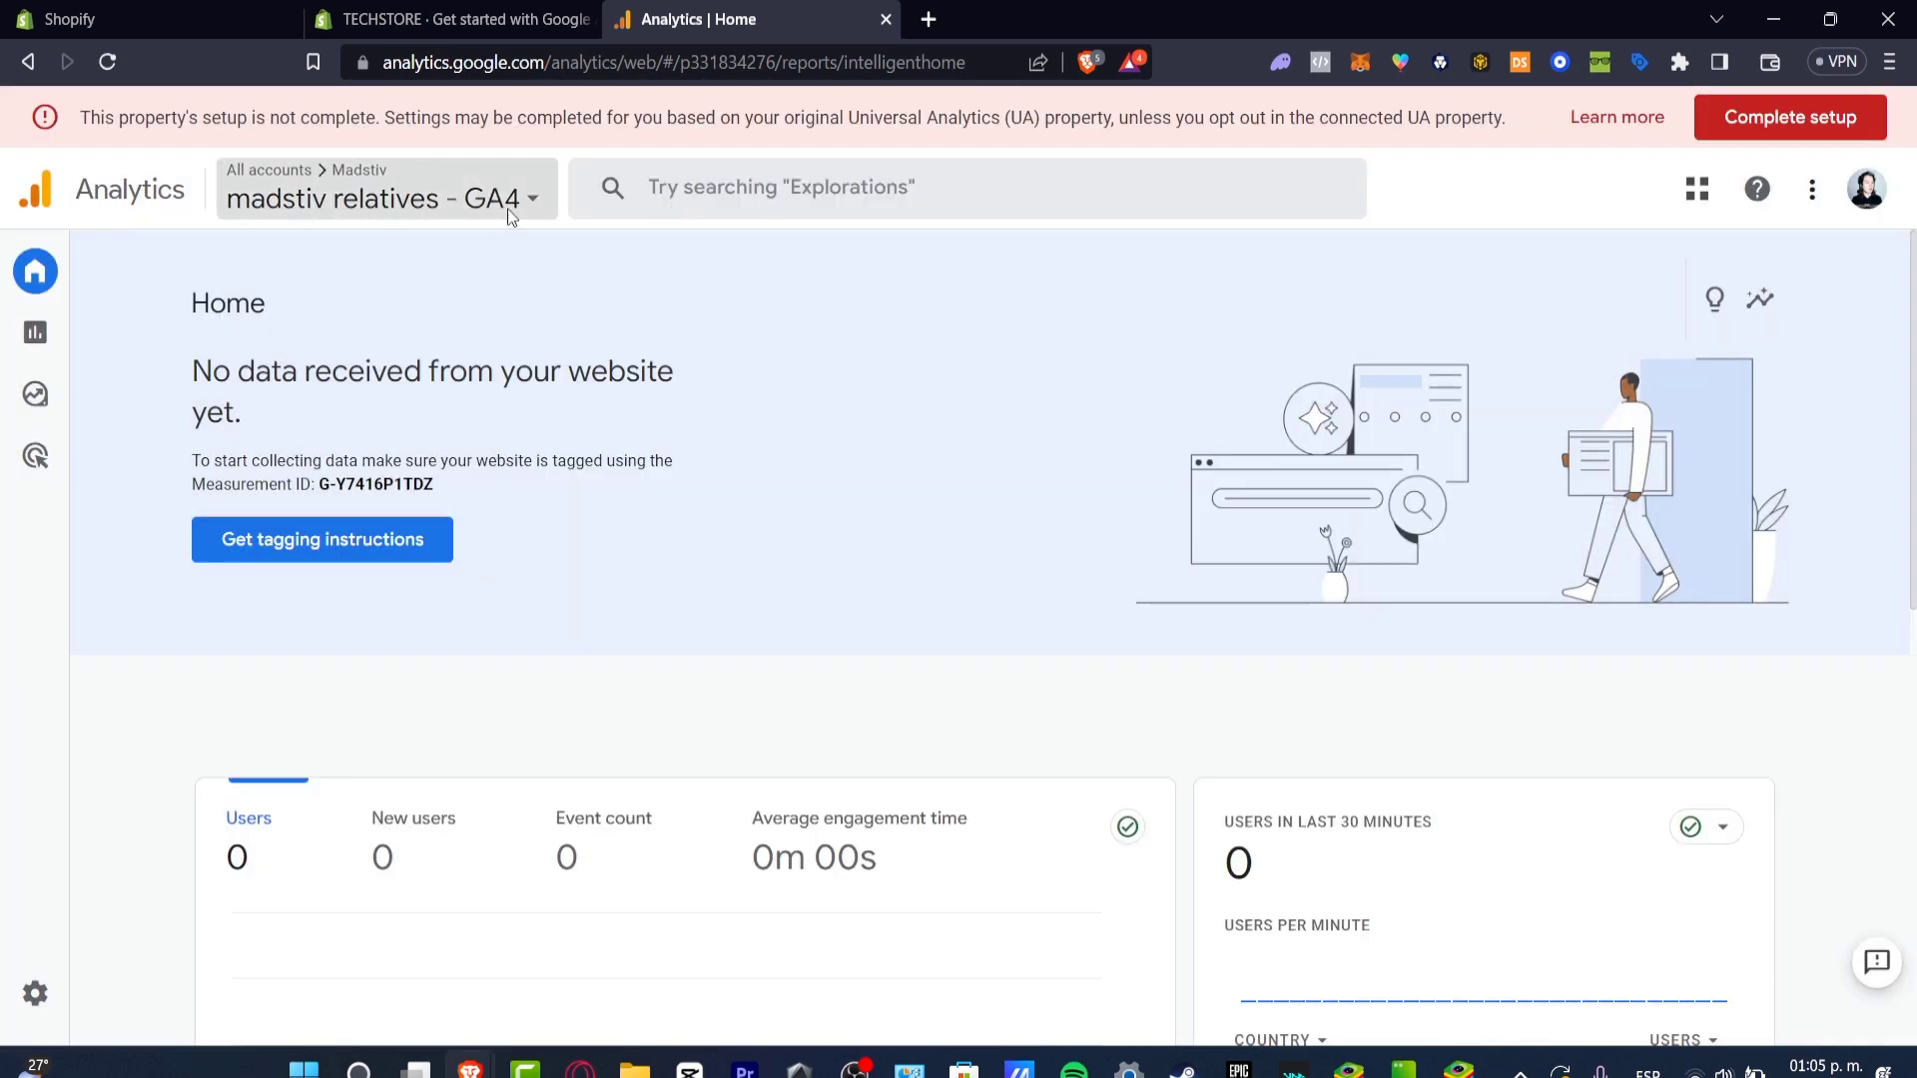
{"action": "left_click", "coordinate": [512, 218]}
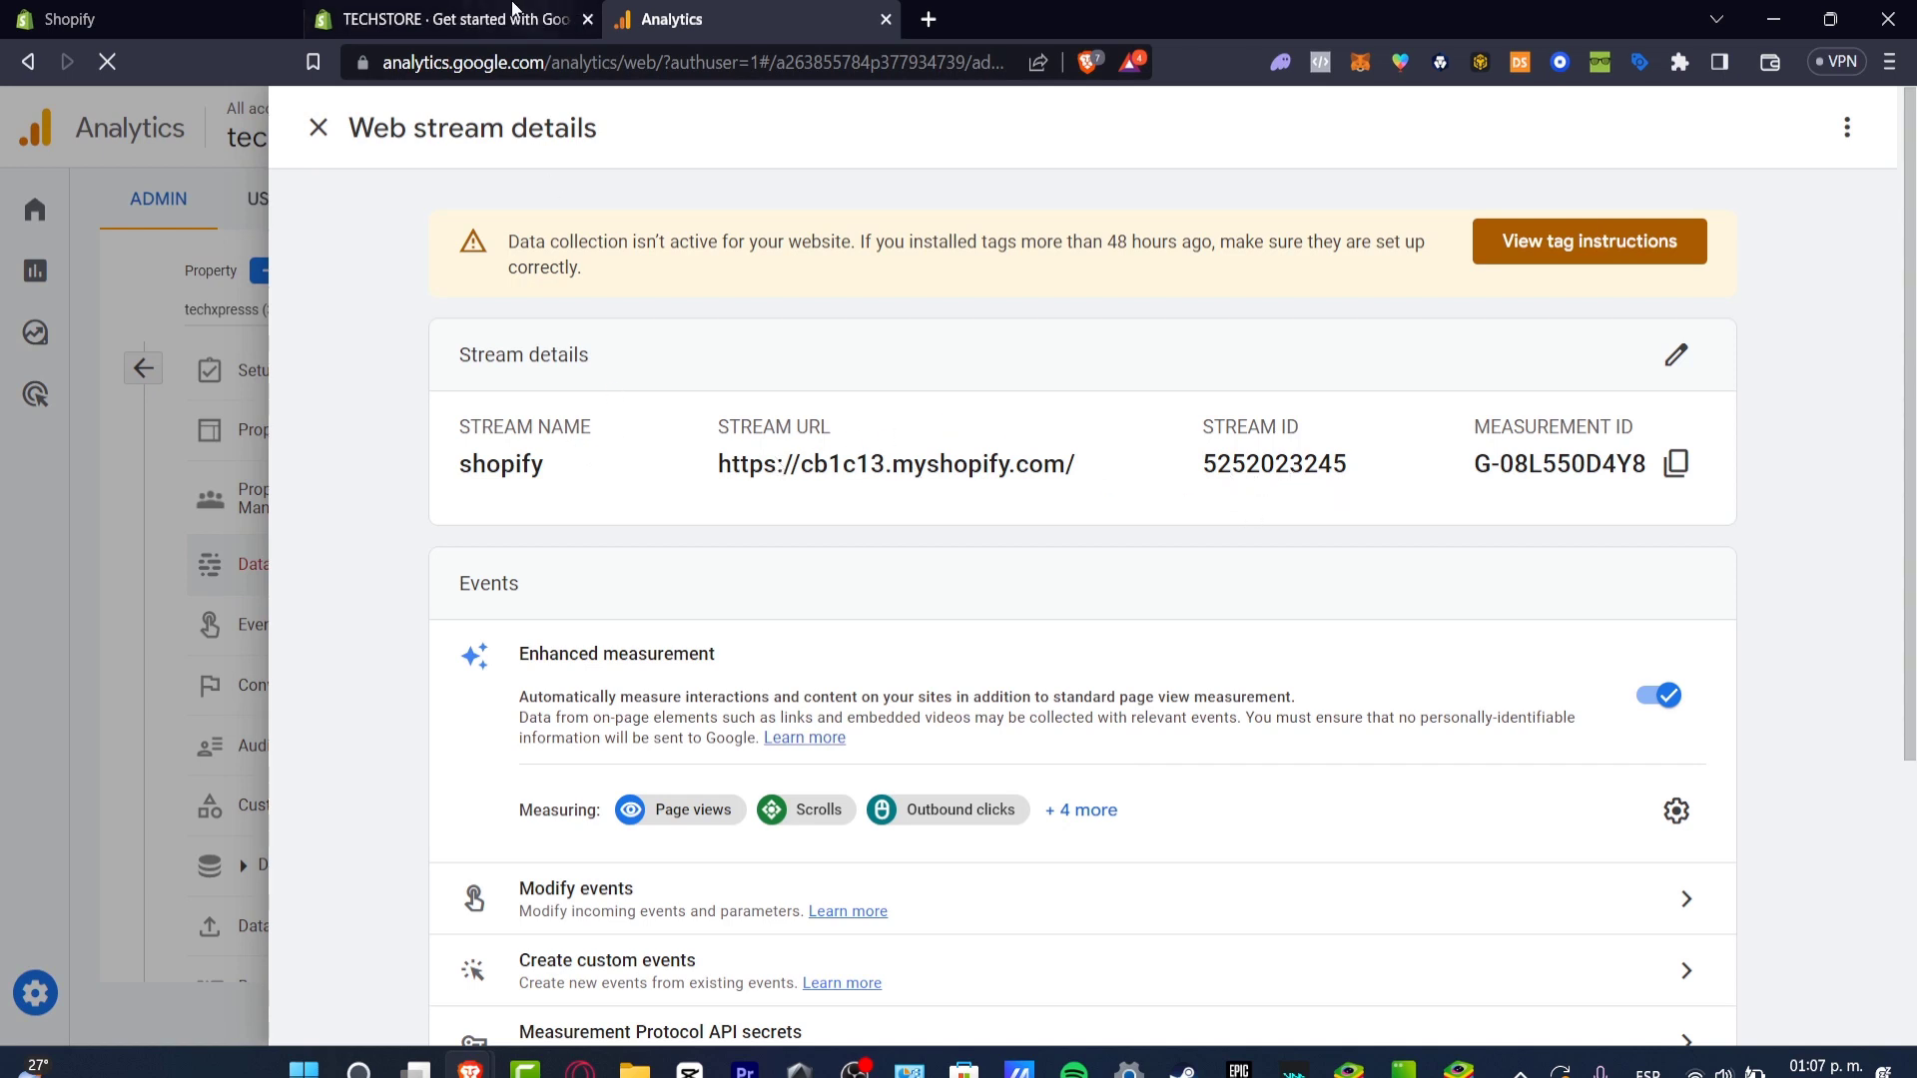
- Check the shopify web stream, keep techxpresss G-08L550D4Y8 selected and connect it
{"action": "left_click", "coordinate": [508, 10]}
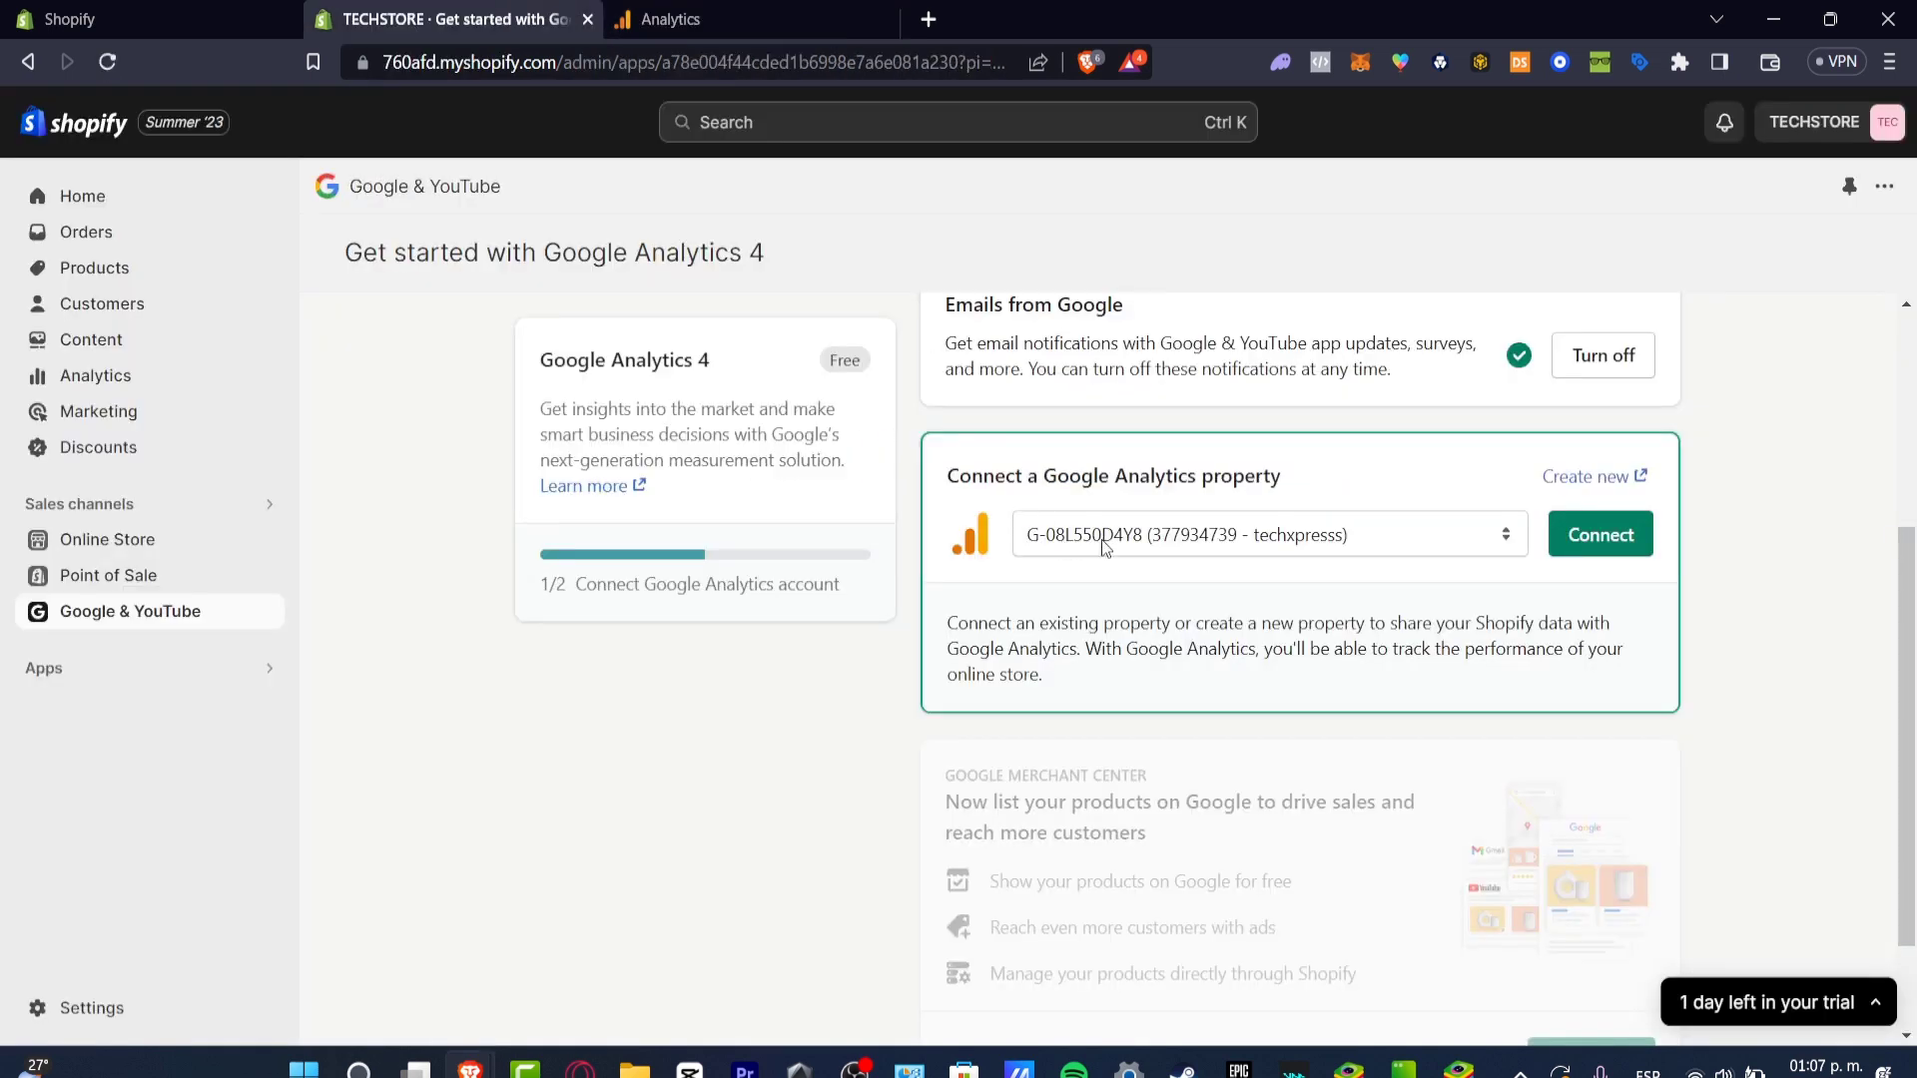
{"action": "left_click", "coordinate": [818, 19]}
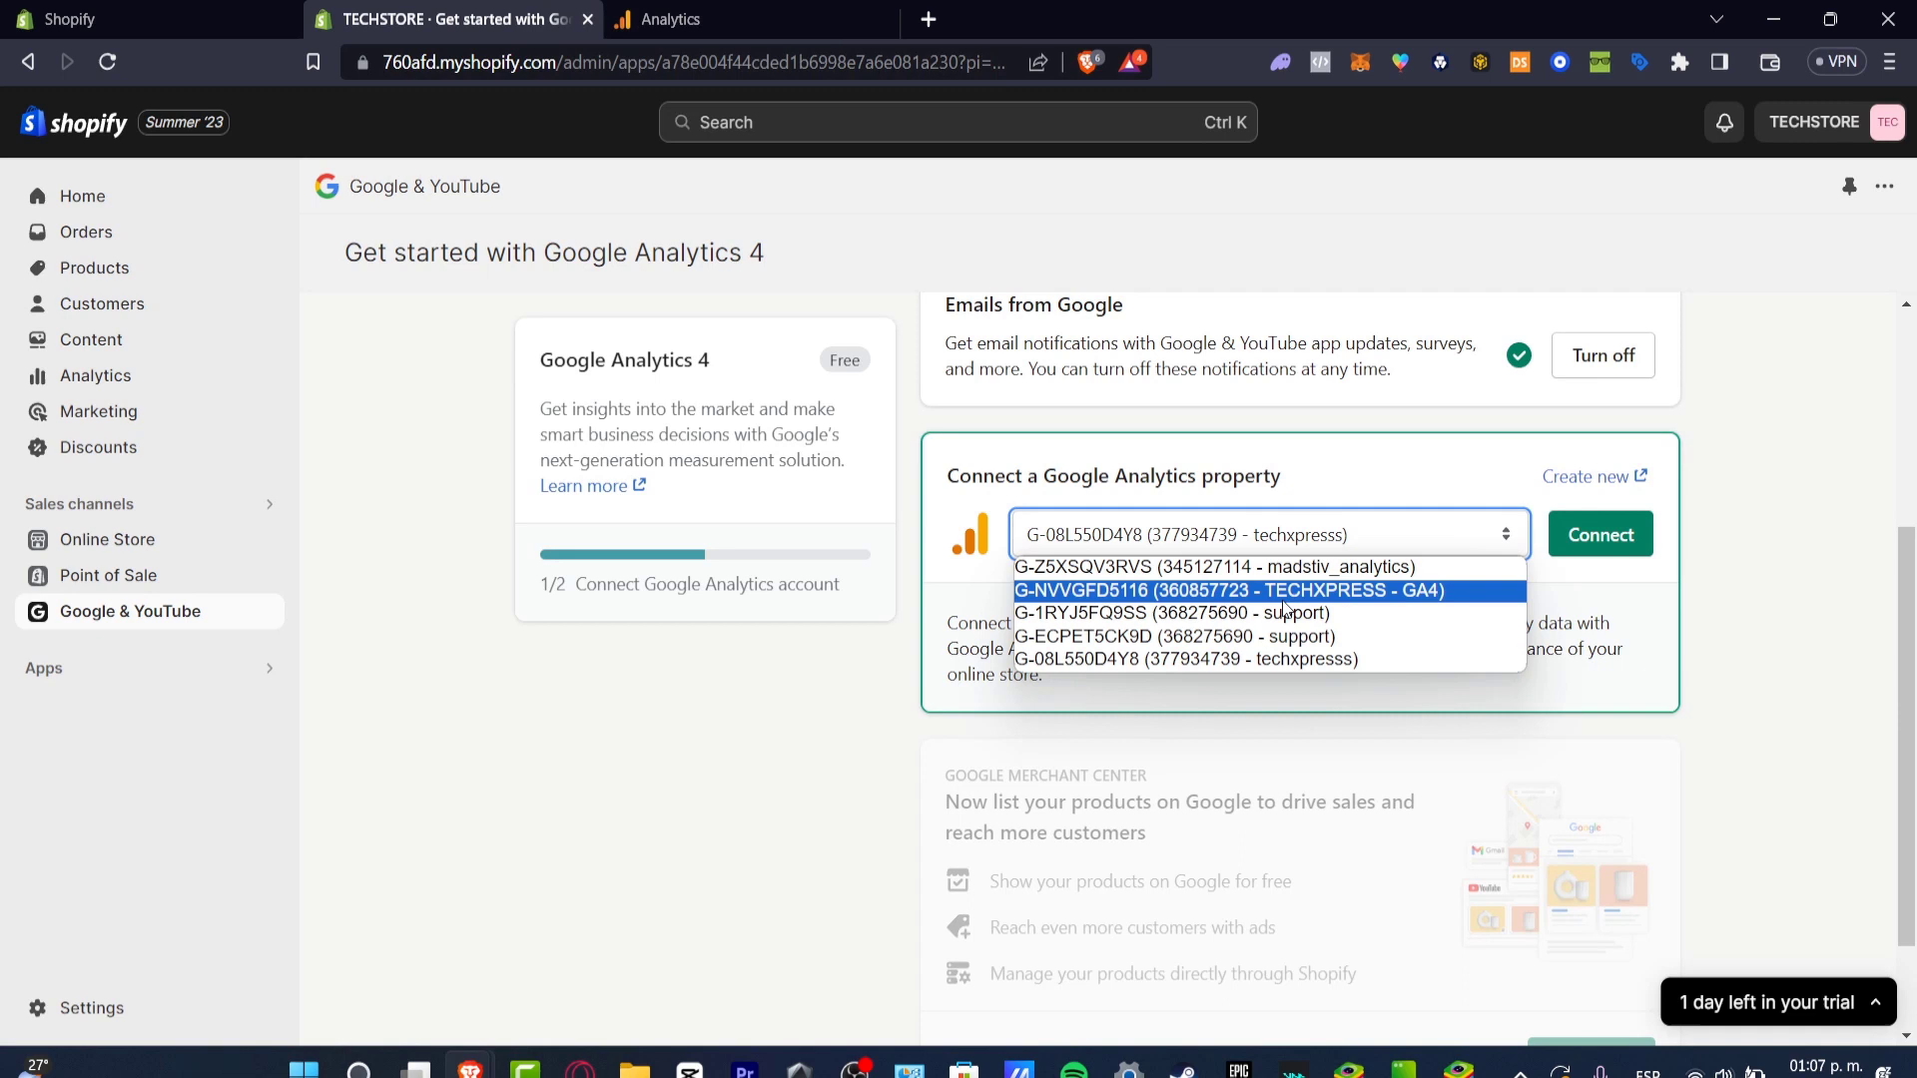
{"action": "left_click", "coordinate": [1206, 659]}
{"action": "left_click", "coordinate": [1594, 538]}
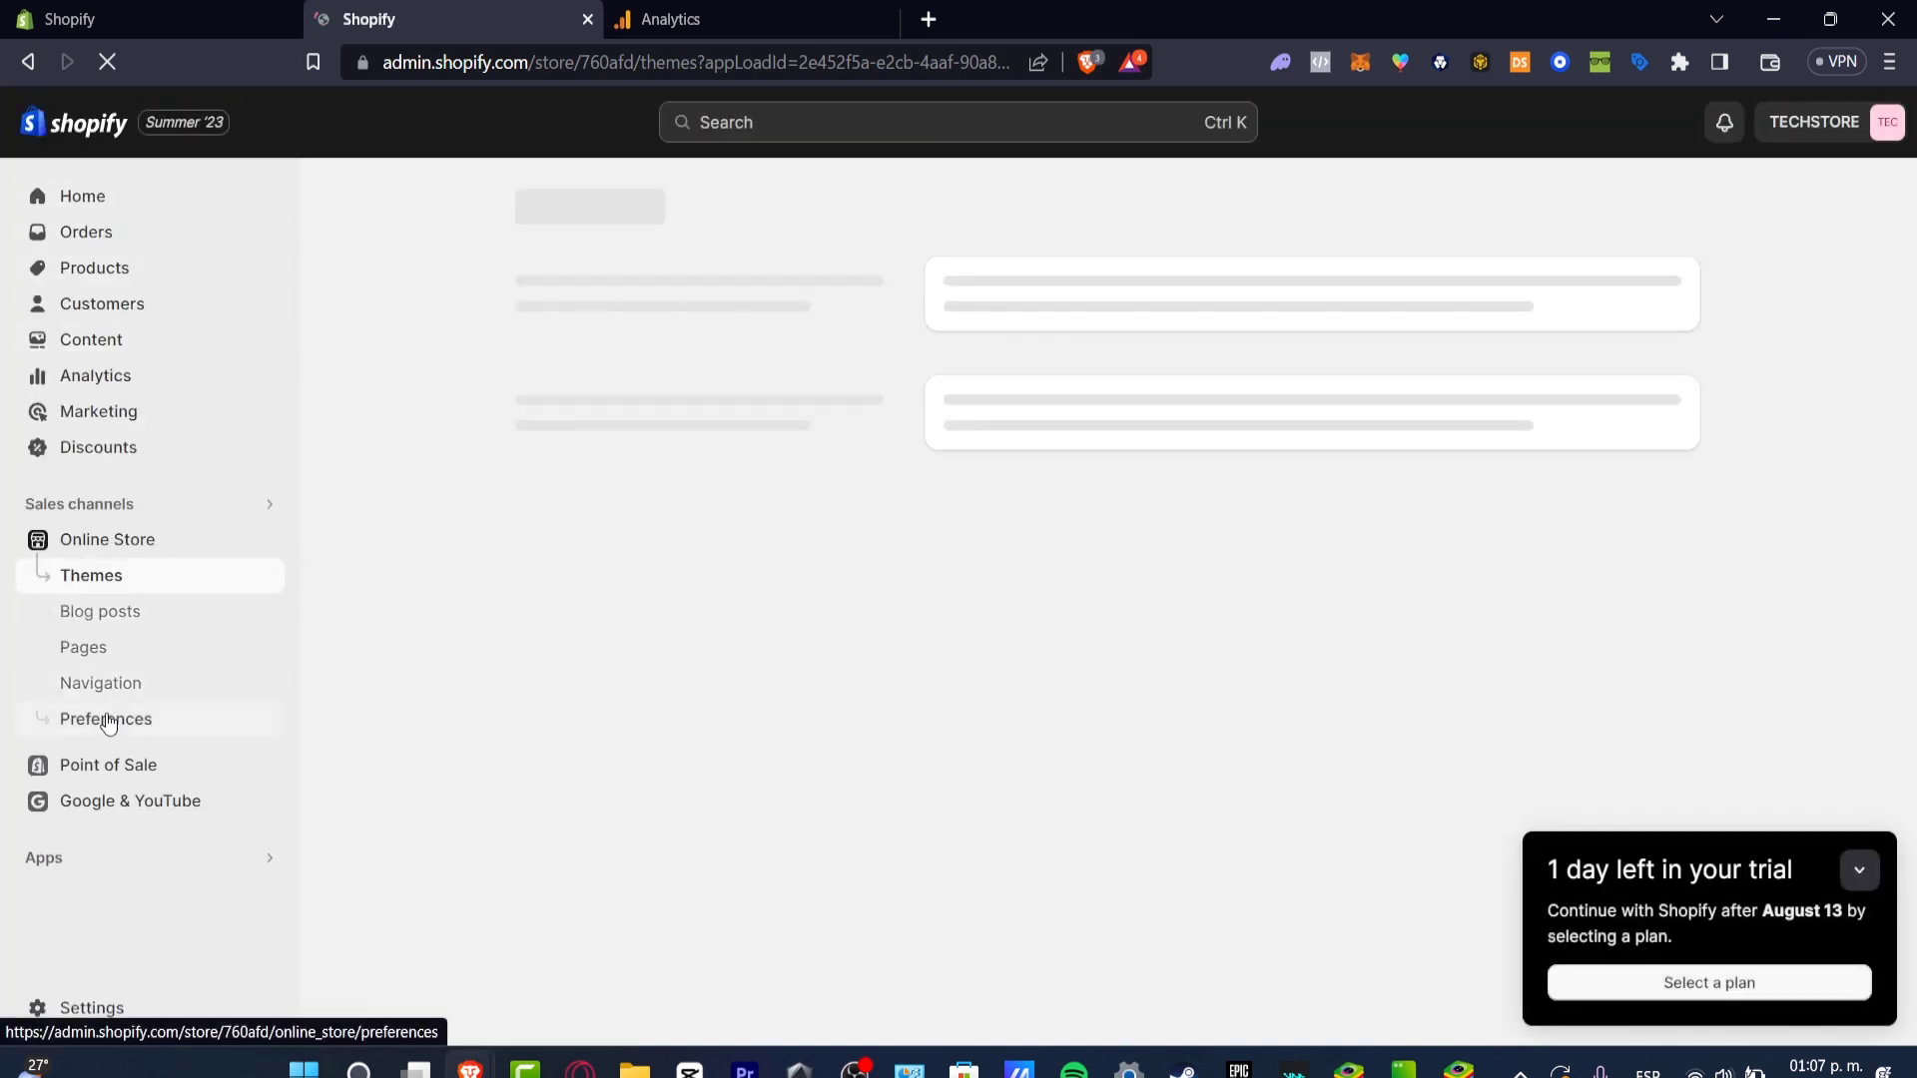
- Open Online Store Preferences and review the Google tag website-builder install options
{"action": "left_click", "coordinate": [150, 718]}
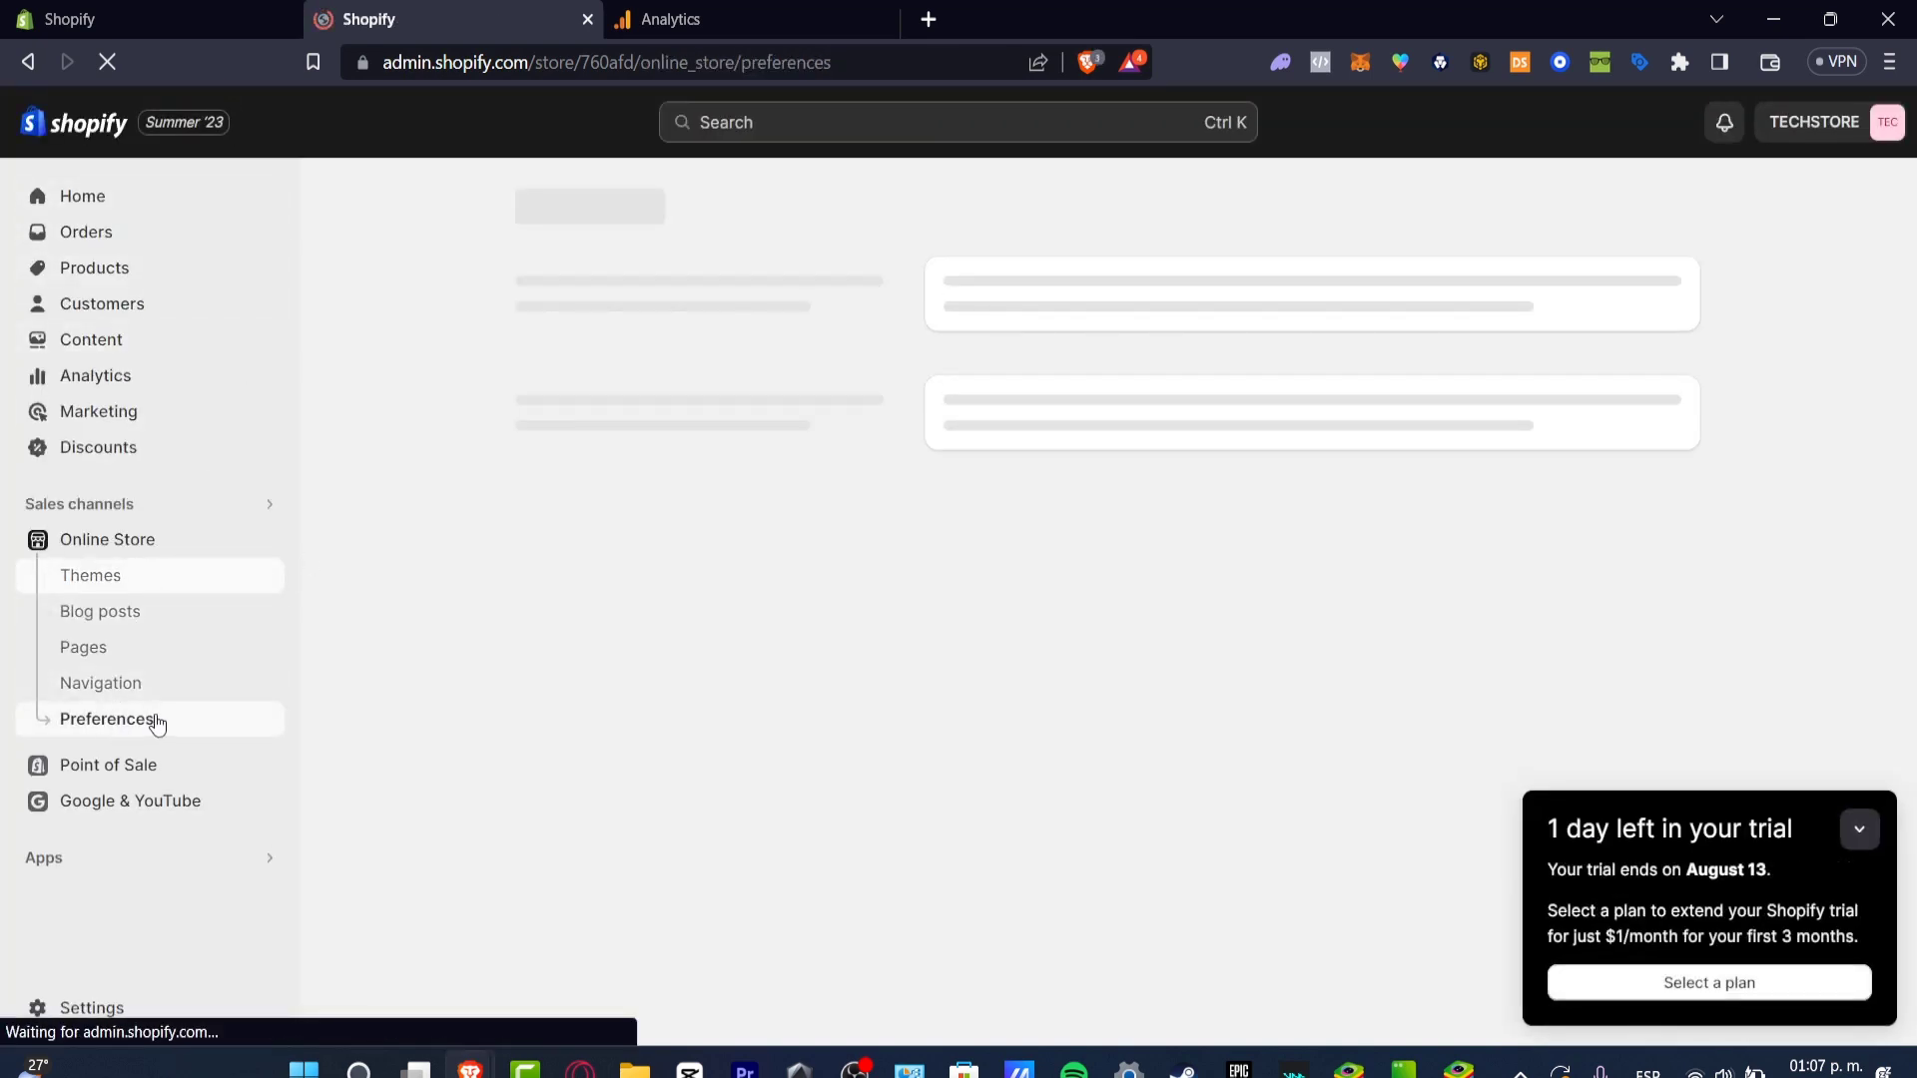
{"action": "left_click", "coordinate": [1859, 833]}
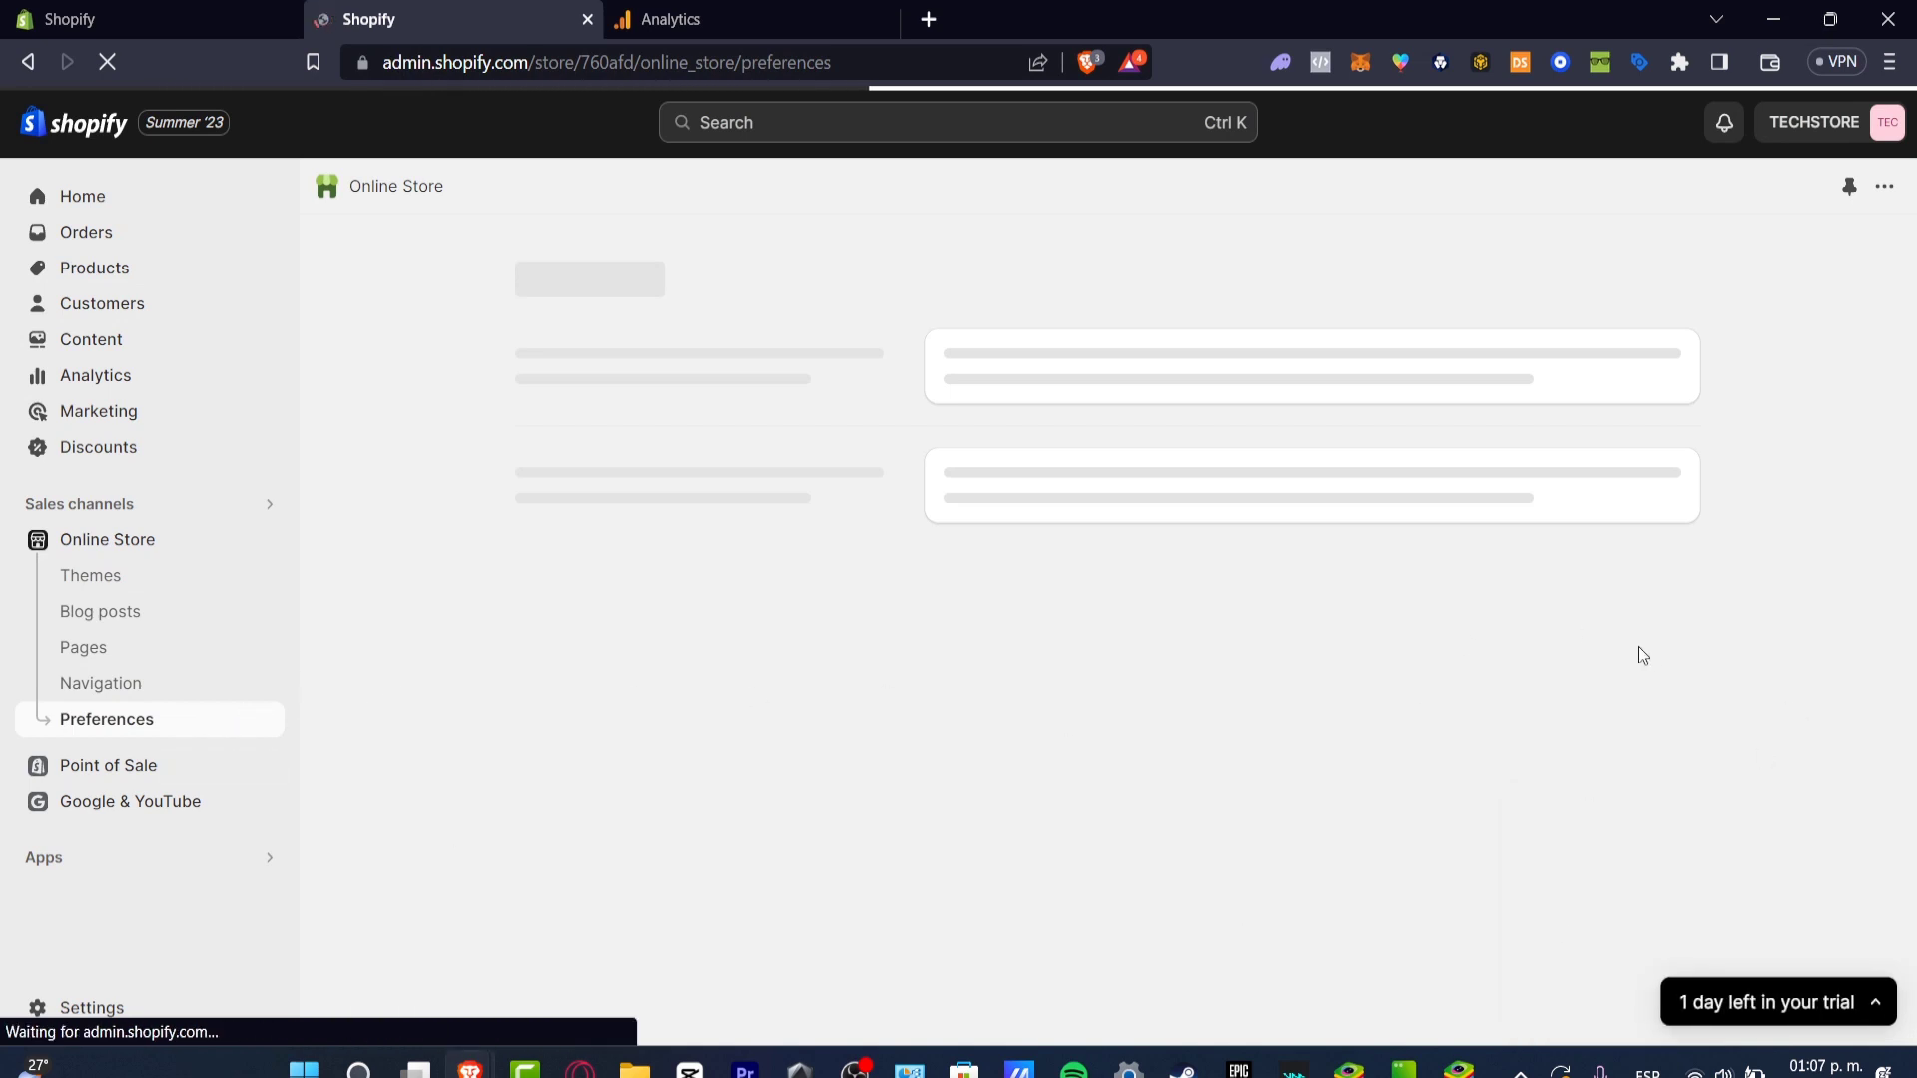
{"action": "left_click", "coordinate": [740, 17]}
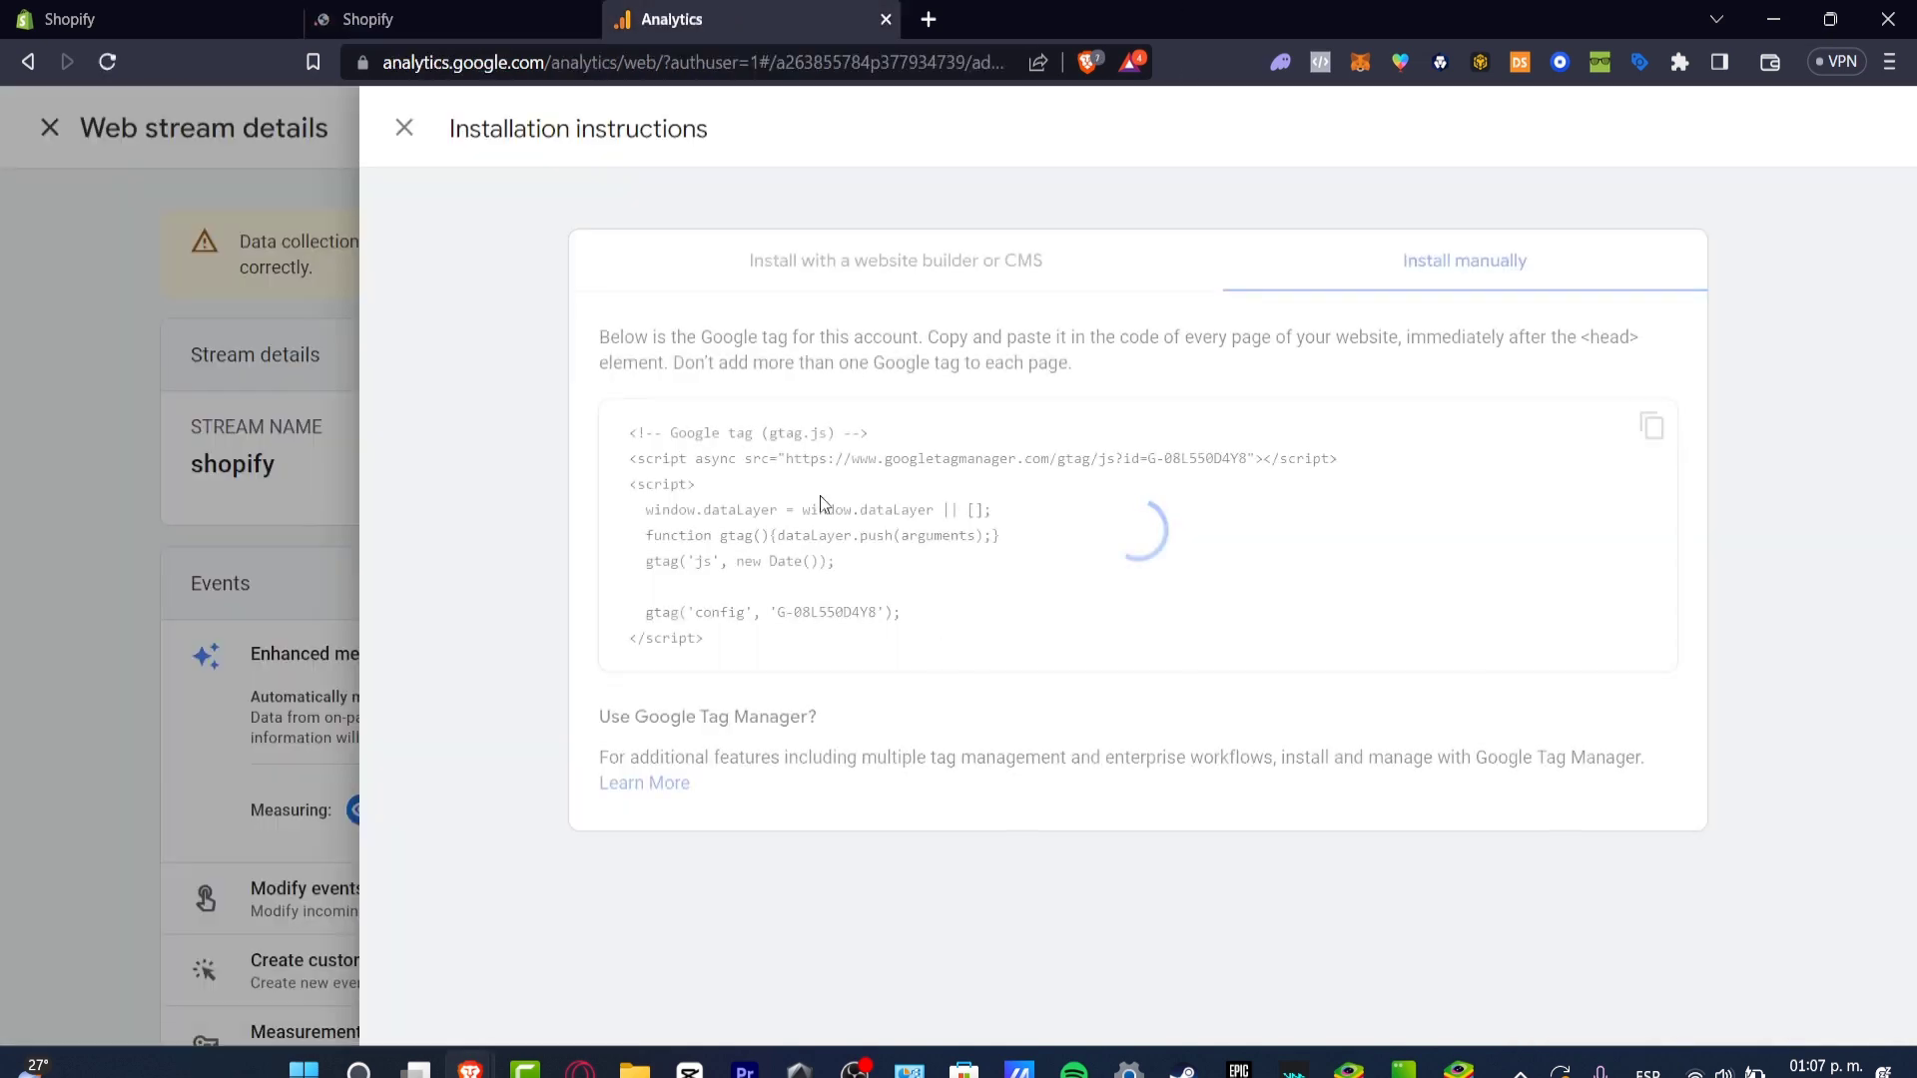
{"action": "left_click", "coordinate": [861, 255]}
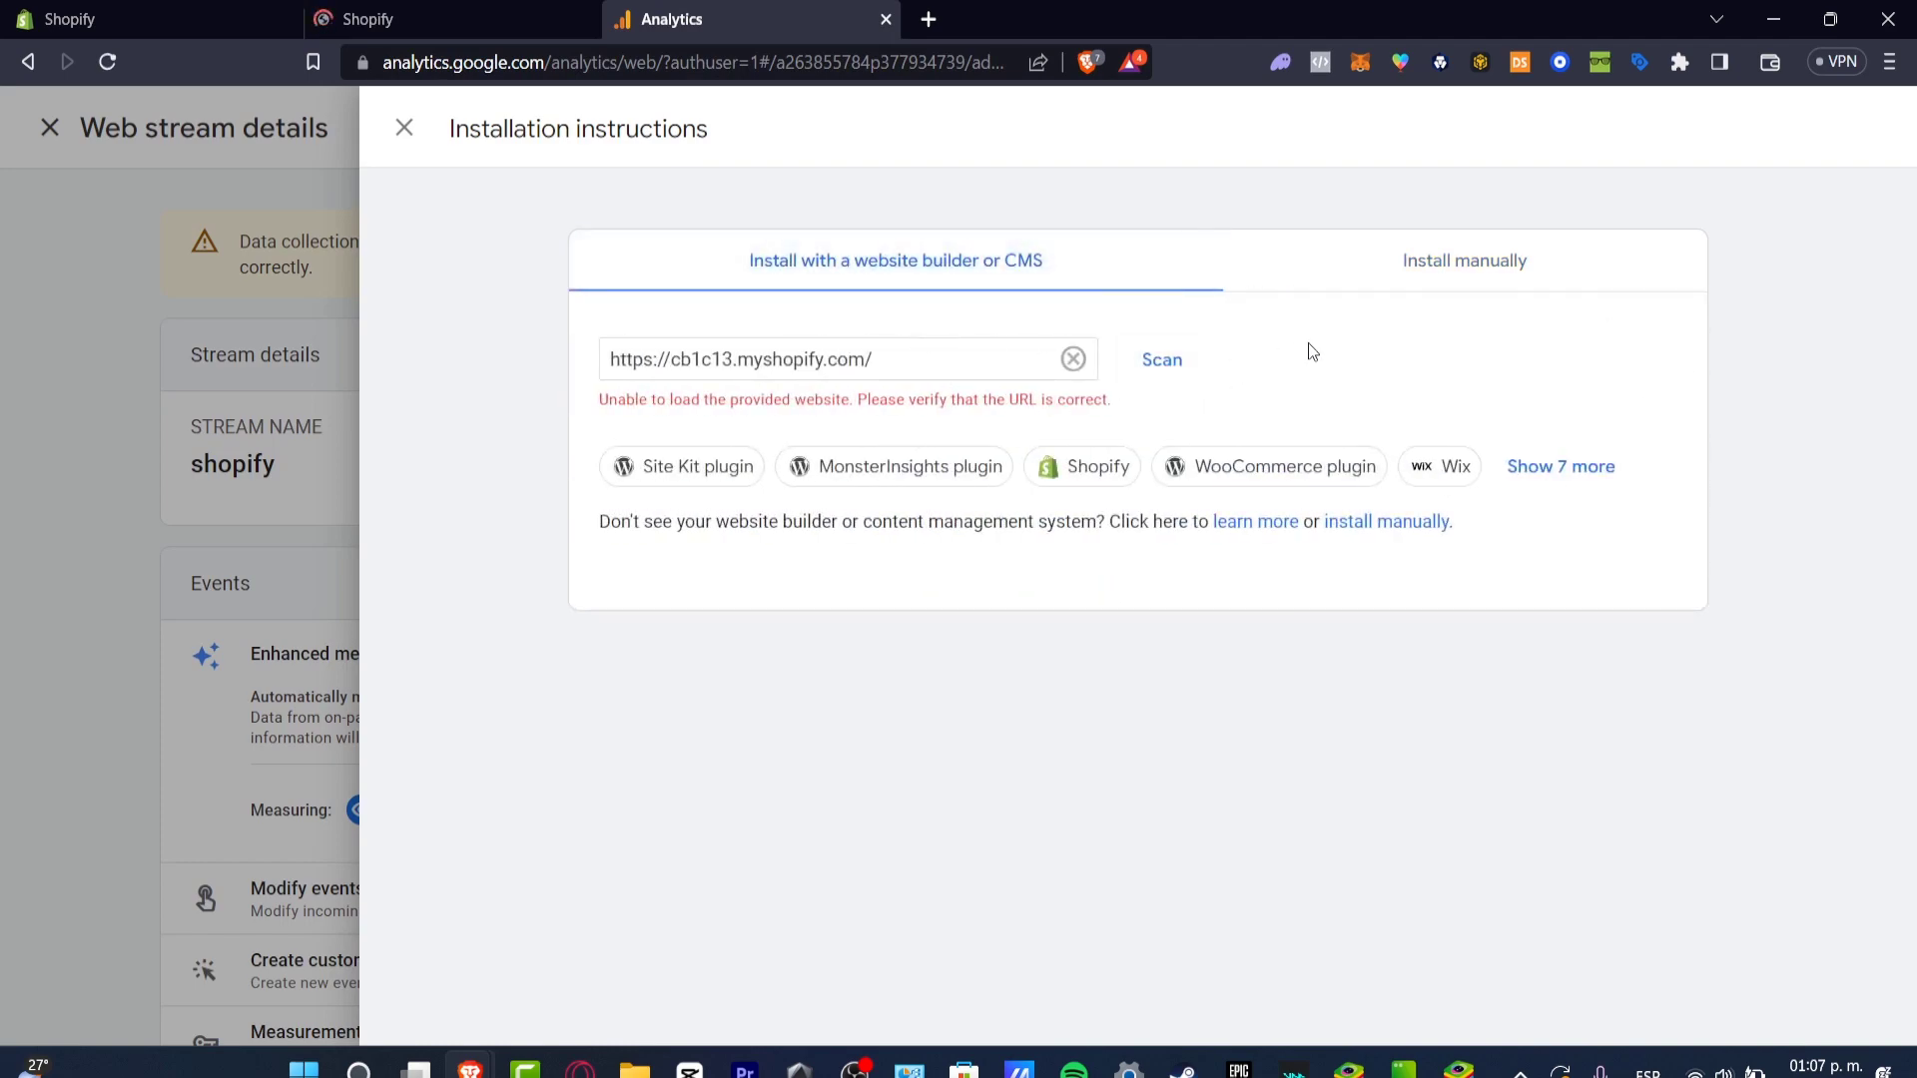
- Scroll to the Preferences Google Analytics section and focus its account code box
{"action": "left_click", "coordinate": [513, 15]}
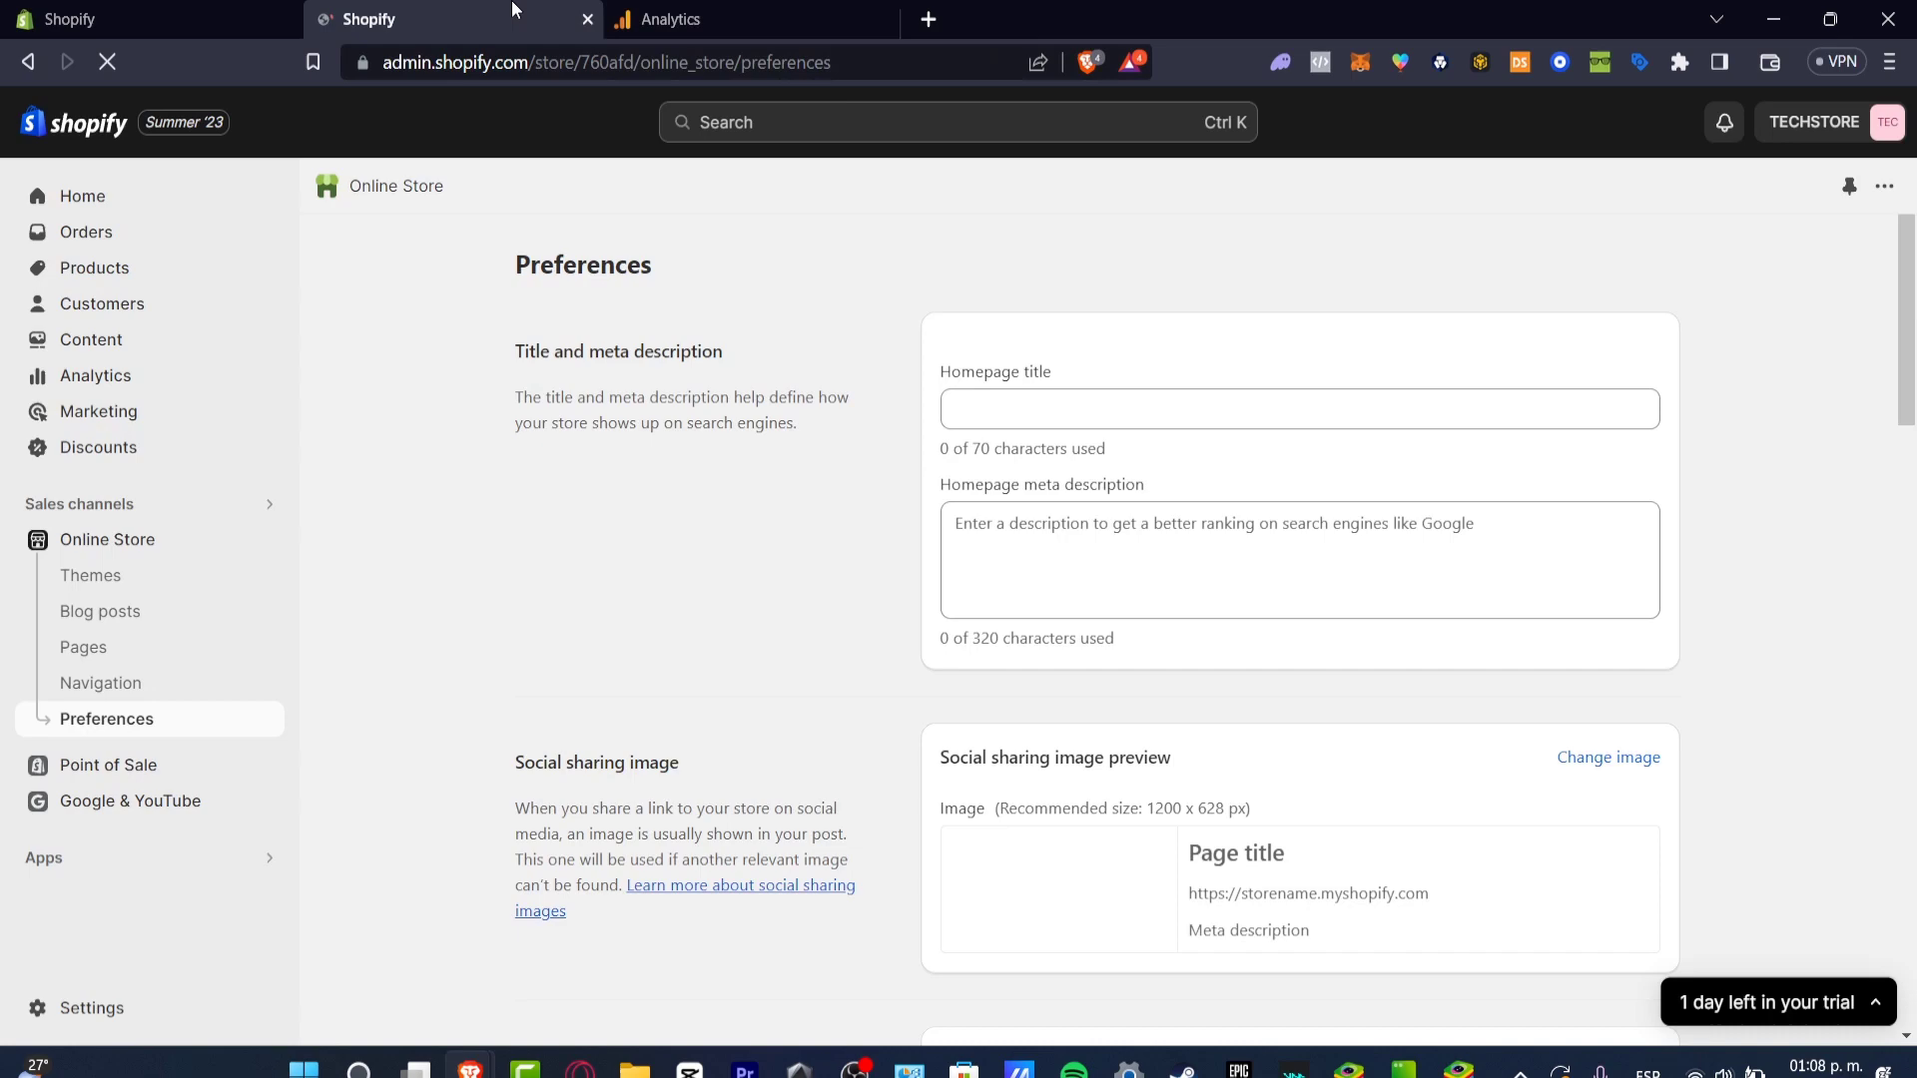
{"action": "scroll", "coordinate": [1019, 556], "scroll_direction": "down", "scroll_amount": 7}
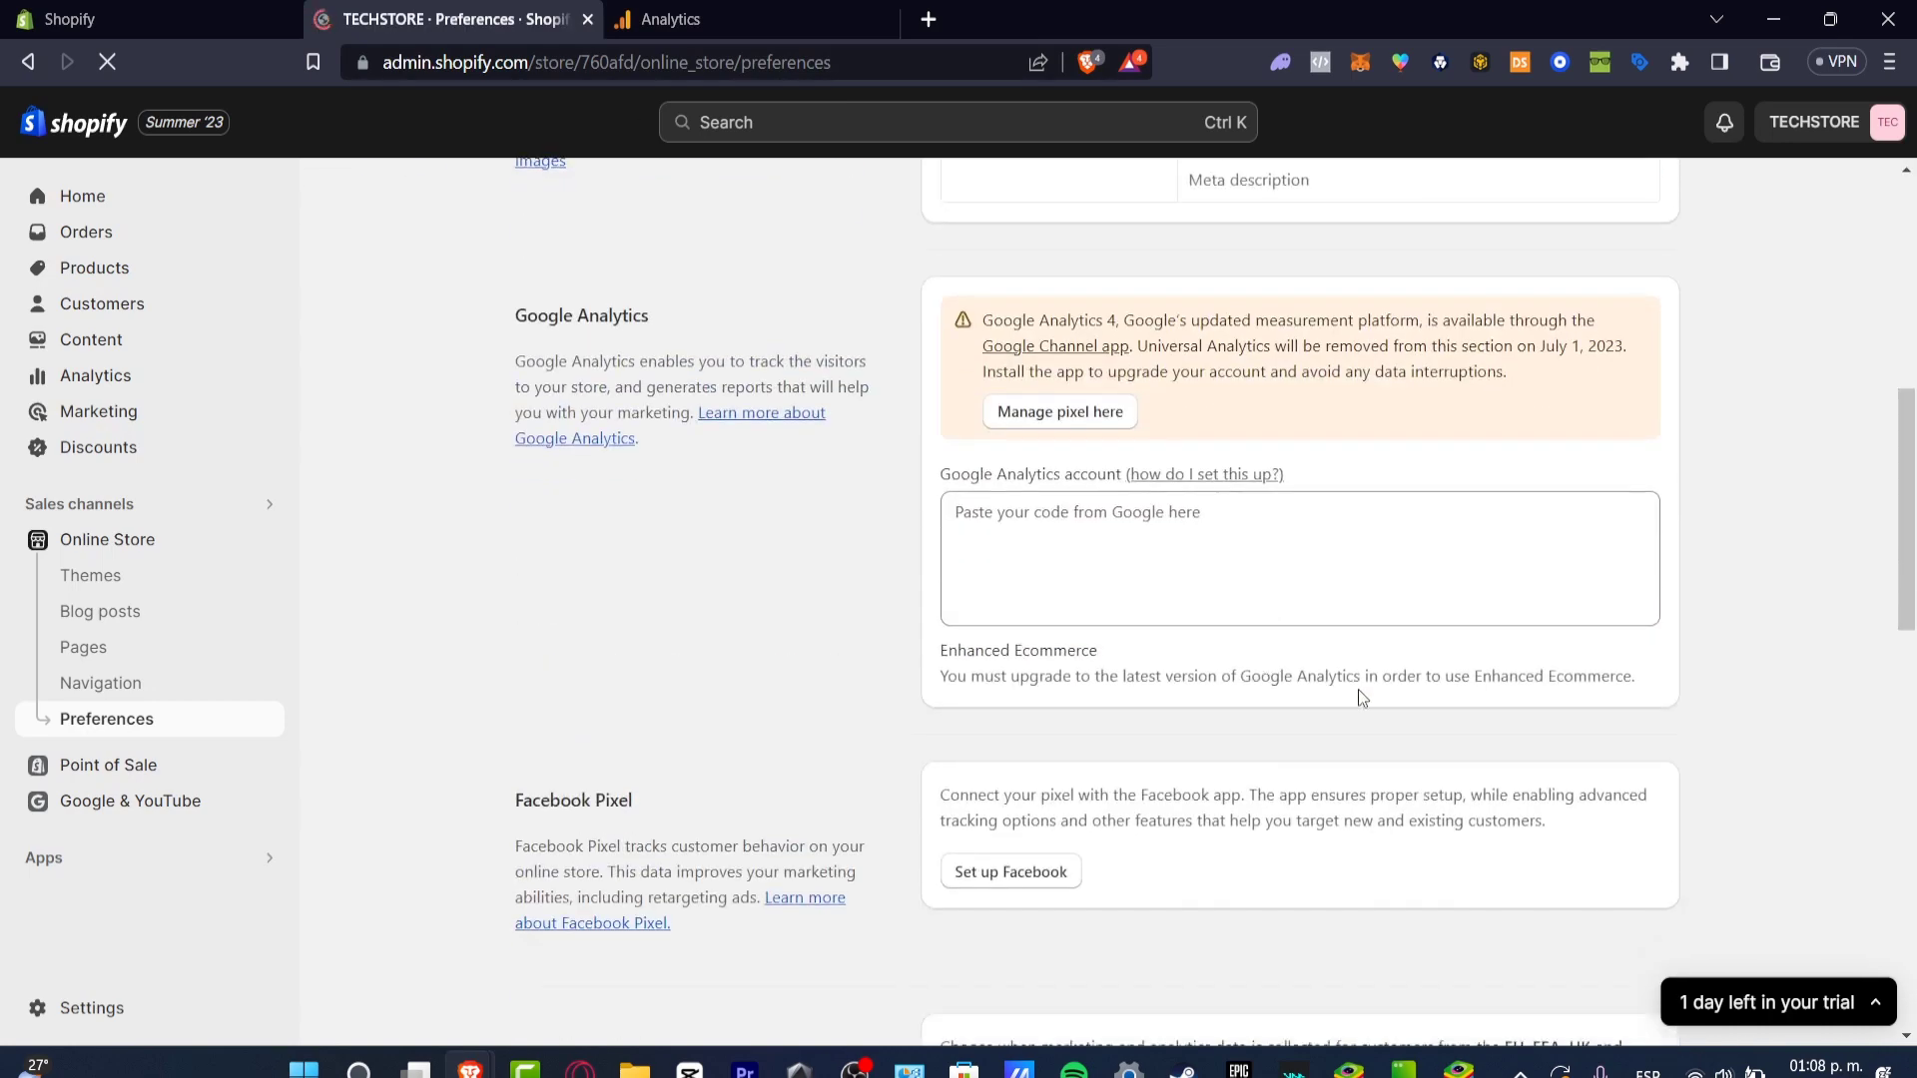
{"action": "left_click_drag", "start_coordinate": [667, 315], "coordinate": [518, 321]}
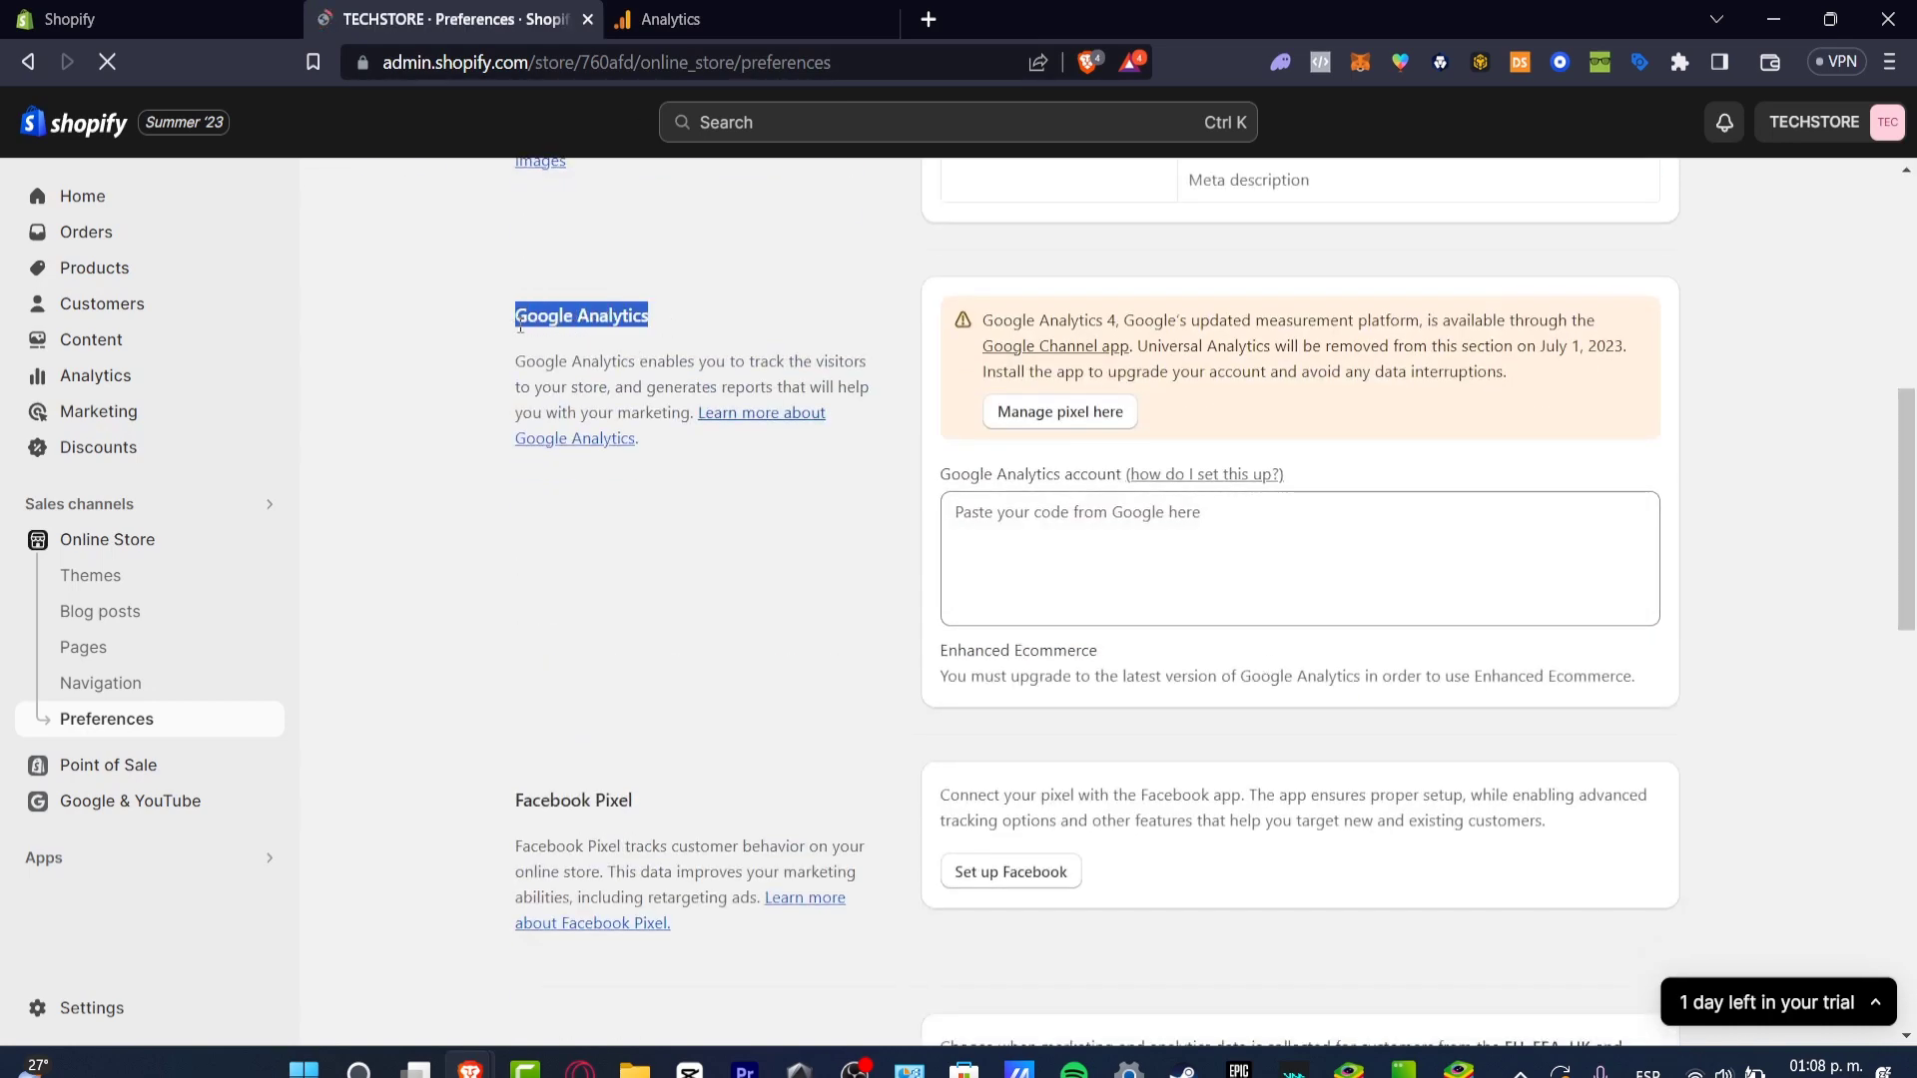
{"action": "left_click", "coordinate": [1087, 569]}
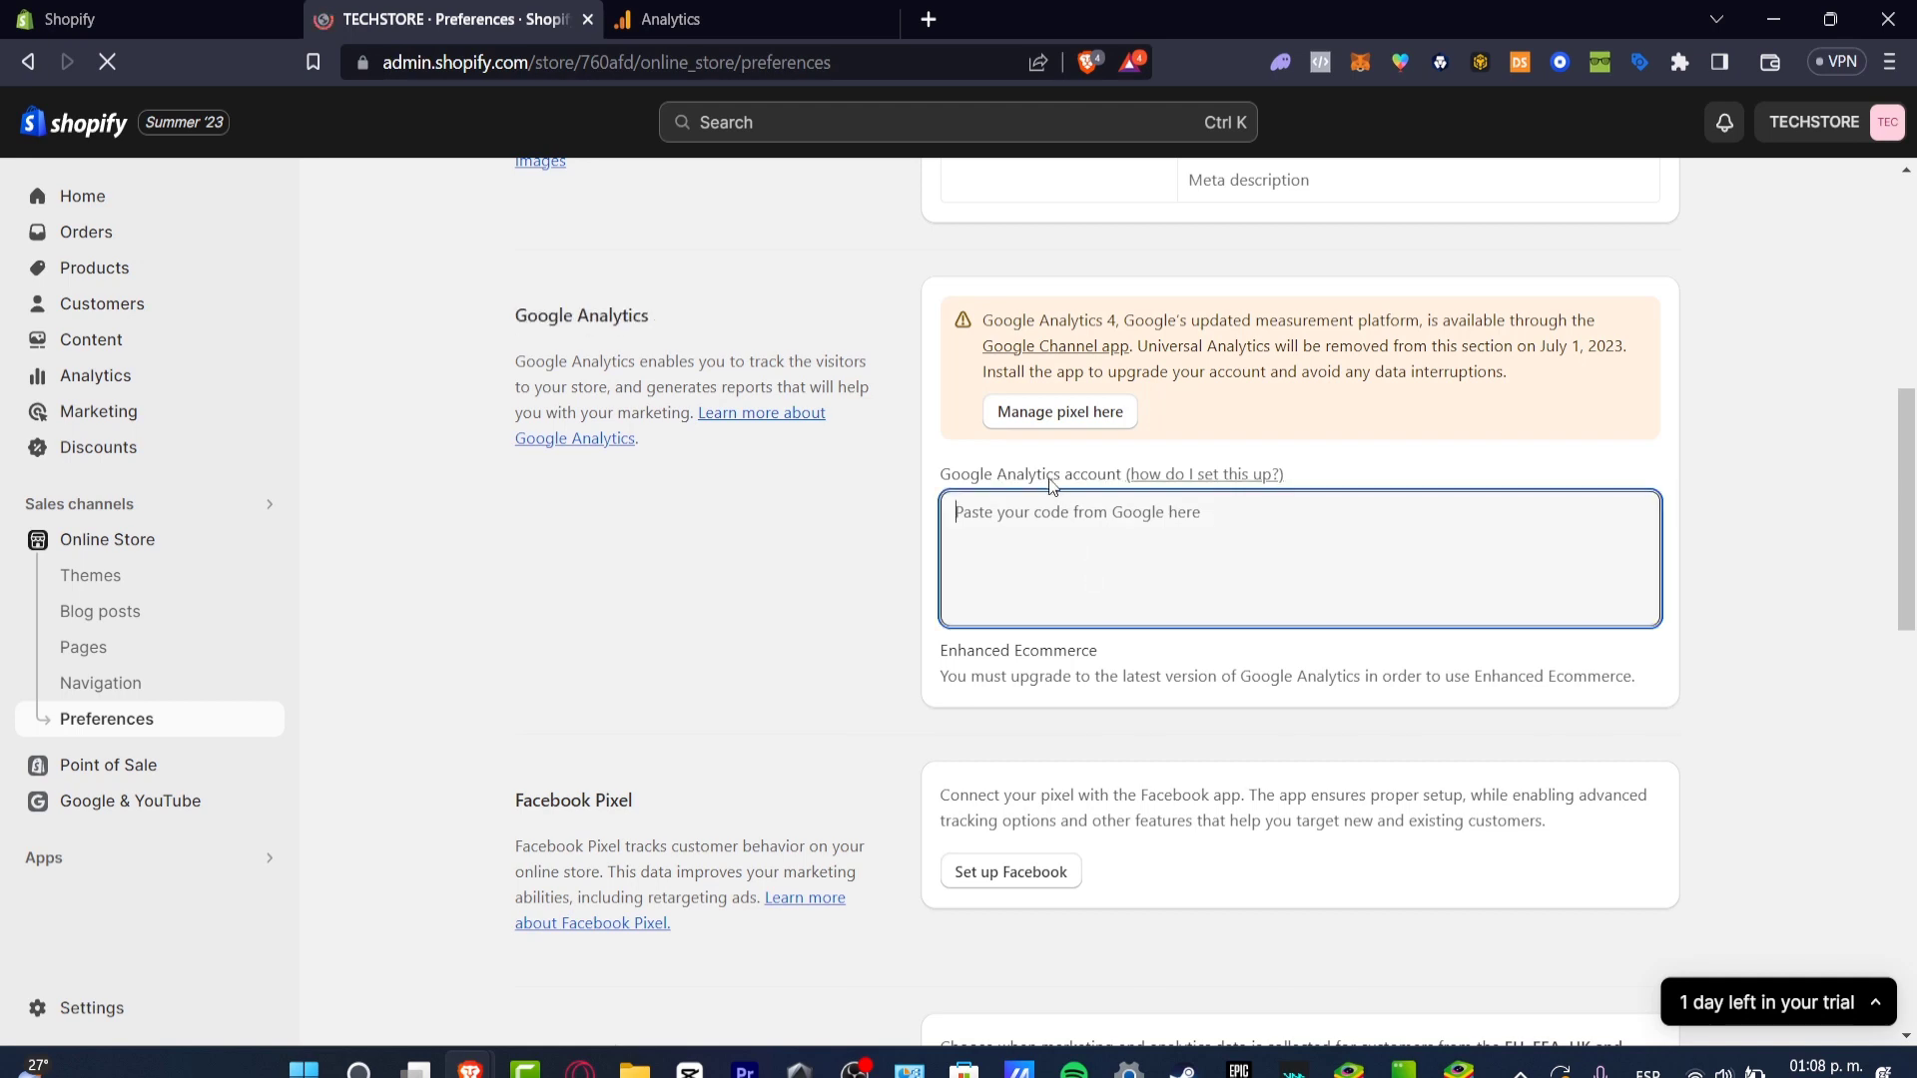
{"action": "left_click_drag", "start_coordinate": [1007, 475], "coordinate": [1114, 483]}
{"action": "left_click", "coordinate": [1113, 511]}
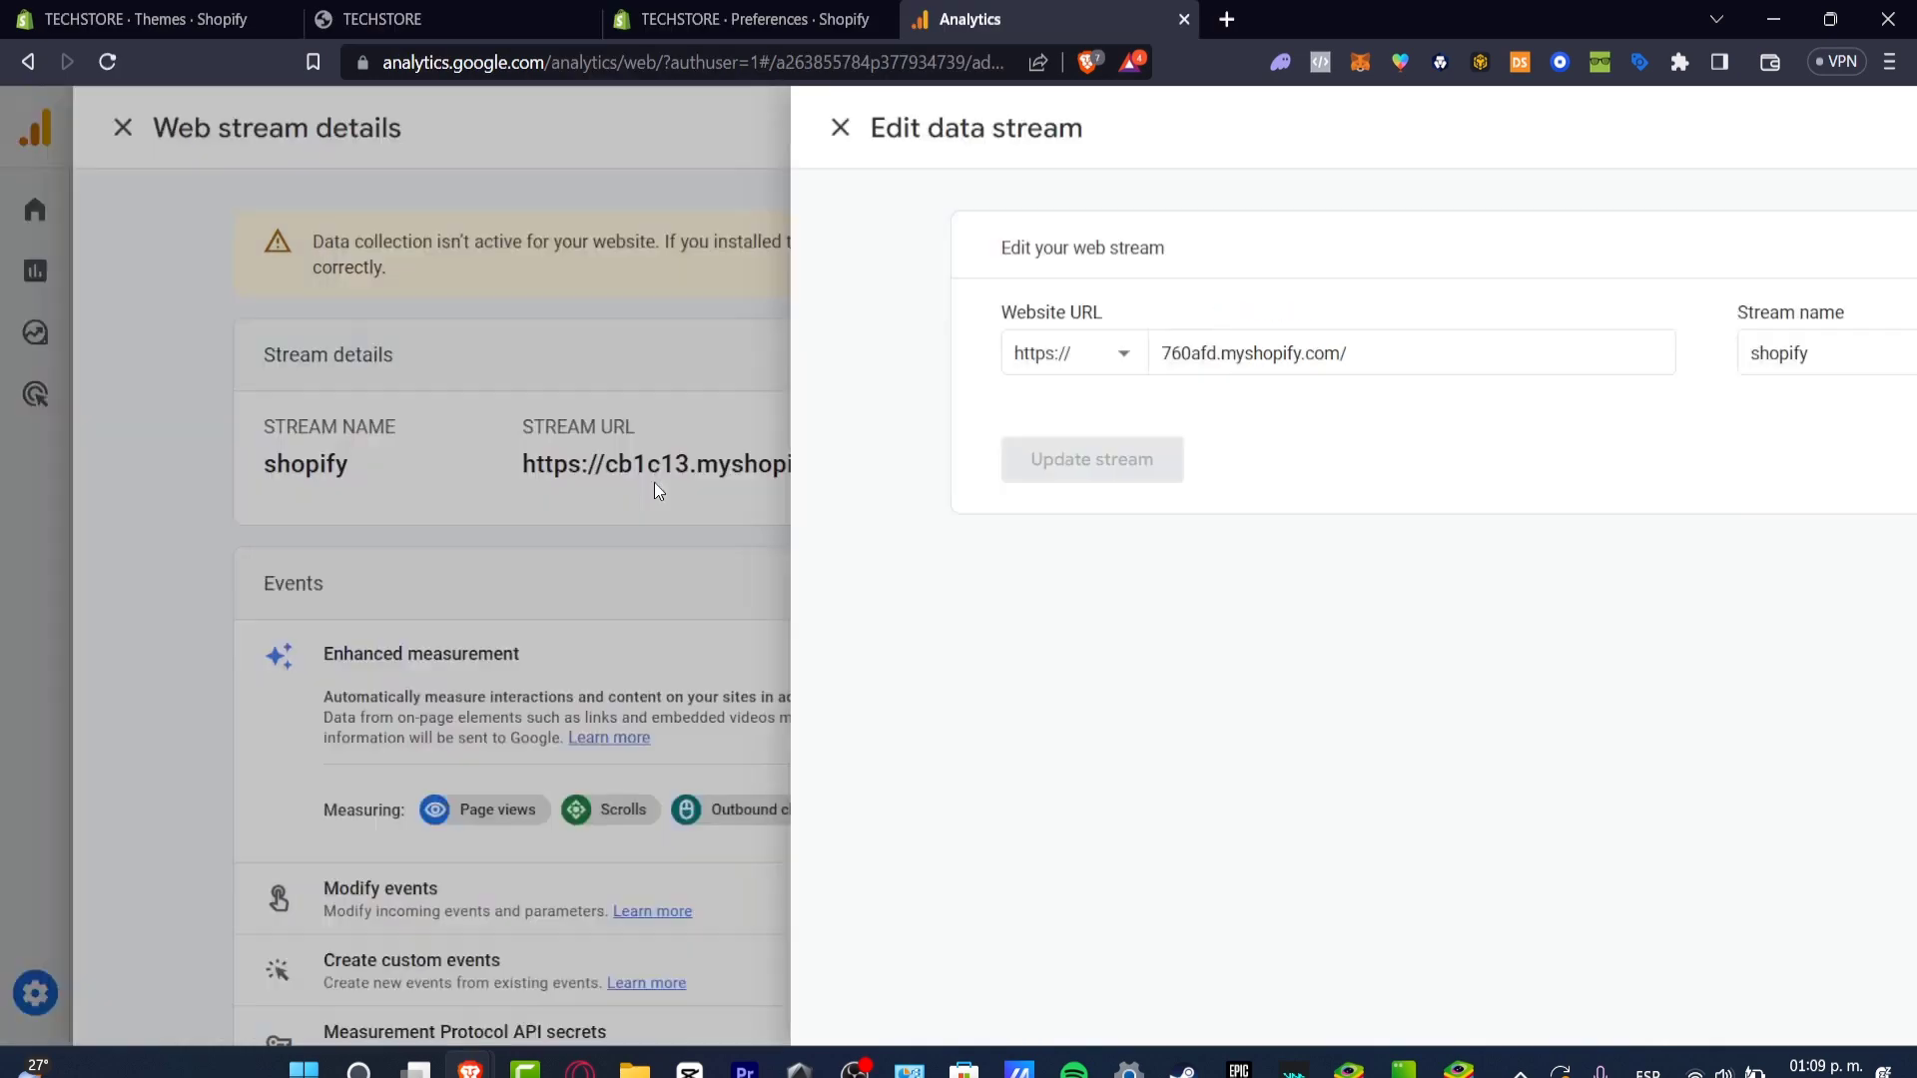
{"action": "left_click", "coordinate": [655, 482]}
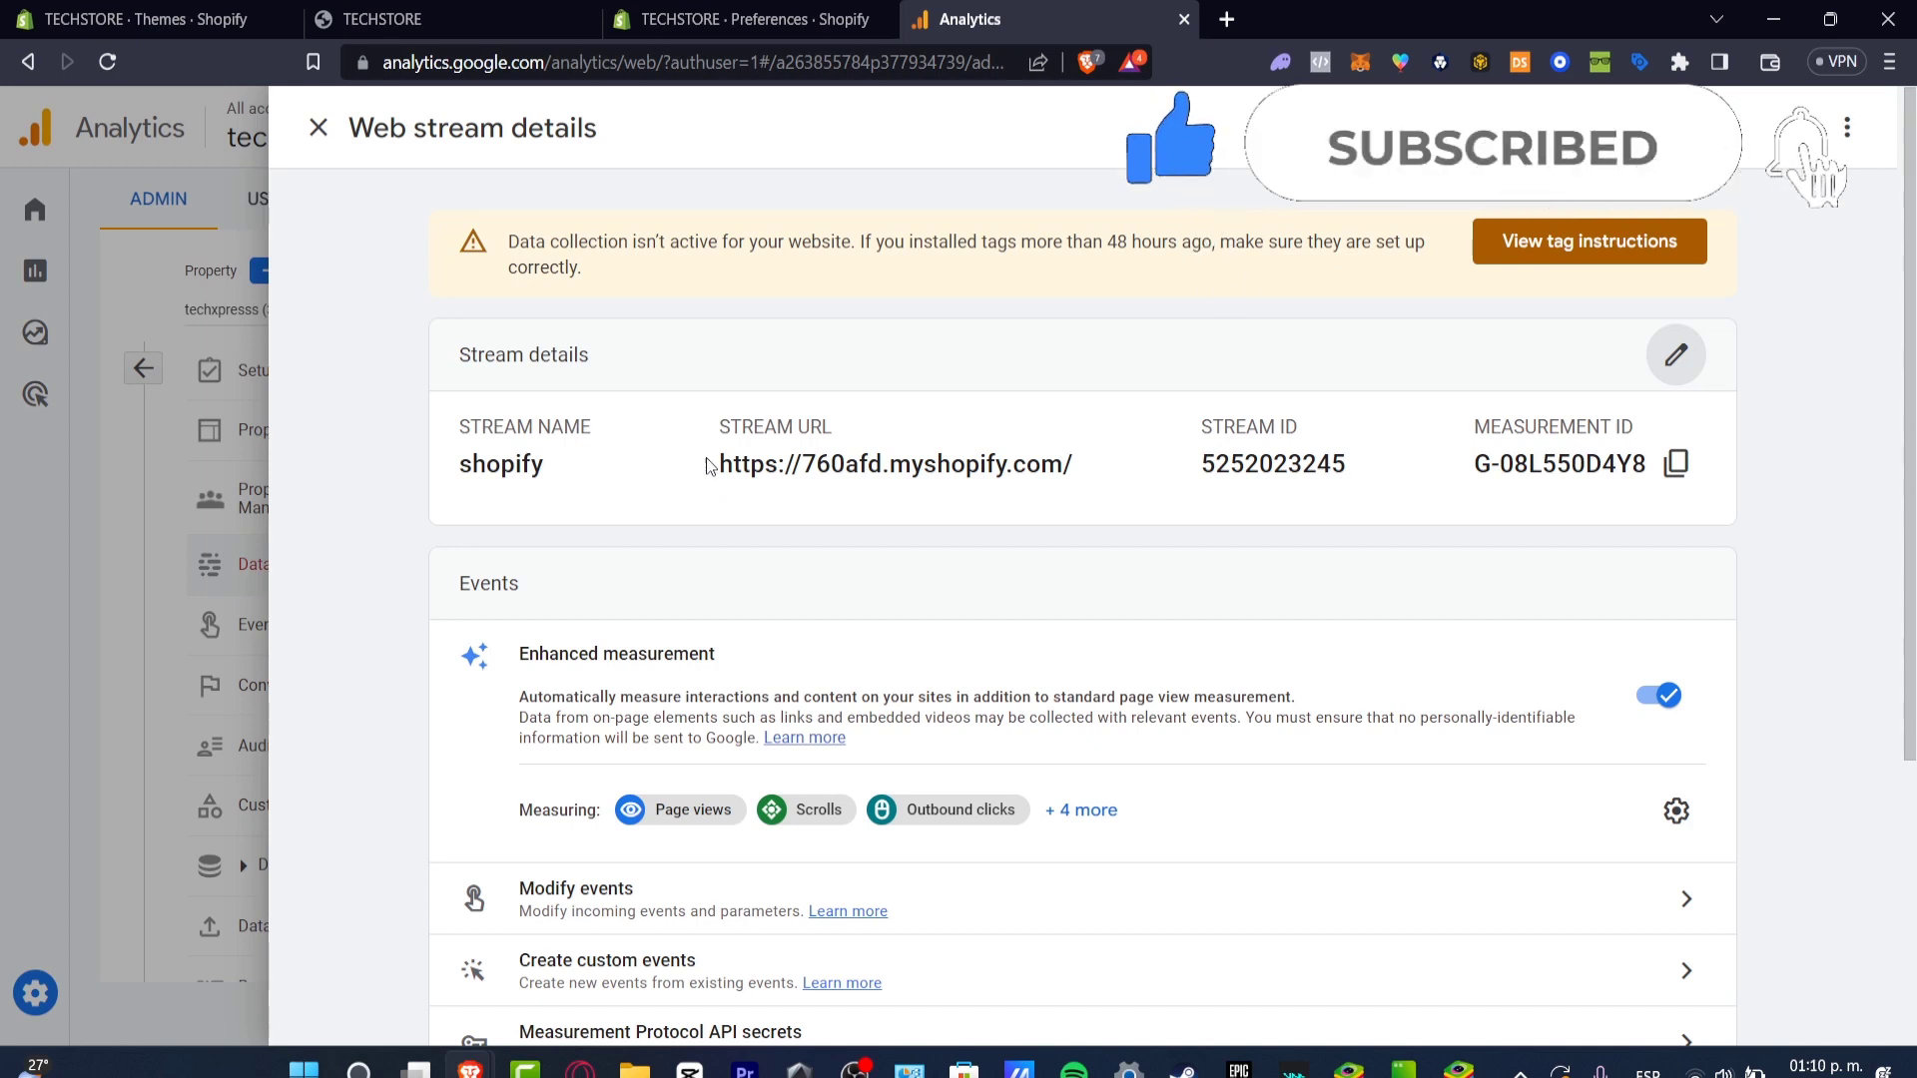
{"action": "left_click", "coordinate": [394, 14]}
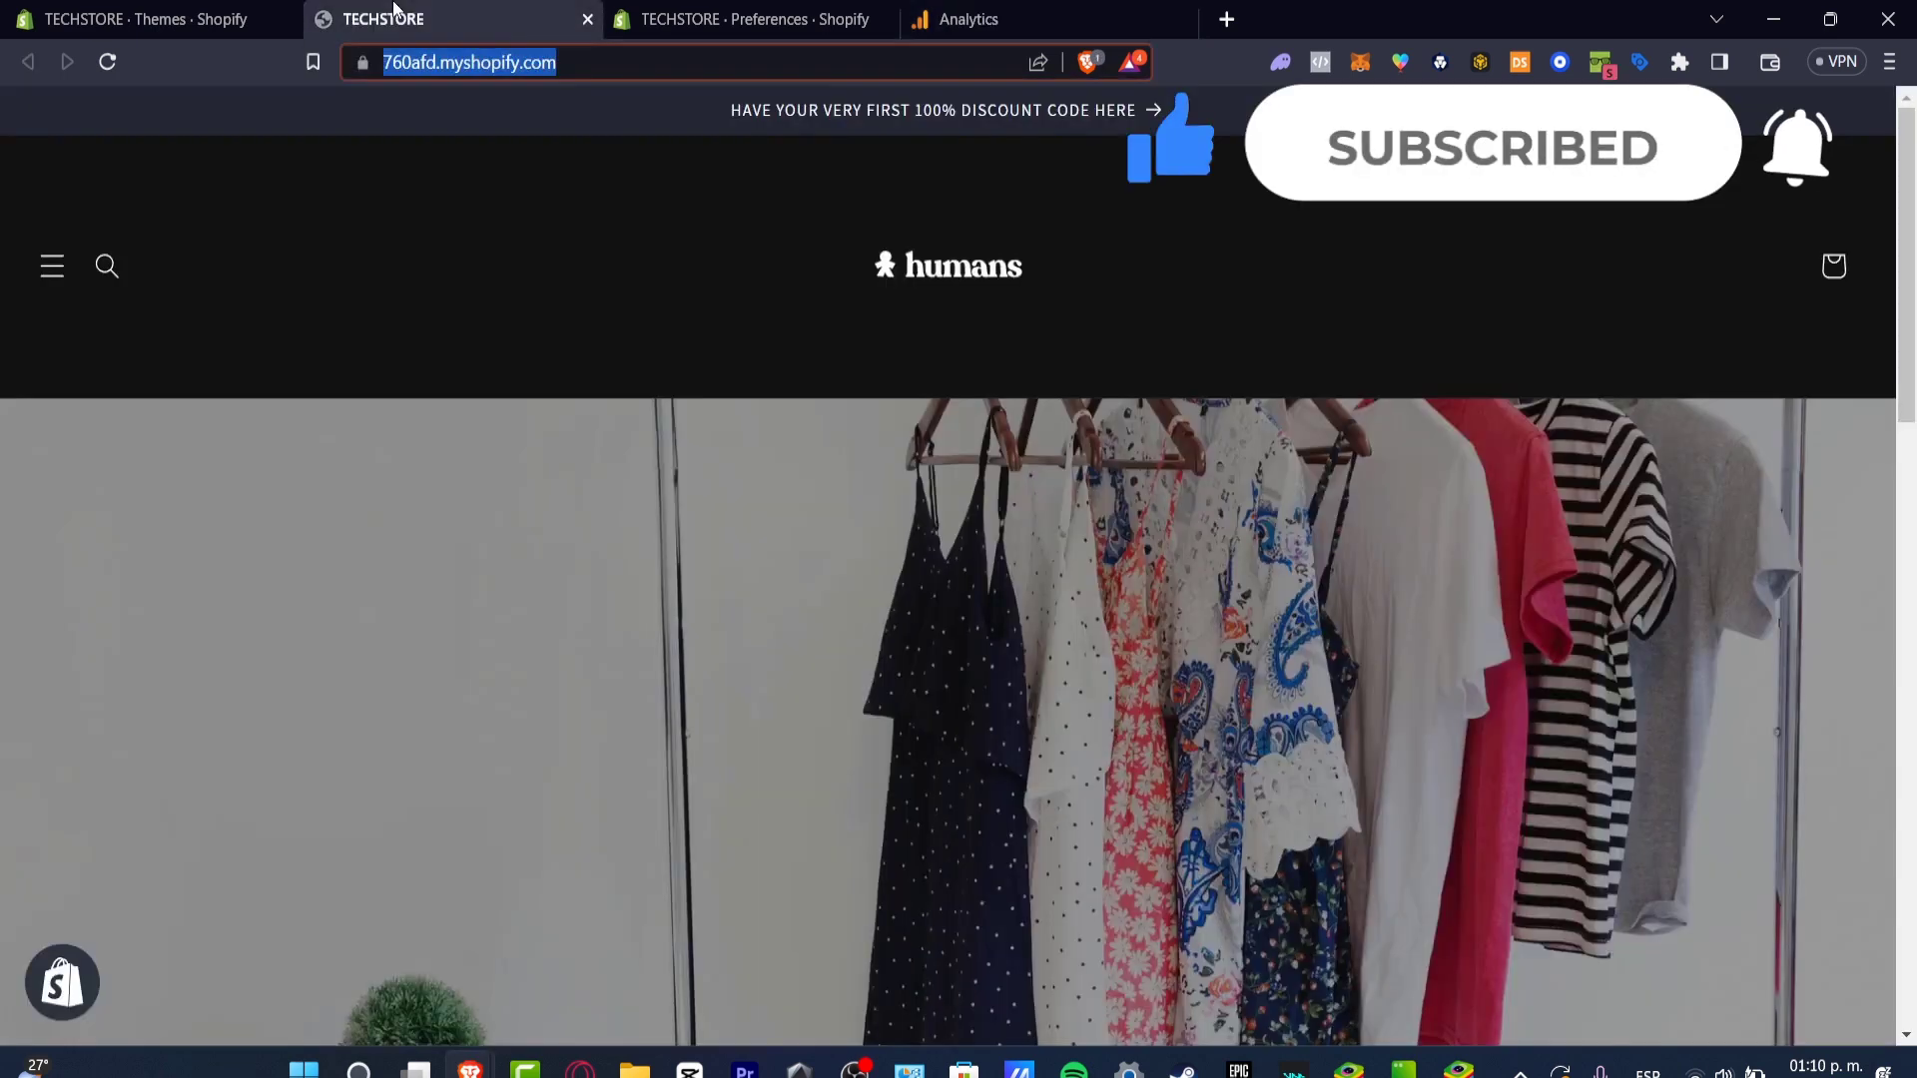